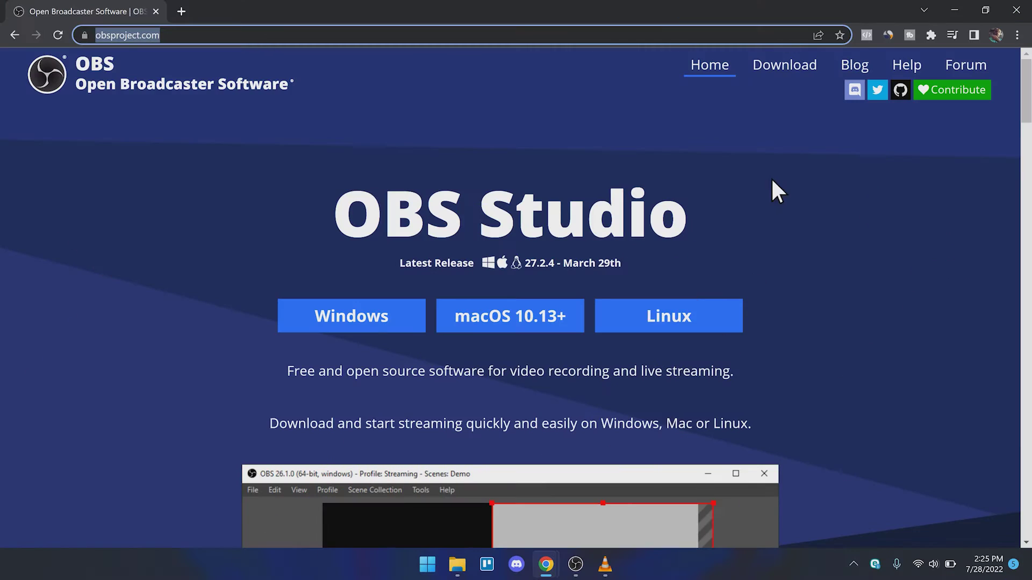
Switch to OBS and rename Scene1 as Intro Scene.
left_click(575, 564)
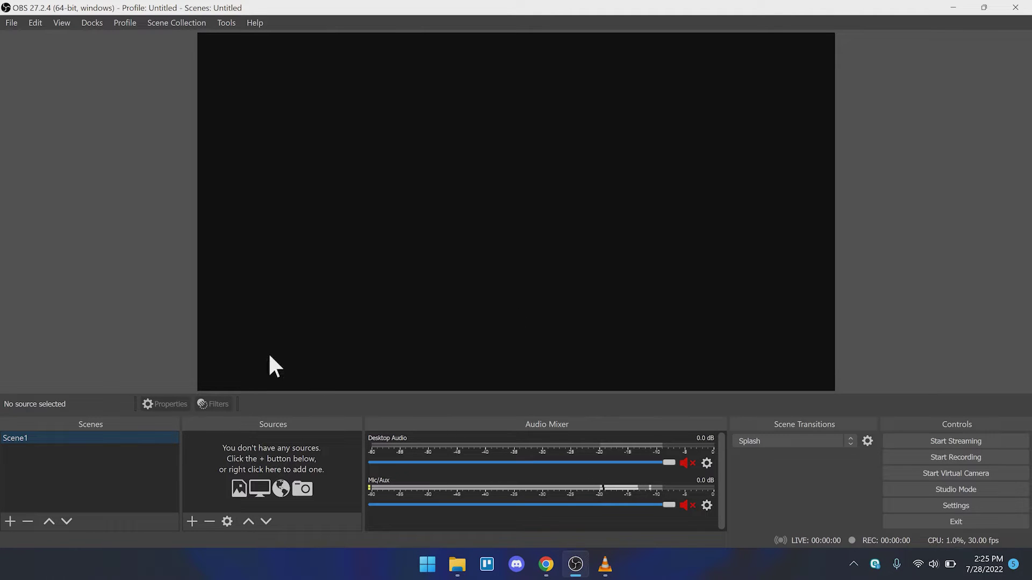
right_click(20, 436)
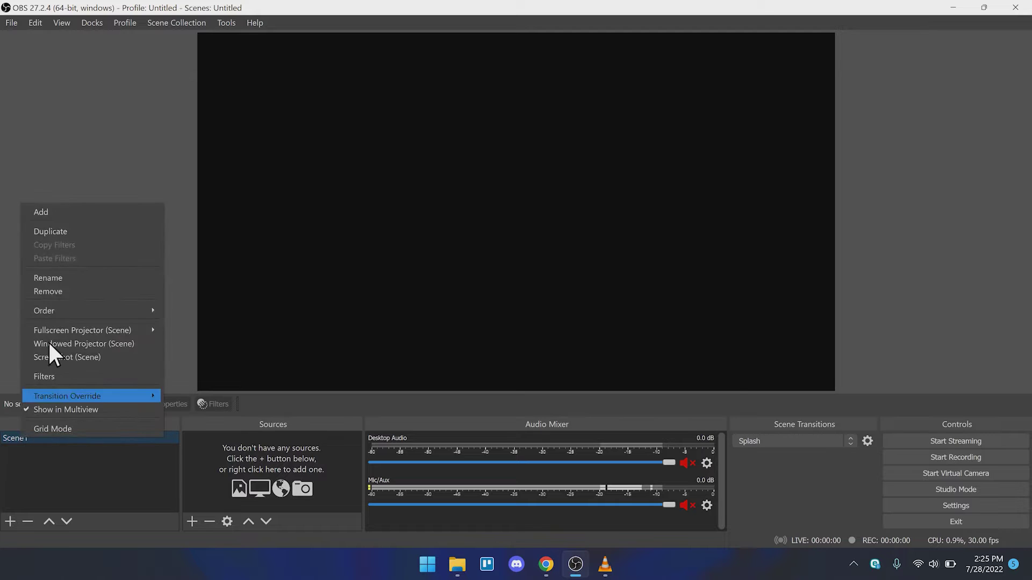
left_click(55, 278)
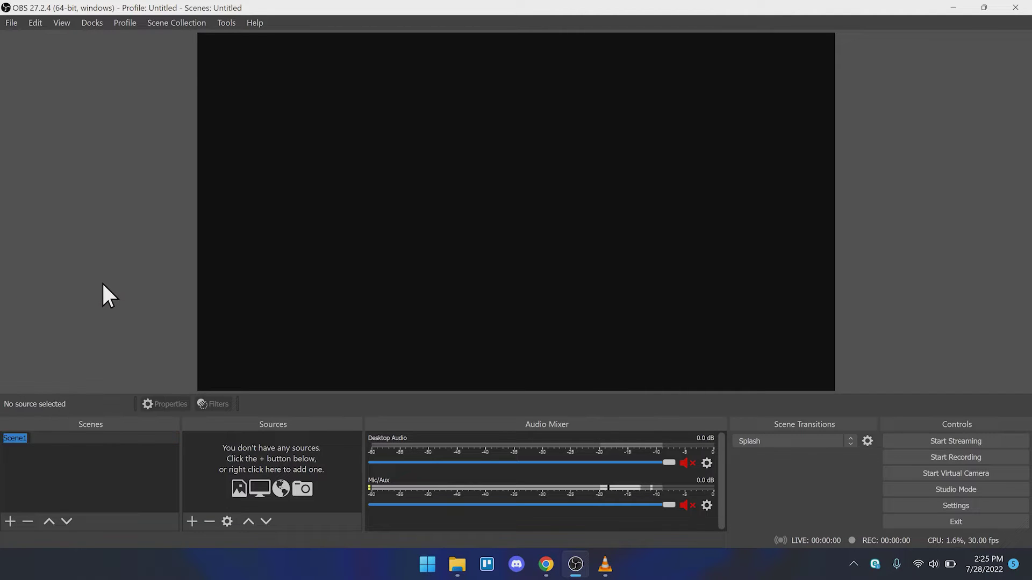
type("sc")
key("BackSpace")
type("1")
type("nt")
type("r")
type("o Scene")
key("Return")
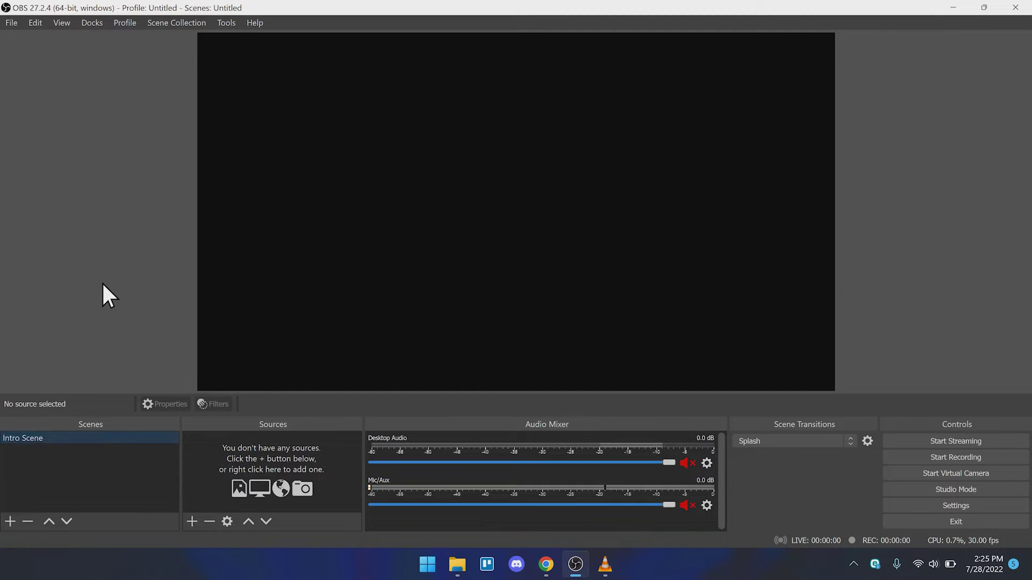
Add a second scene named Hold Scene.
left_click(11, 521)
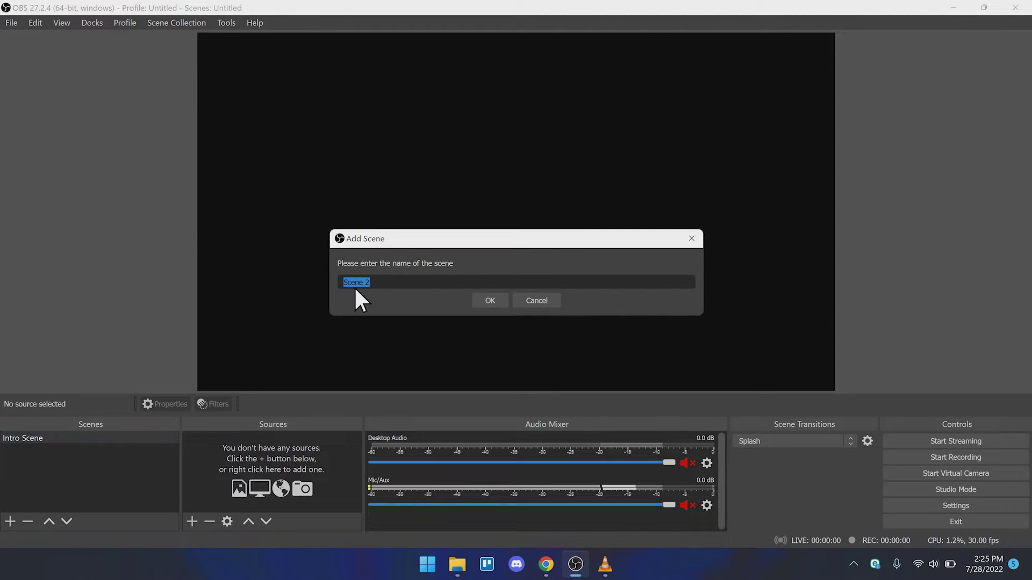
type("Holding")
type(" ne")
key("Return")
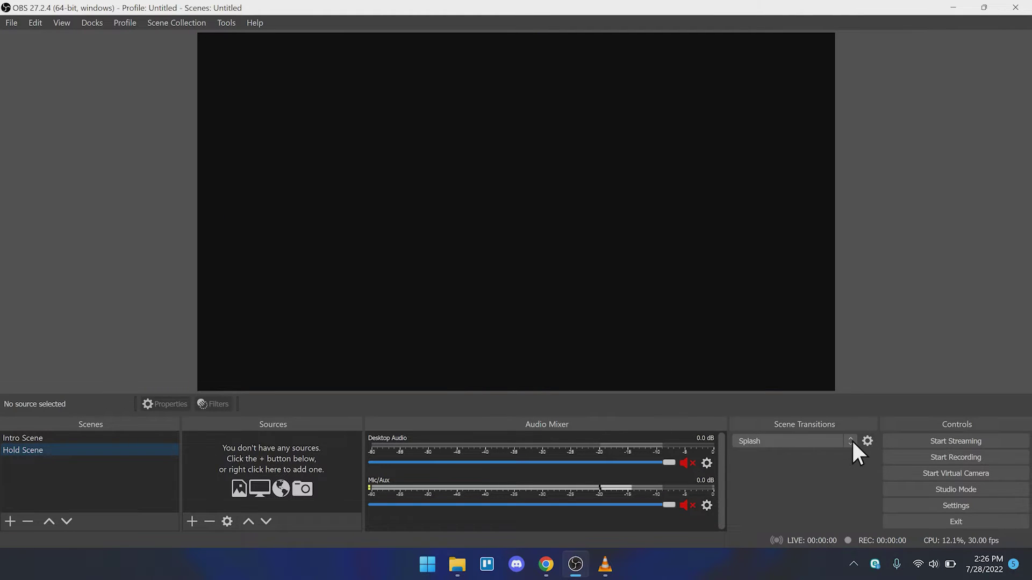
Change the scene transition to Fade and test it by switching between Intro Scene and Hold Scene.
left_click(852, 440)
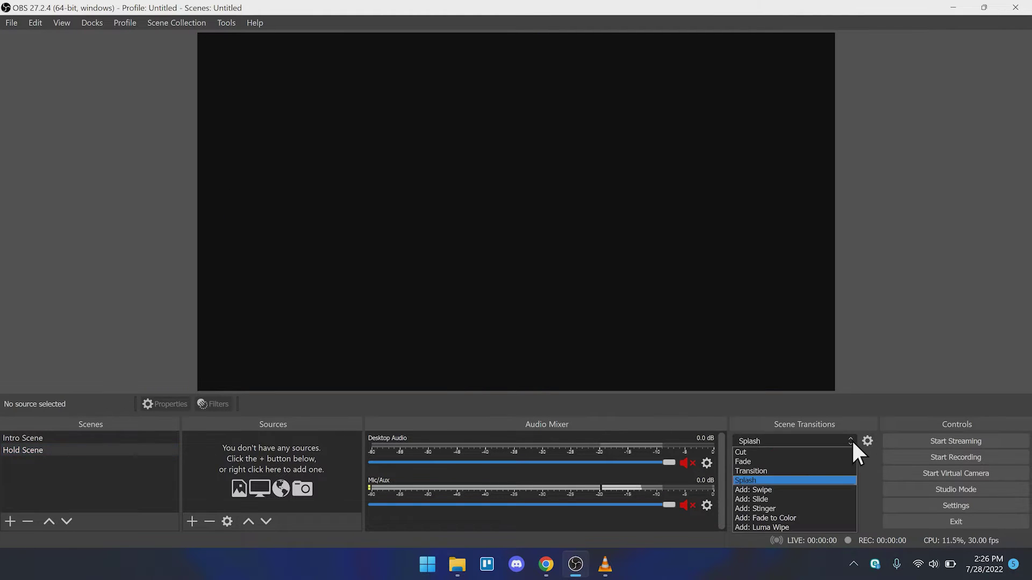
left_click(827, 470)
key("Delete")
left_click(560, 298)
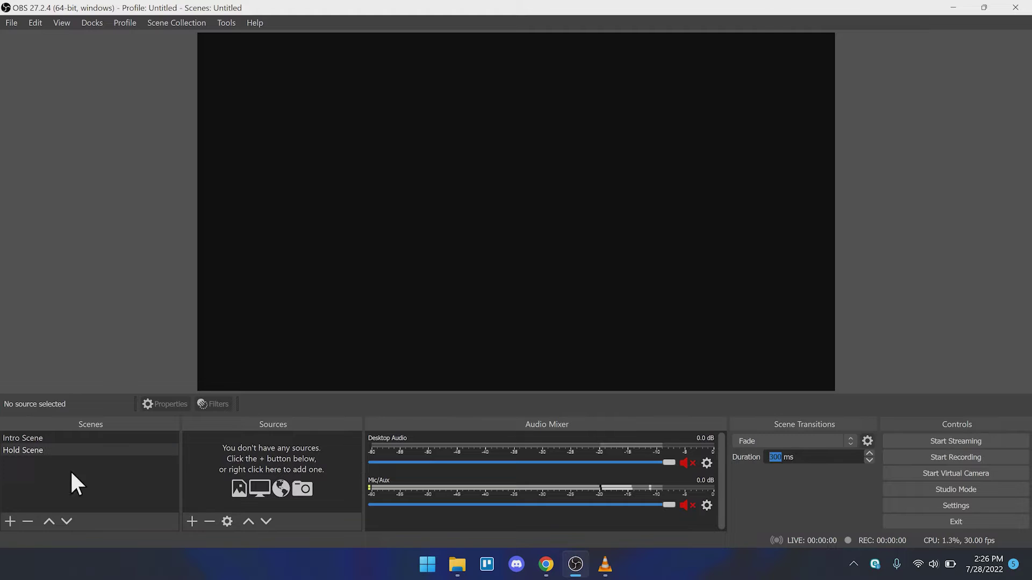
left_click(78, 440)
left_click(79, 449)
left_click(50, 438)
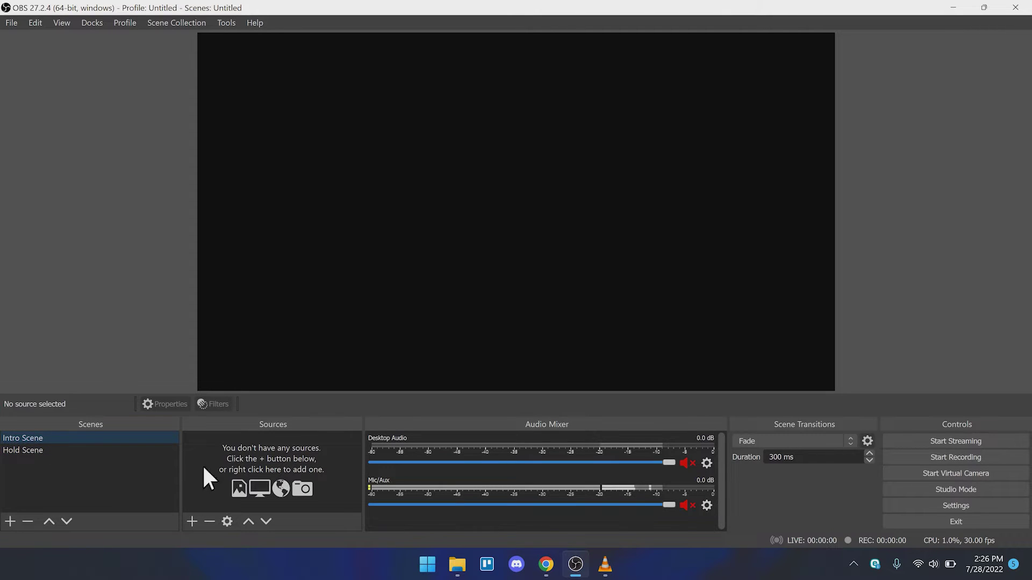
Create a new media source named Starting in Hold Scene.
left_click(68, 450)
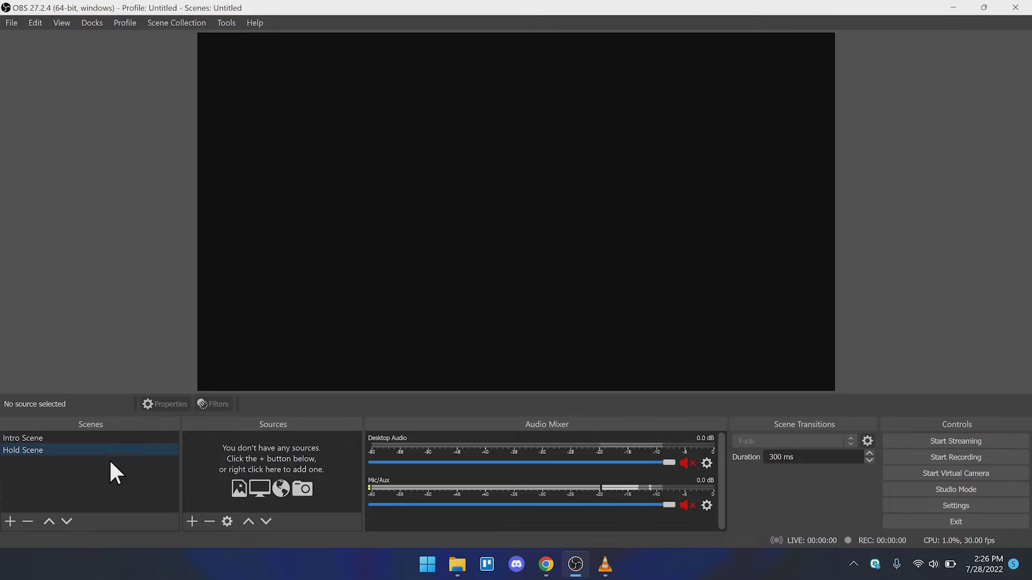
left_click(192, 521)
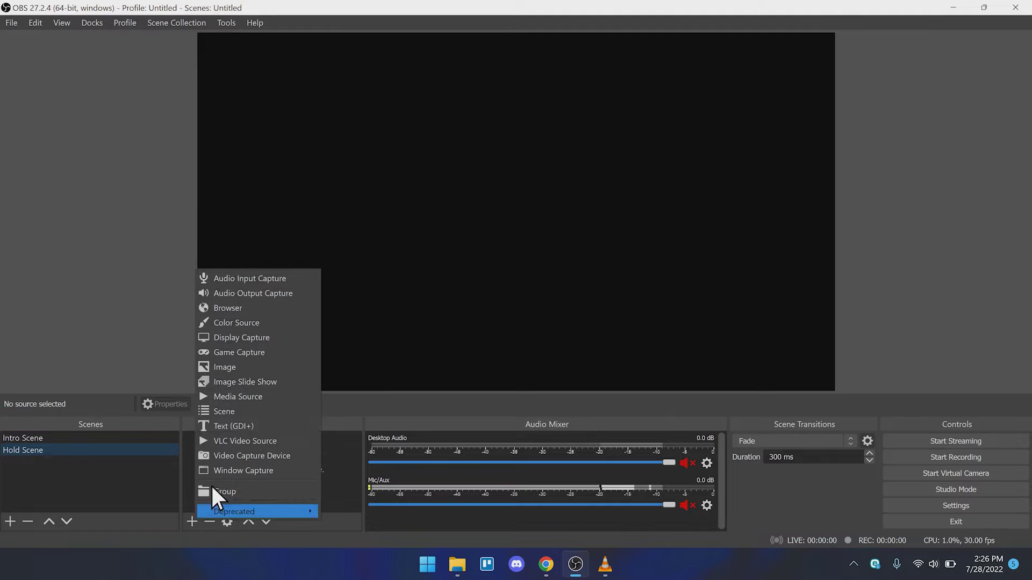
left_click(150, 494)
left_click(193, 522)
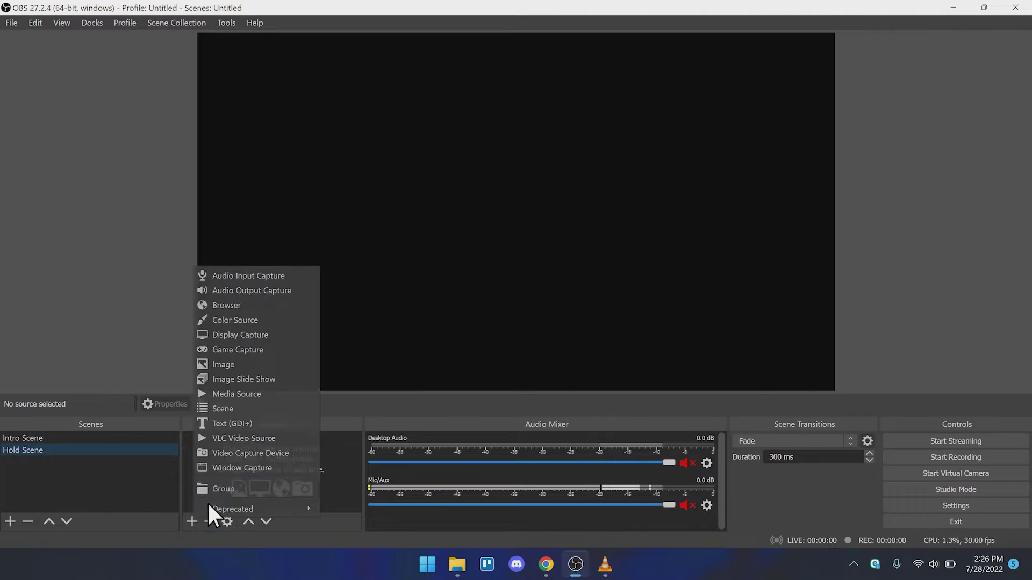
left_click(225, 393)
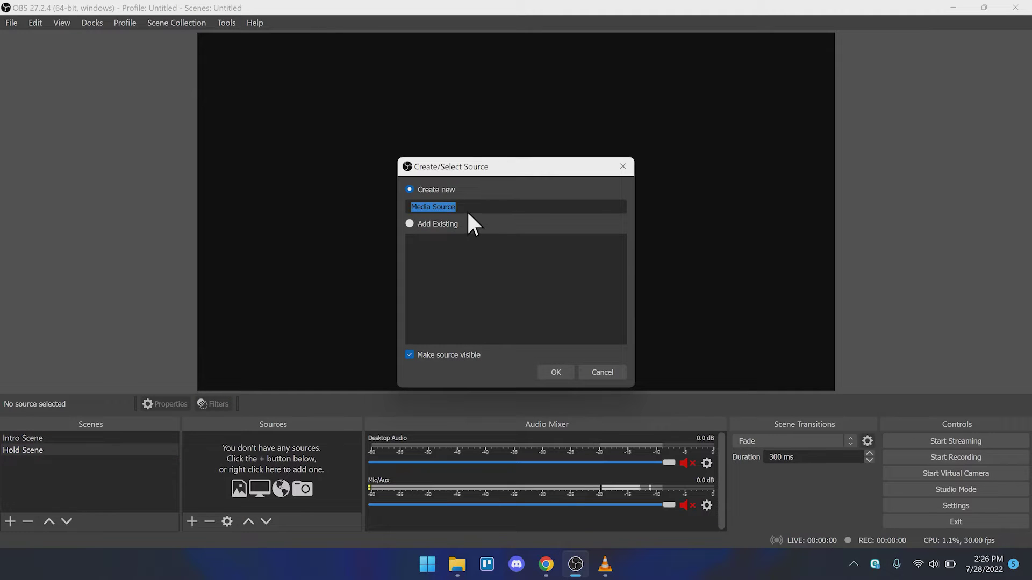
type("Startin")
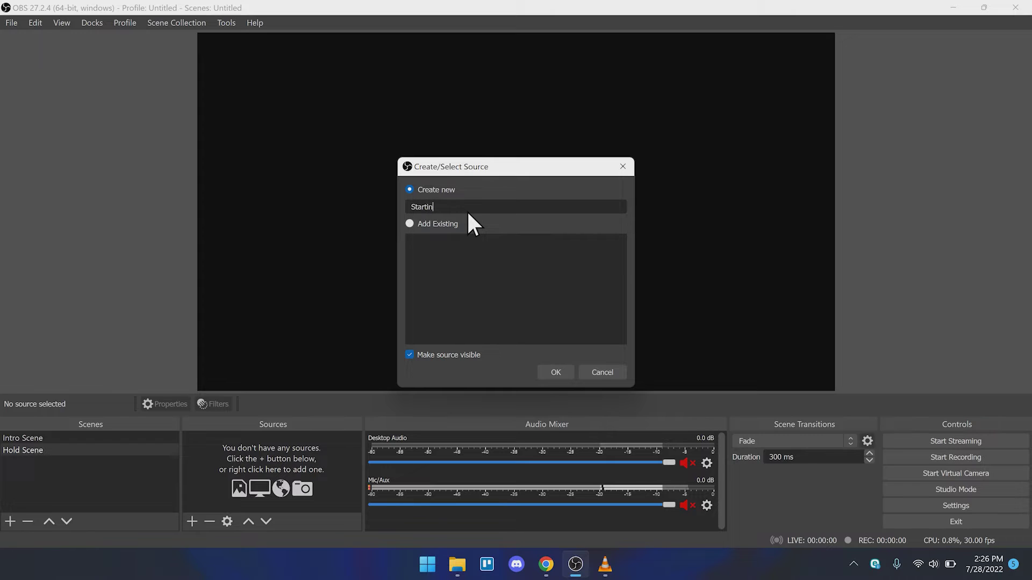
type("g")
key("Return")
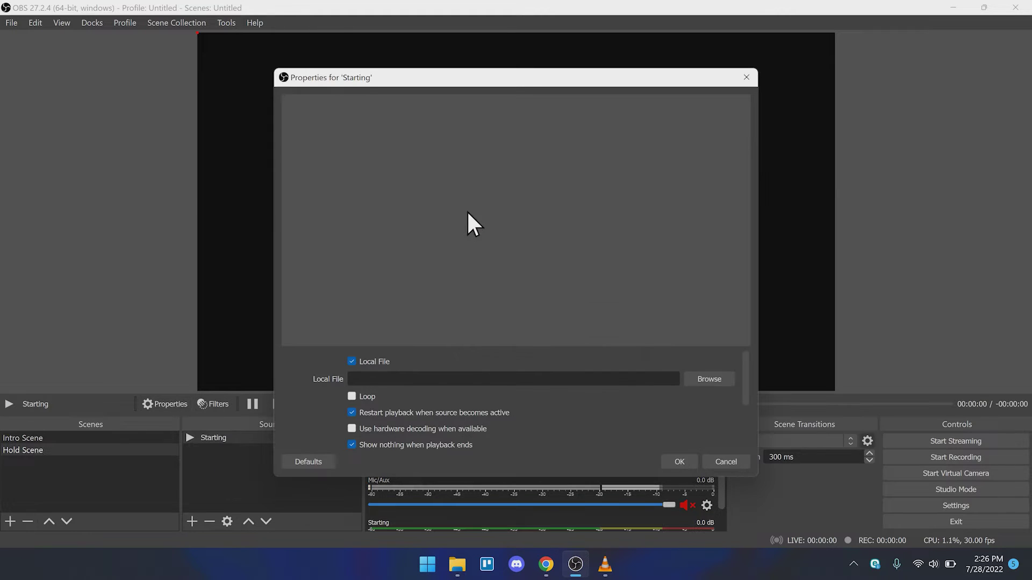
Load Starting_Soon.mov from the Overlays/MOV folder into the Starting source, with hardware decoding and looping enabled.
left_click(700, 377)
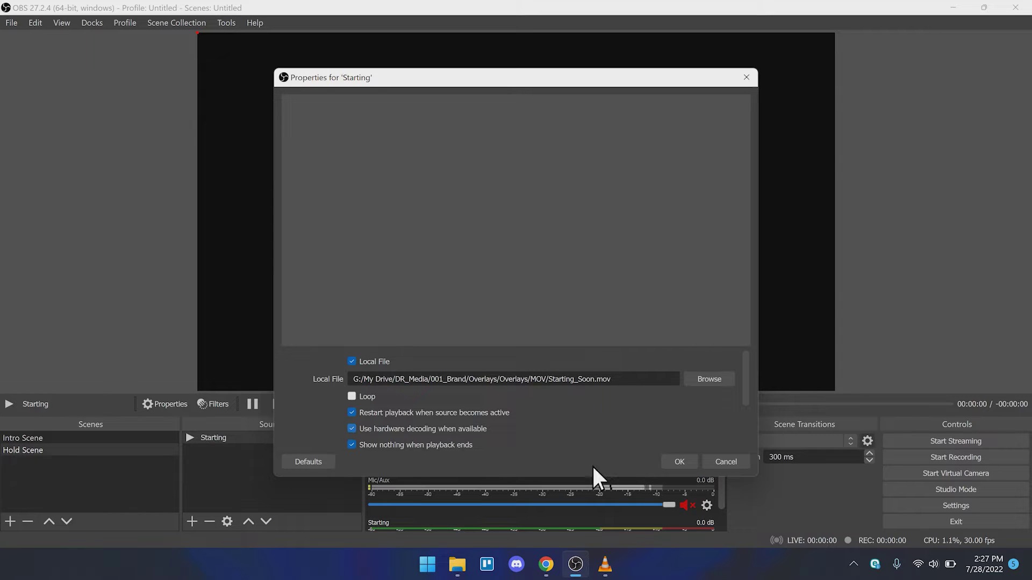
left_click(679, 462)
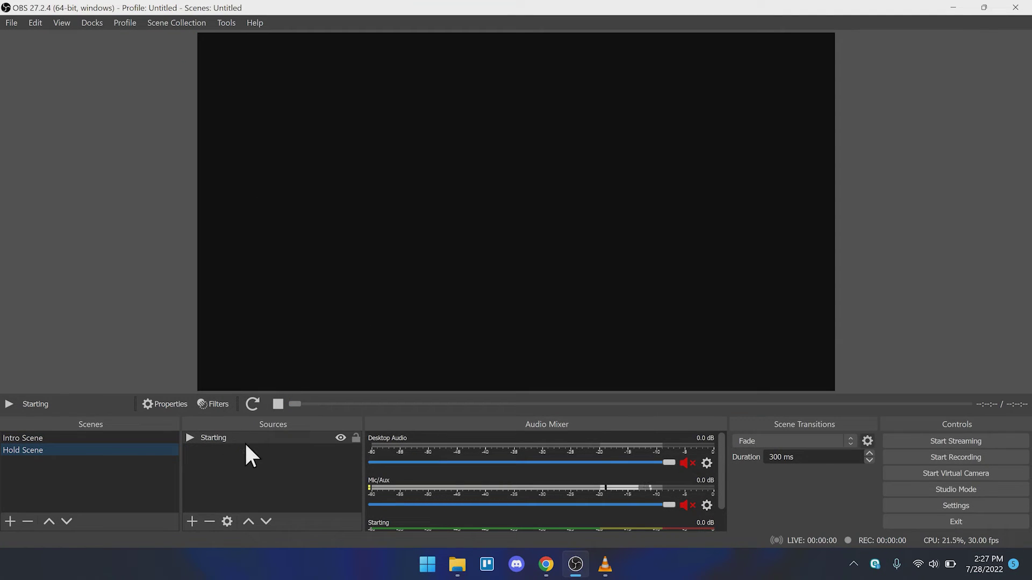
left_click(245, 442)
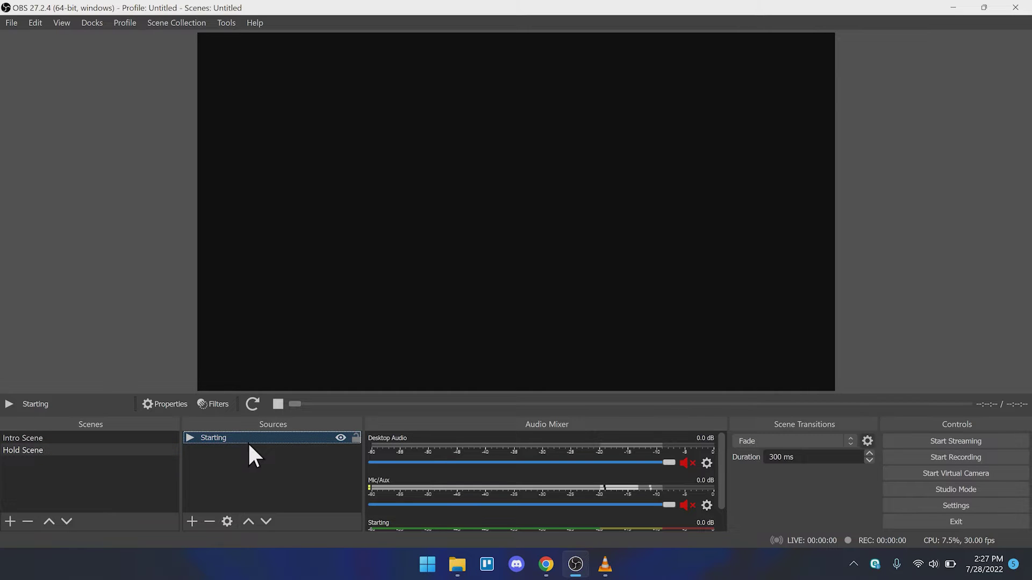
double_click(247, 441)
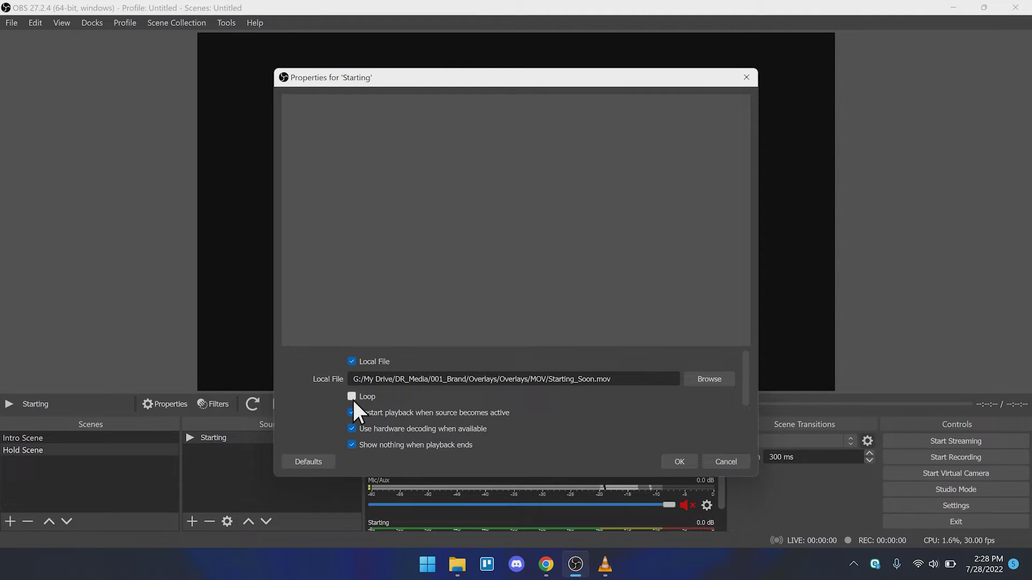
left_click(680, 460)
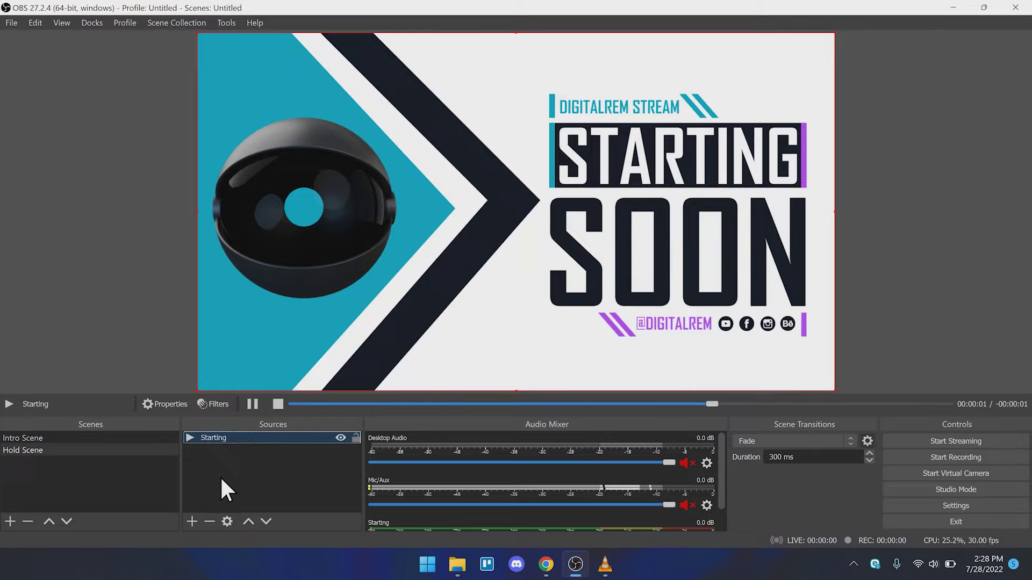
Create another new media source named BRB in Hold Scene.
left_click(191, 520)
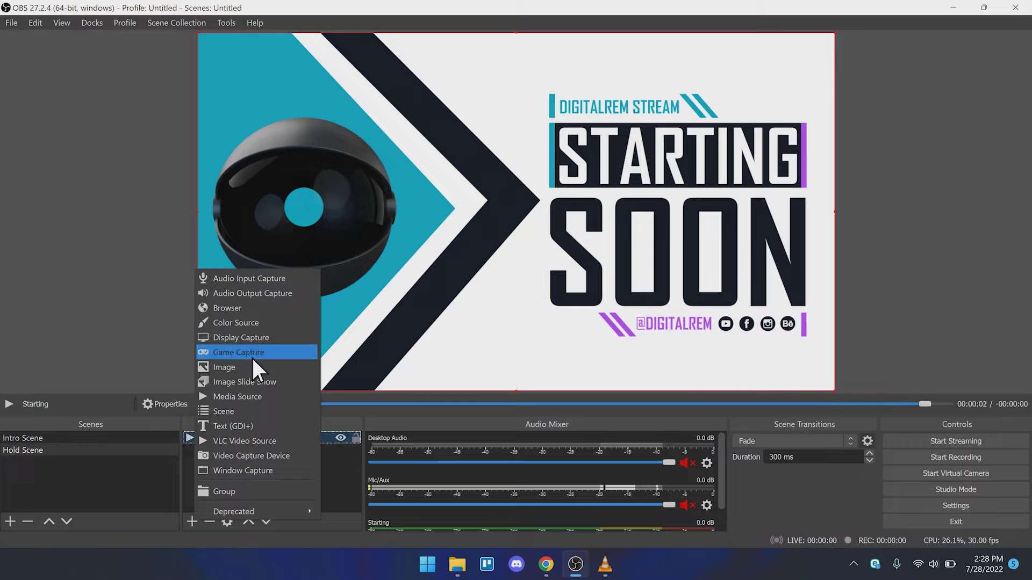
left_click(250, 397)
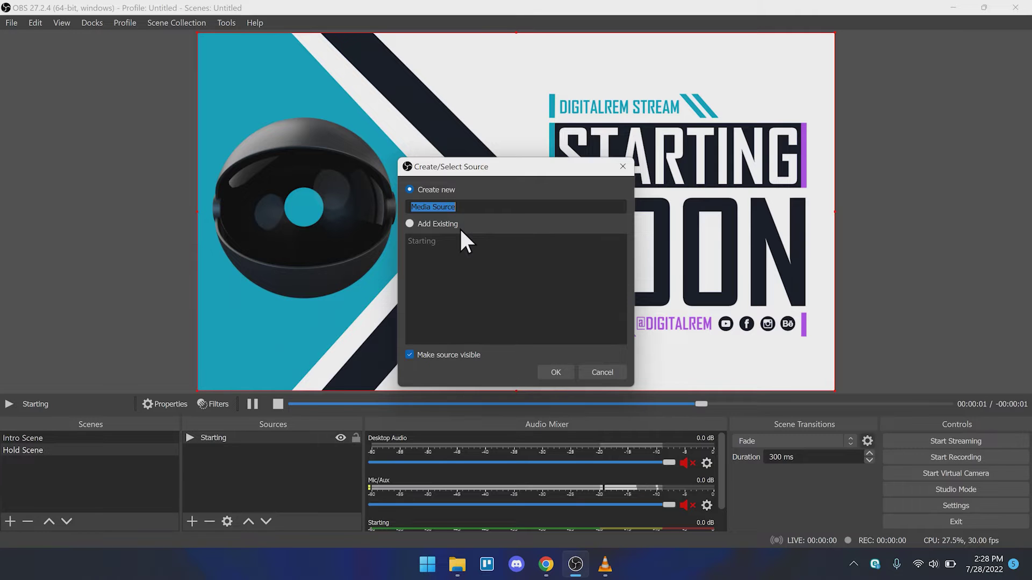
type("BRB")
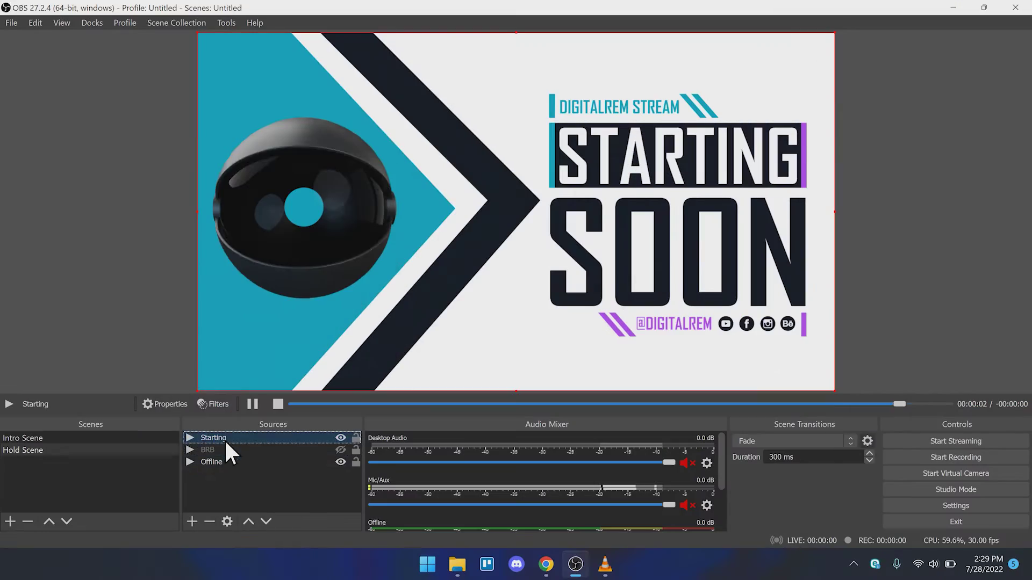
Hide the Offline source in Hold Scene and move Hold Scene above Intro Scene in the scene order.
left_click(340, 461)
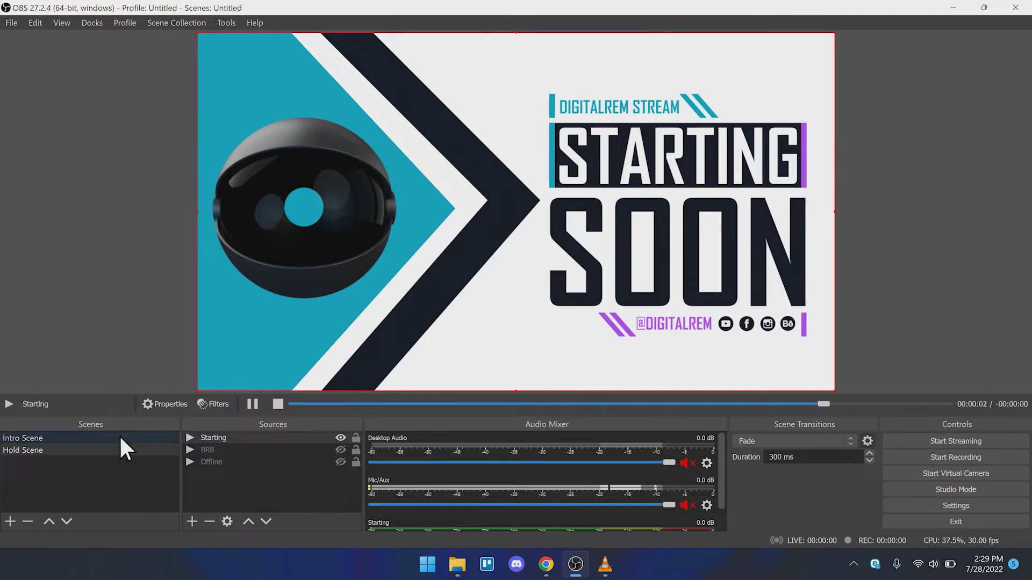
left_click(244, 482)
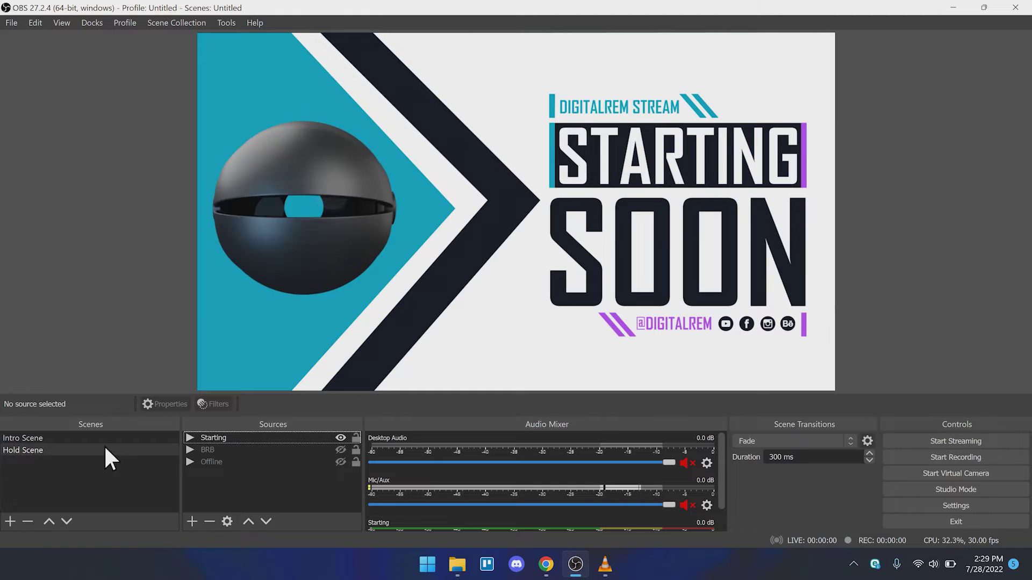
left_click_drag(87, 449, 87, 437)
left_click(83, 449)
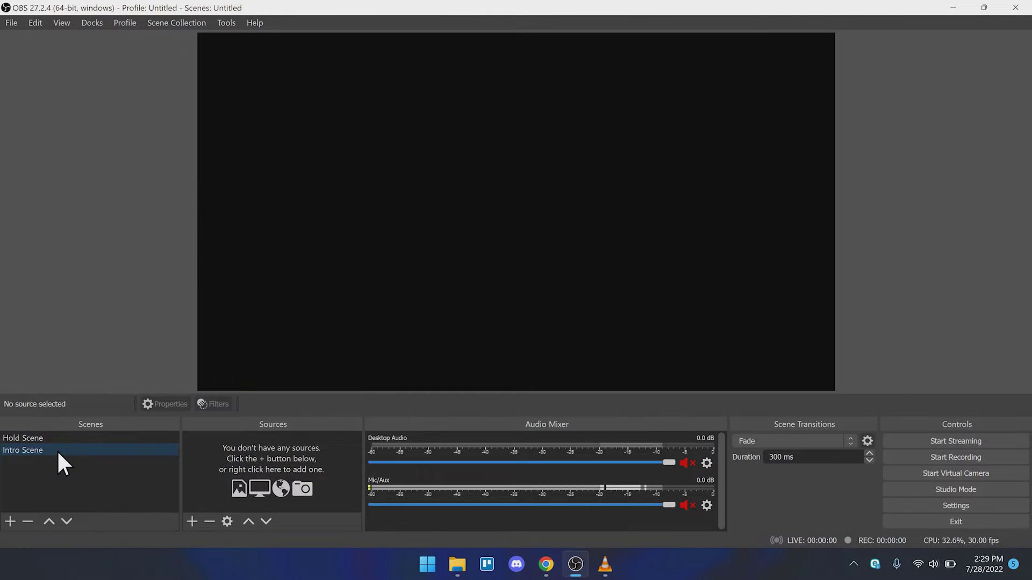
left_click(47, 439)
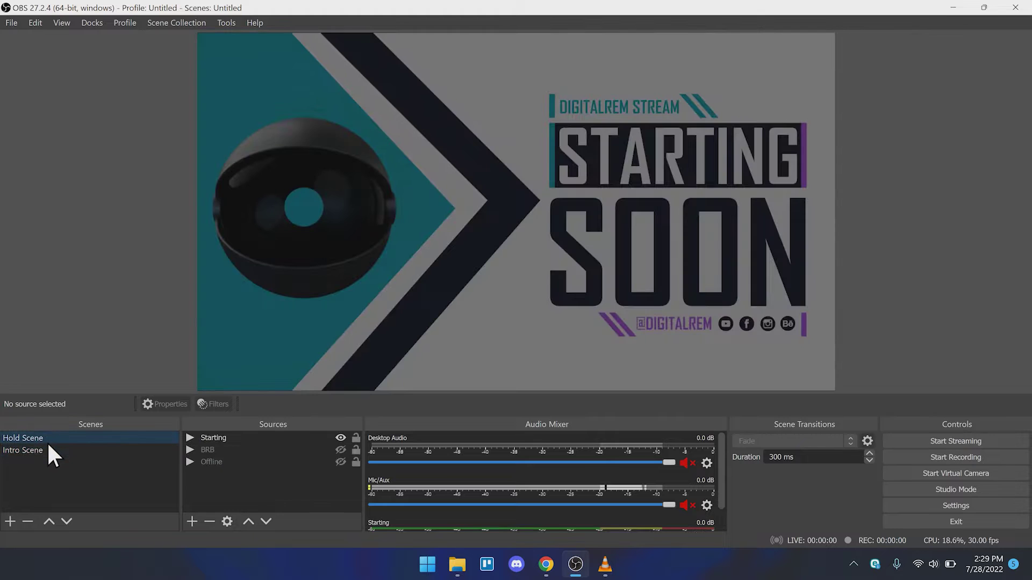
Rename Intro Scene as Full Scene.
left_click(54, 451)
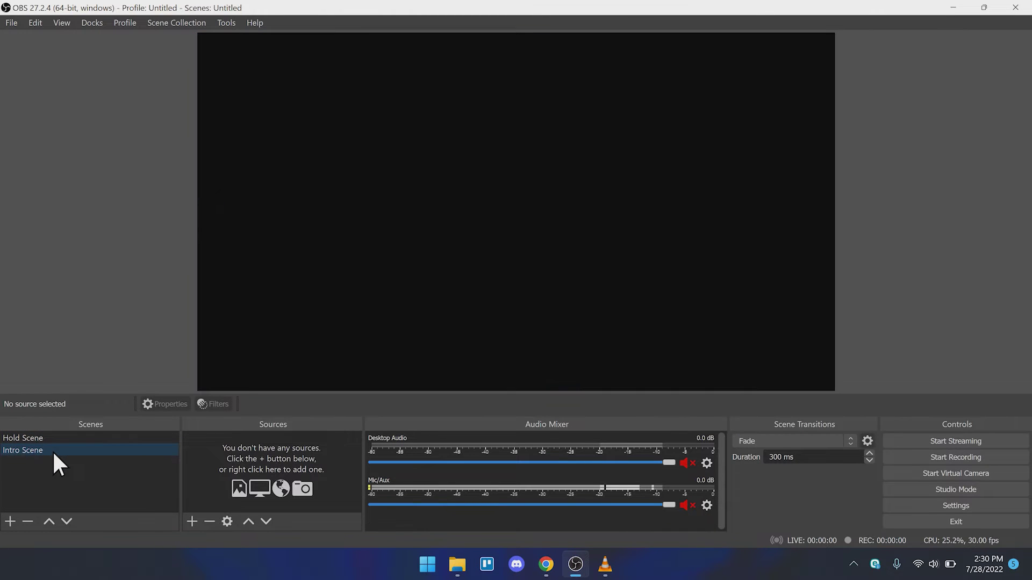
right_click(53, 451)
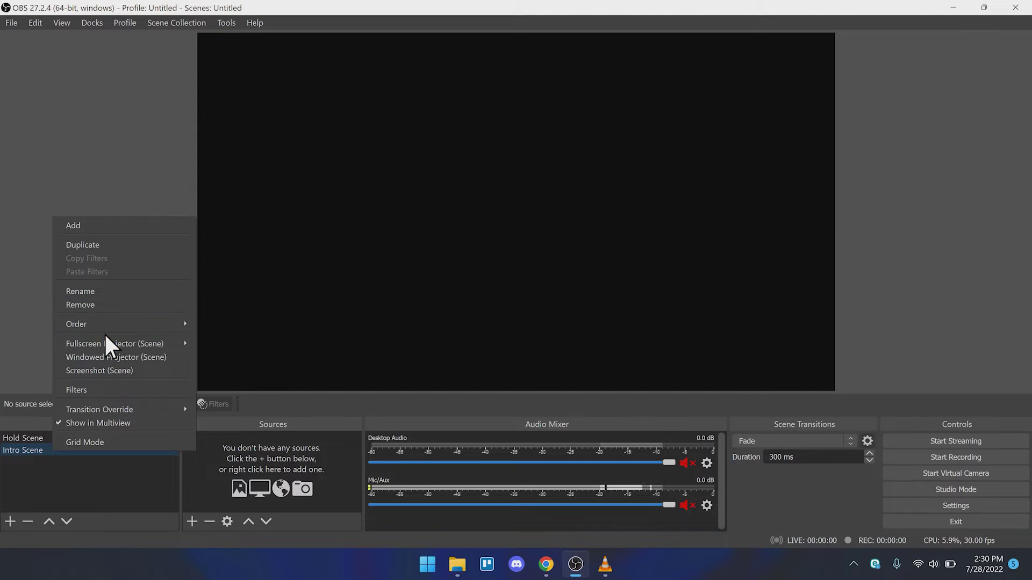
left_click(108, 293)
type("Rull Scene")
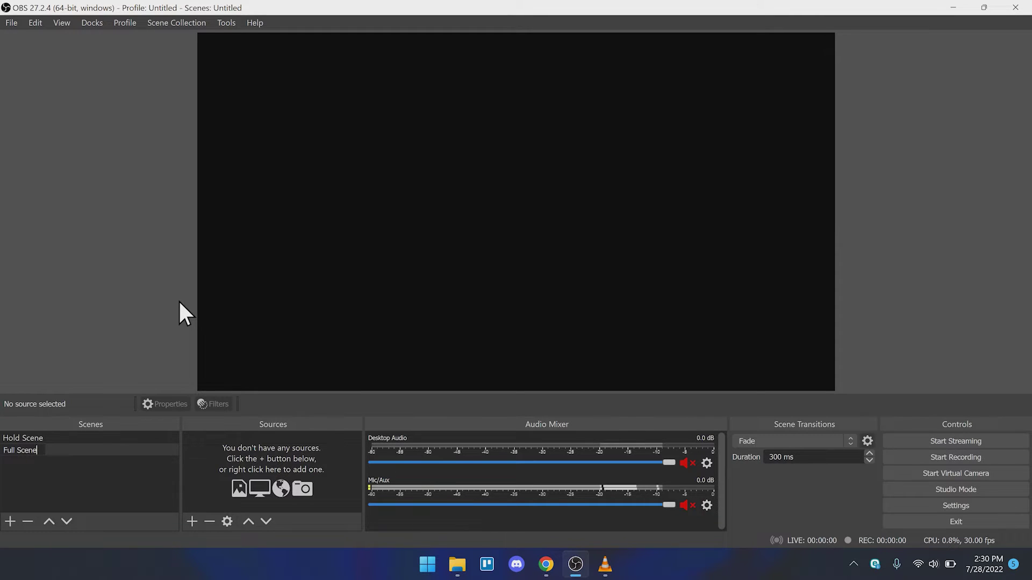
key("Down")
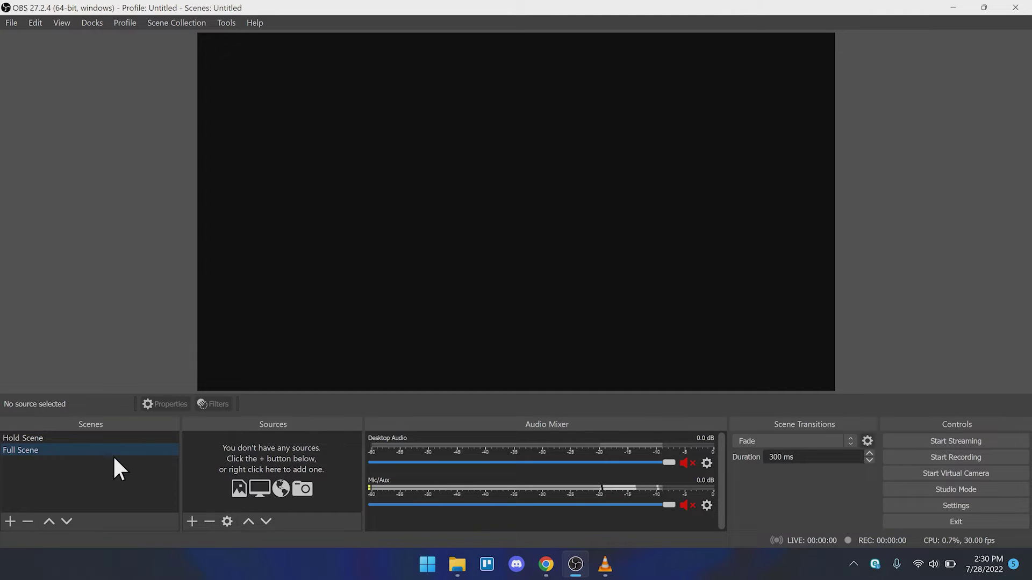
Create a new video capture device source named Camera 01 in Full Scene.
left_click(191, 521)
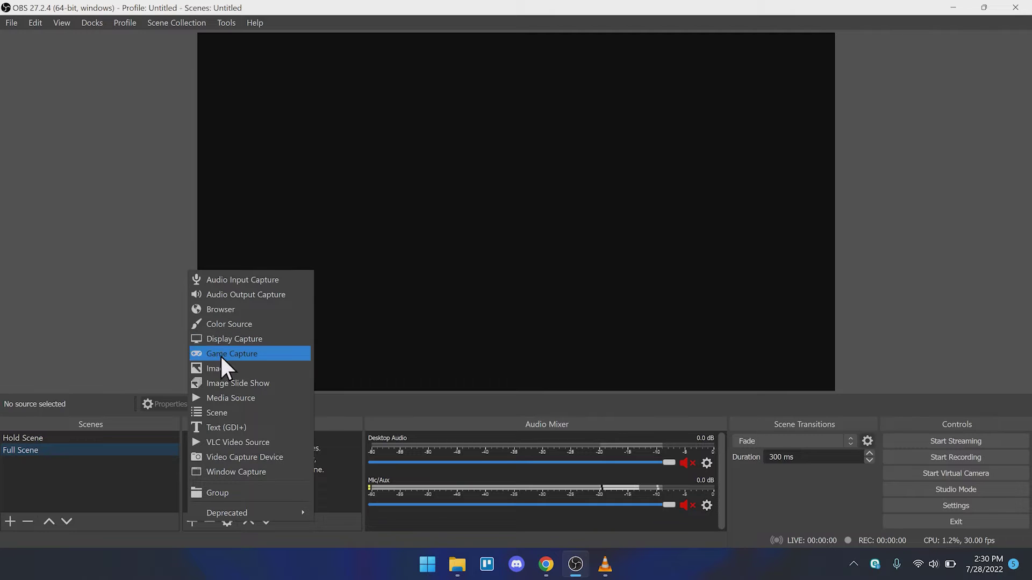
left_click(227, 454)
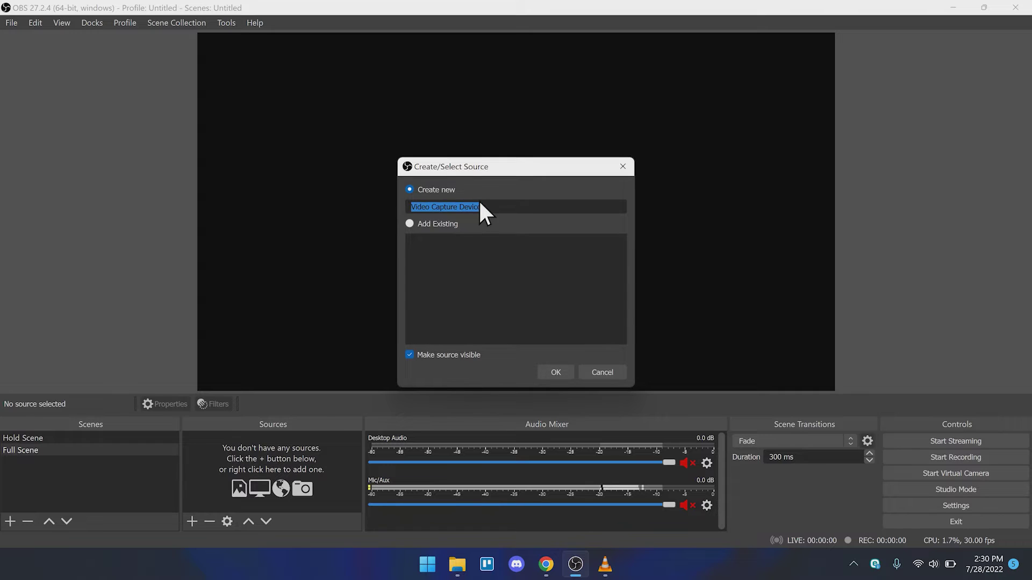
type("Camera")
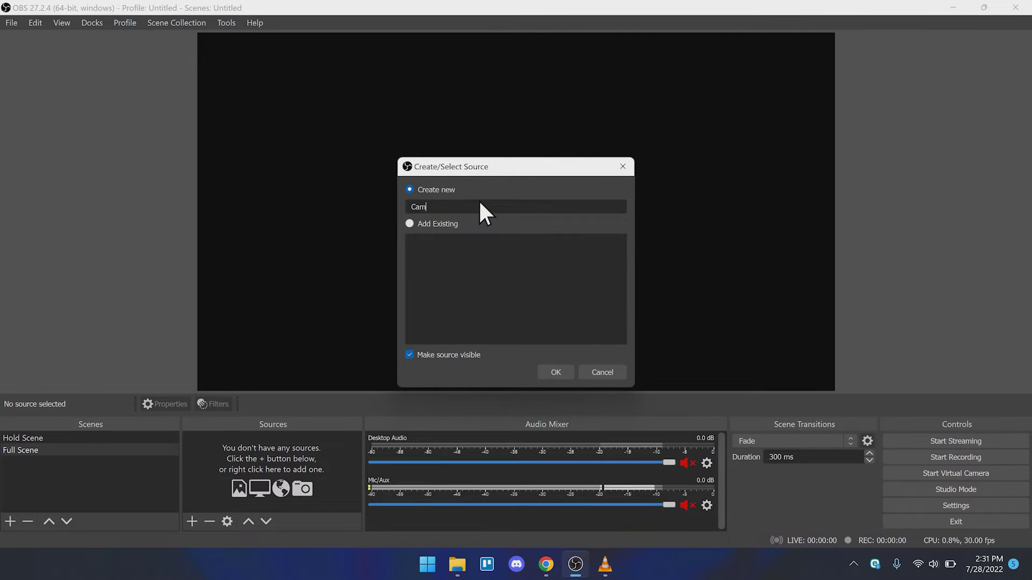
type(" 01")
left_click(555, 372)
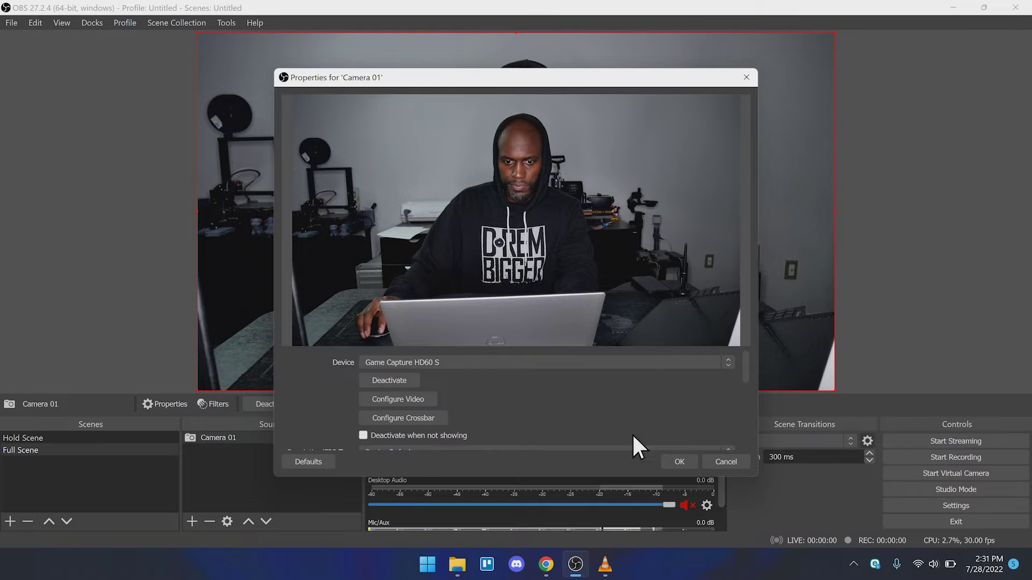
Accept the Camera 01 capture properties with Game Capture HD60 S as the device, and toggle the source's visibility off and on.
left_click(679, 463)
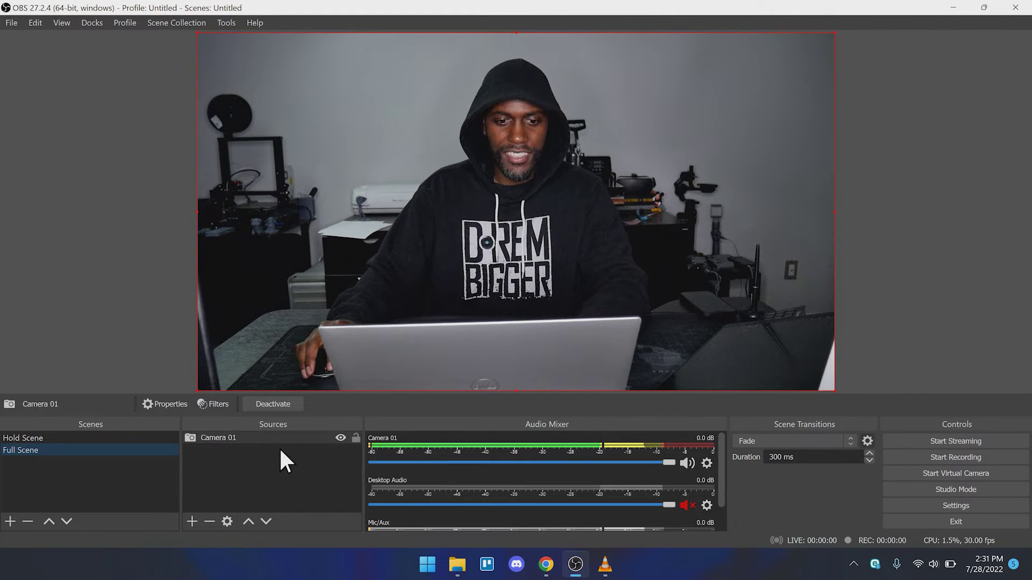
left_click(340, 438)
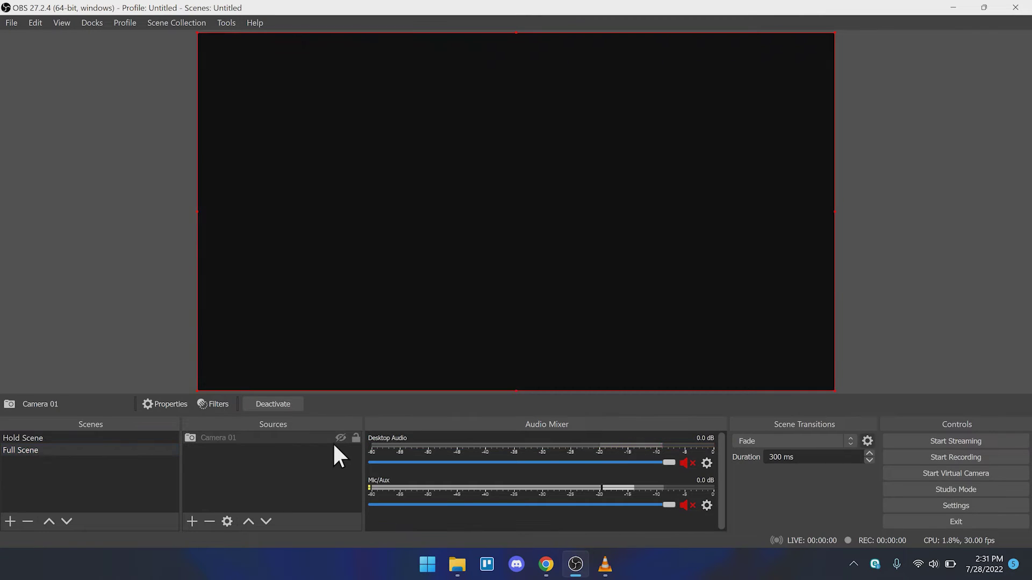
left_click(340, 438)
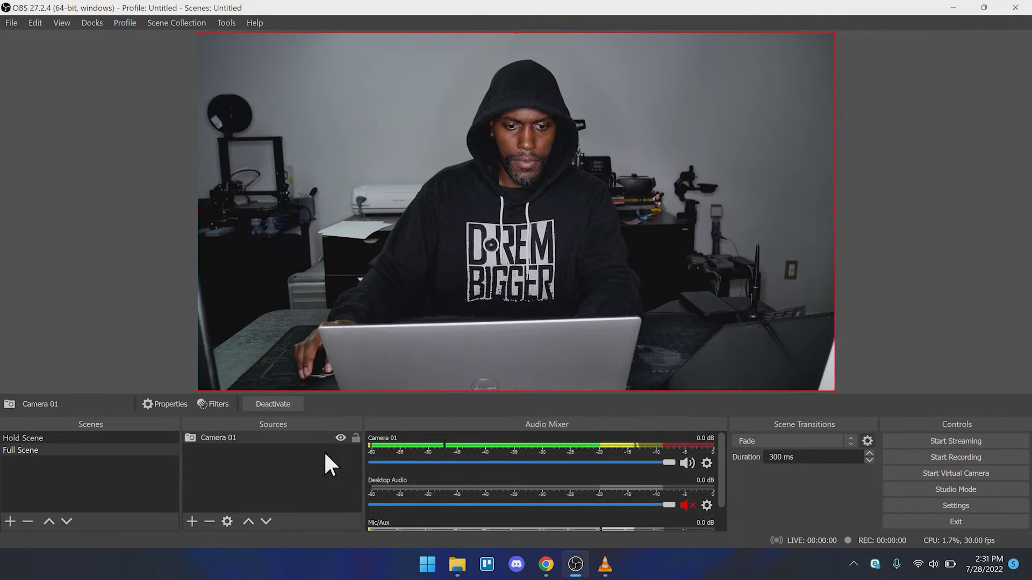
Create a new image source named Frame in Full Scene.
left_click(192, 521)
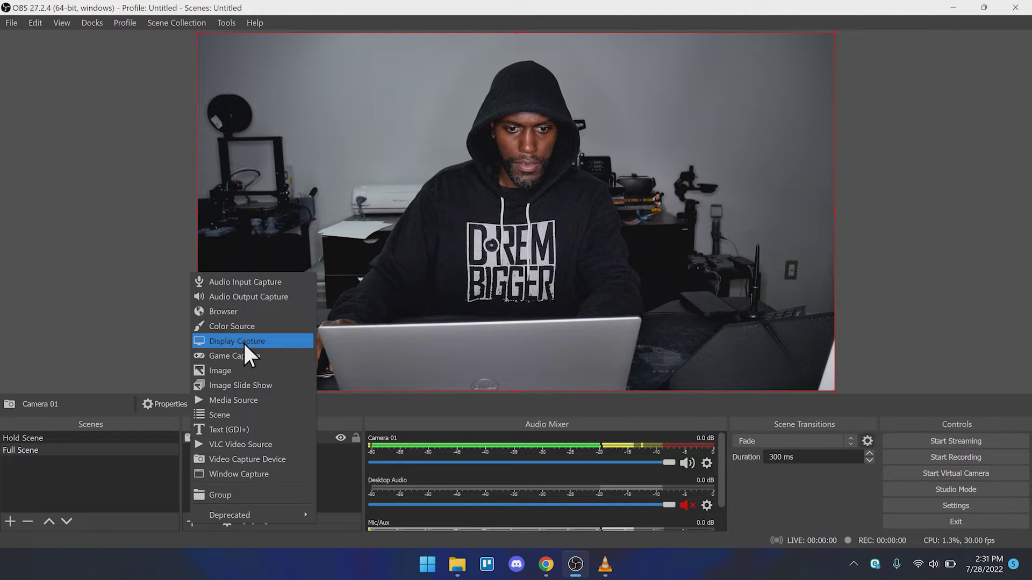
left_click(241, 372)
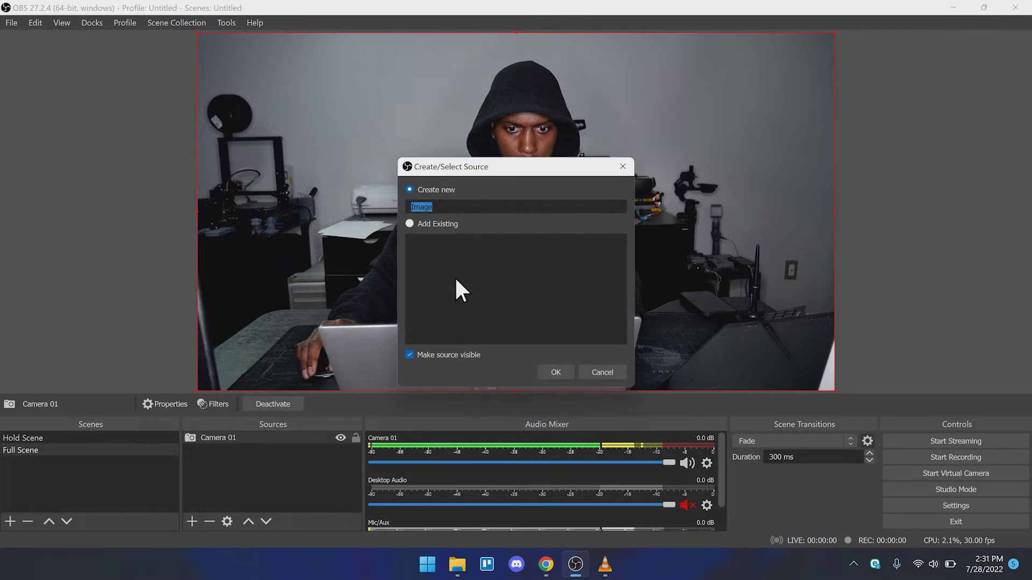
type("Frane")
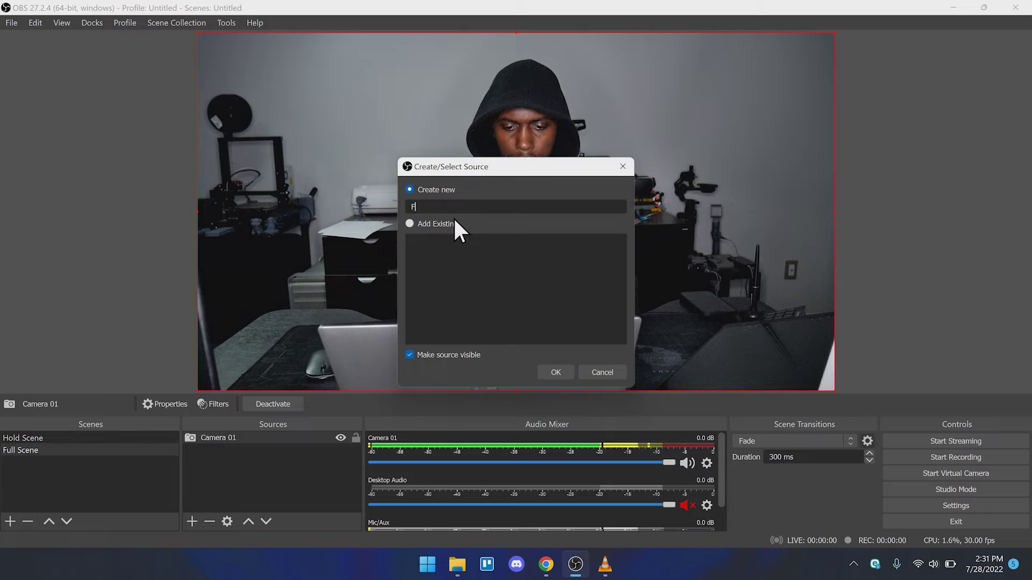
key("BackSpace")
key("BackSpace")
type("m")
key("BackSpace")
key("BackSpace")
type("me")
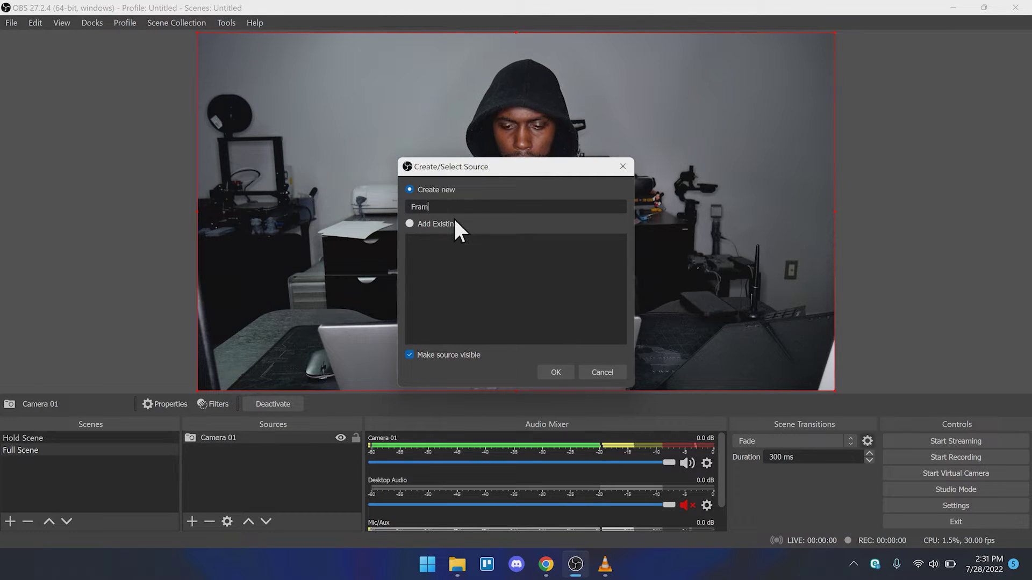
left_click(552, 372)
Load the Frame image from the Overlays PNG folder as the Frame source's image file and accept its properties.
left_click(705, 363)
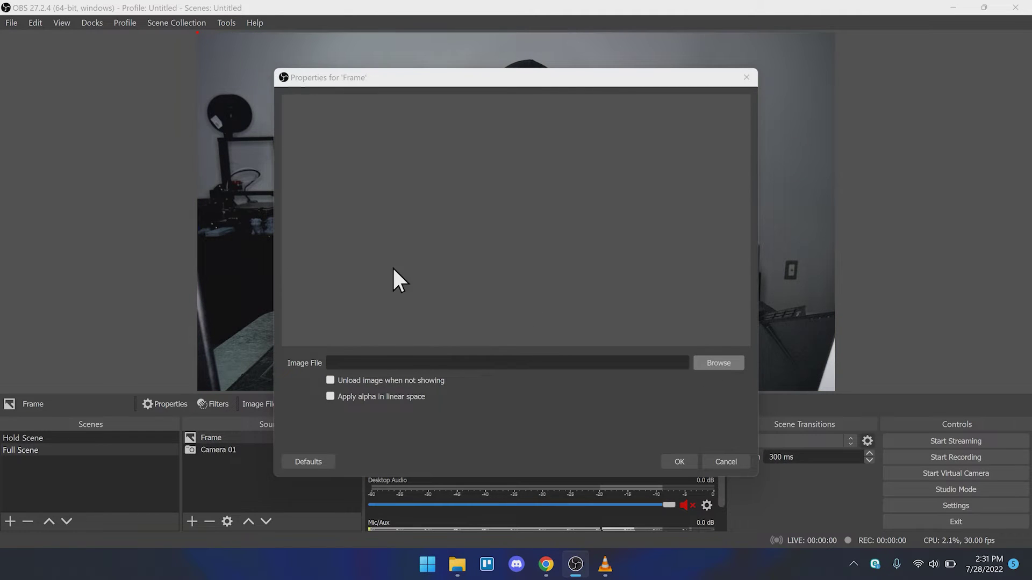
left_click(496, 123)
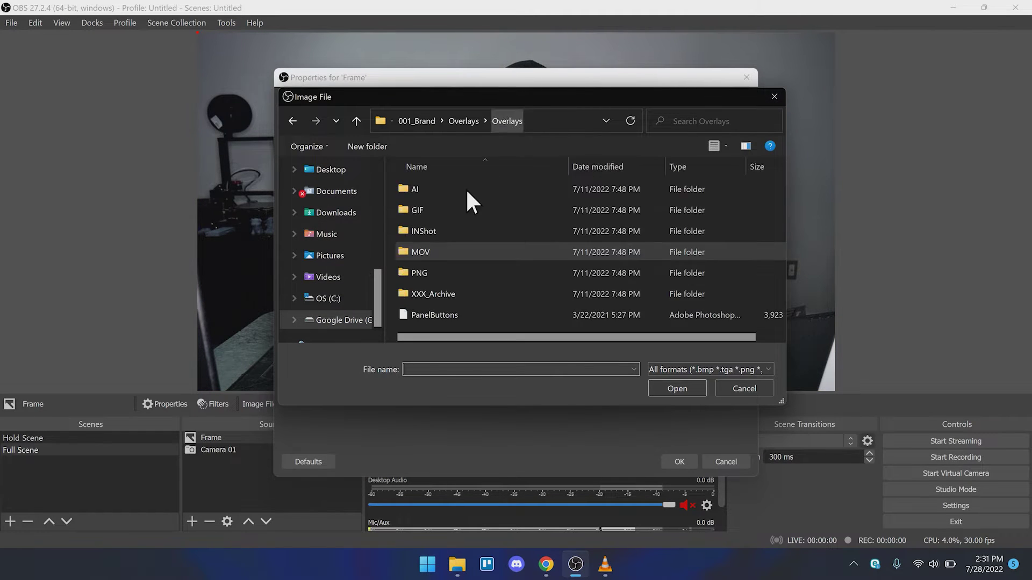
double_click(443, 272)
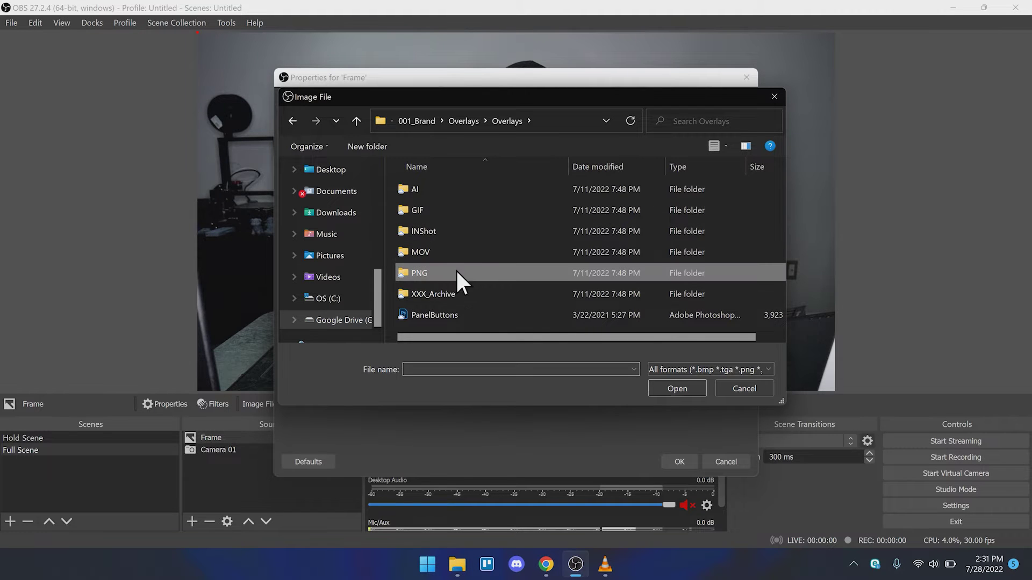
scroll(653, 280, "down", 5)
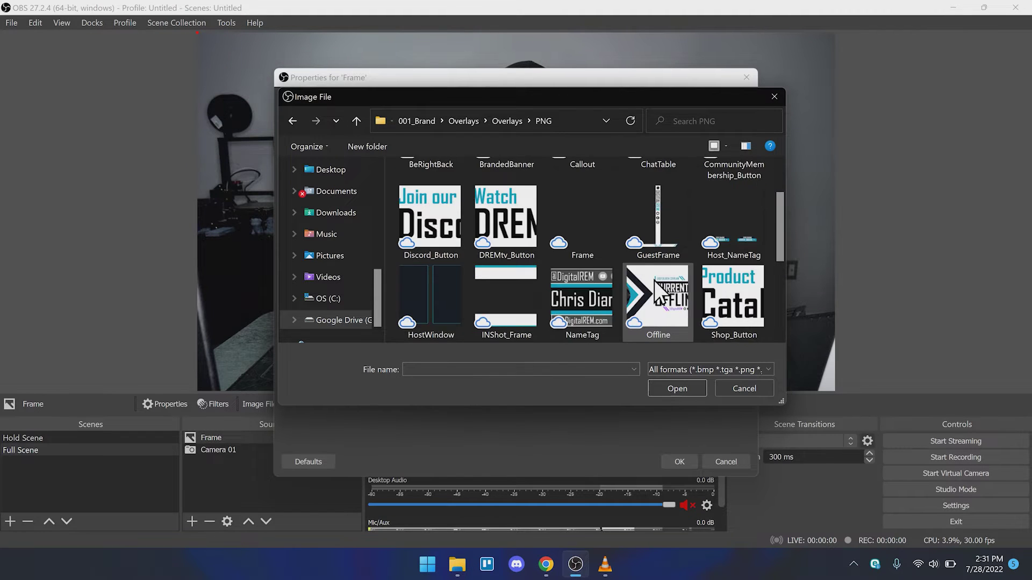
scroll(653, 283, "up", 5)
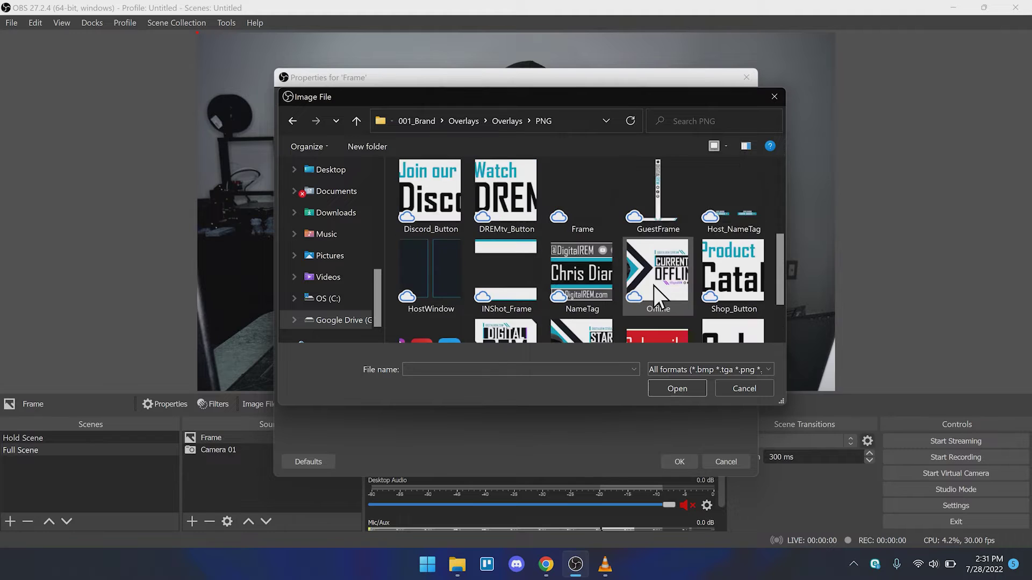
double_click(568, 286)
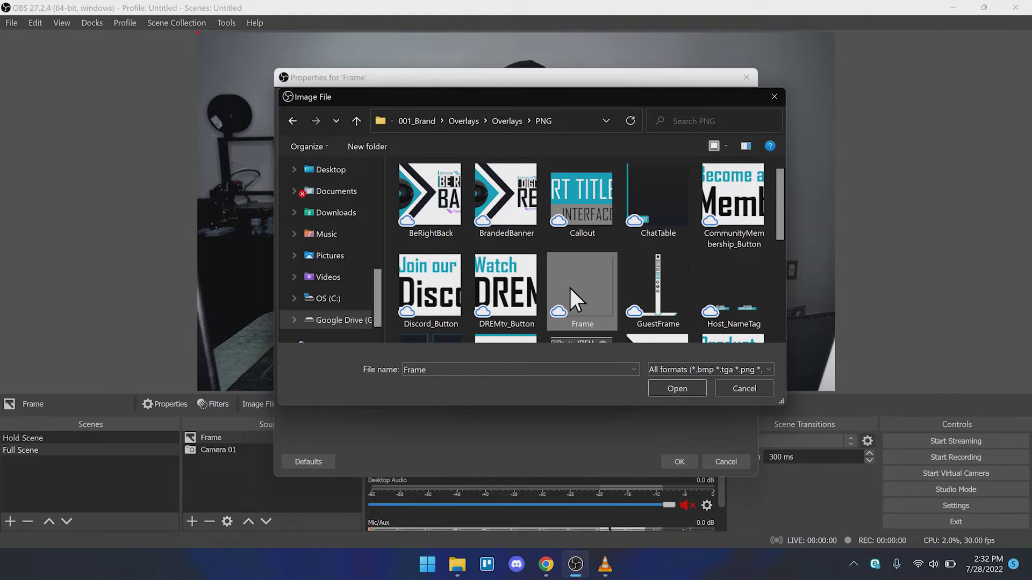
left_click(679, 462)
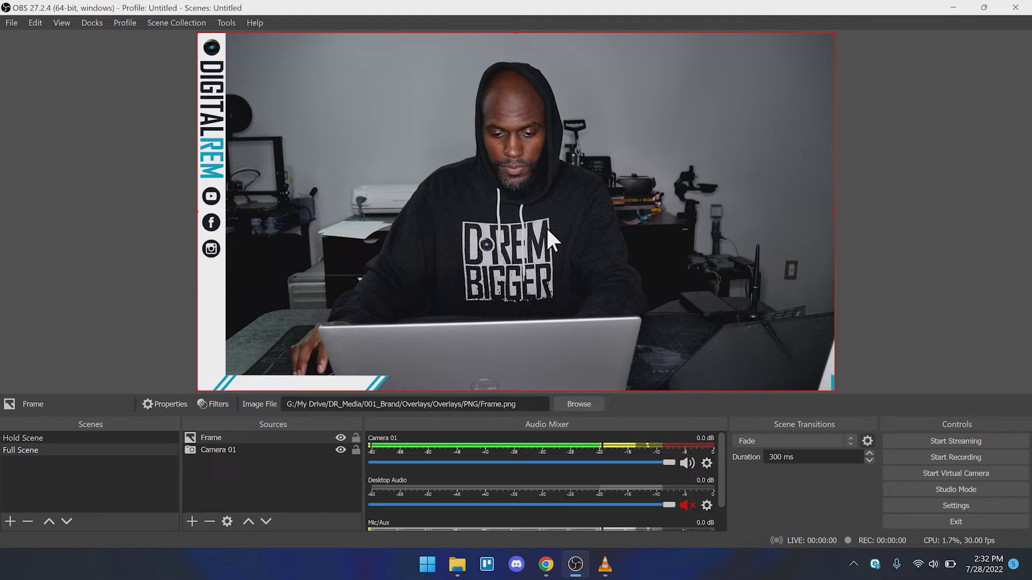
Shift the Frame overlay in the preview and reset its transform, and toggle the overlay's visibility off and on.
left_click_drag(546, 227, 544, 202)
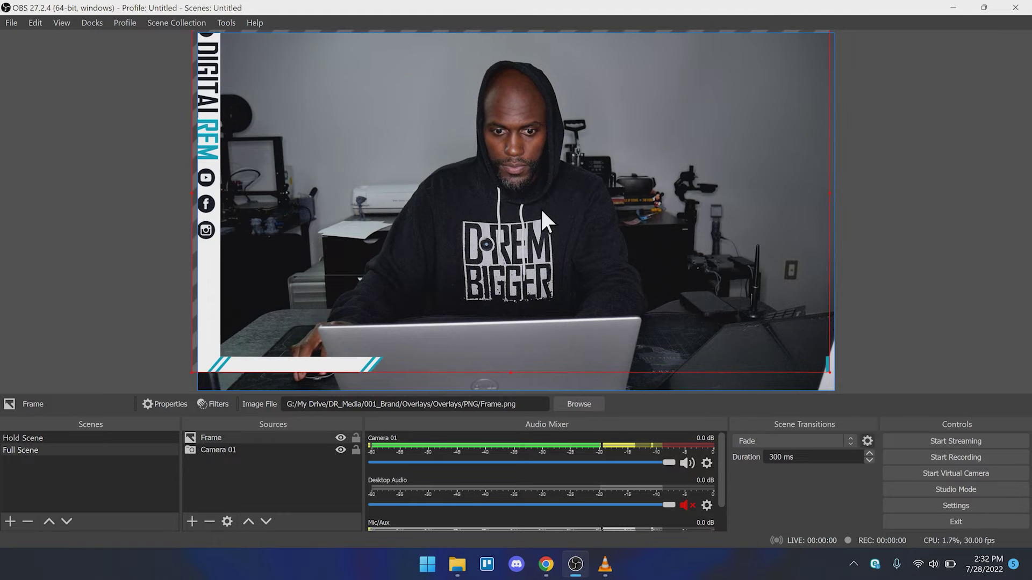
key("ctrl+r")
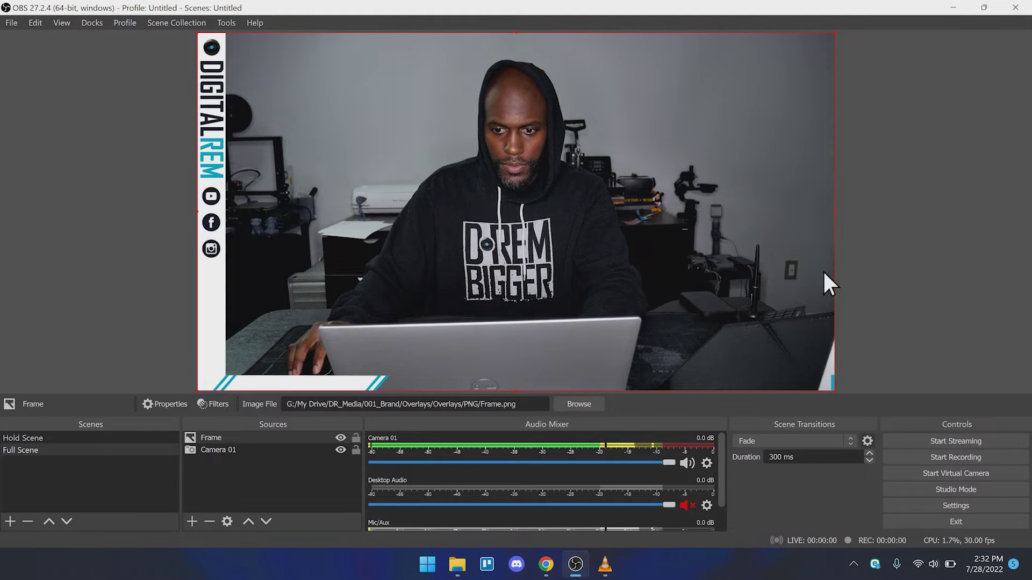
left_click(246, 450)
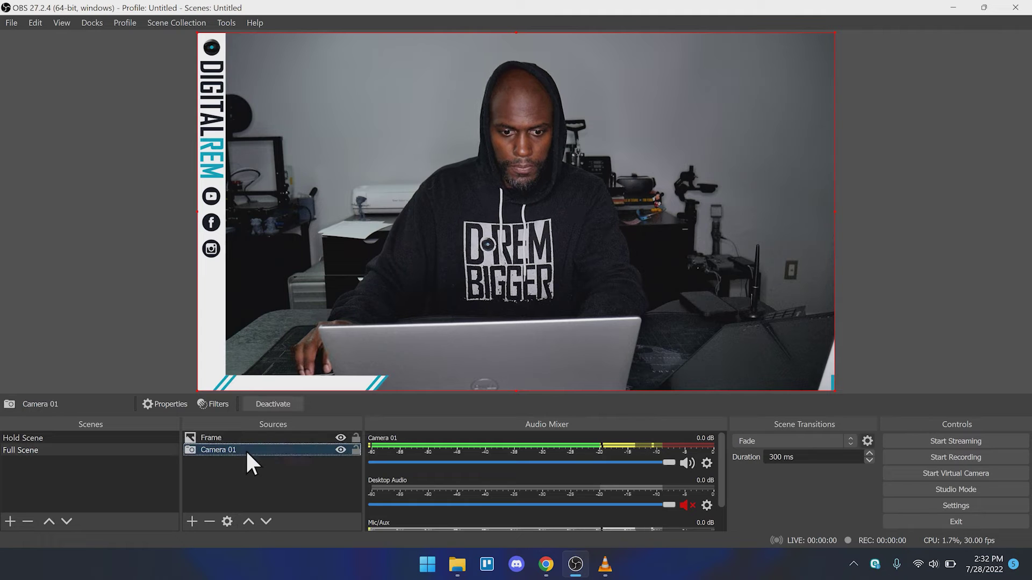
left_click(340, 438)
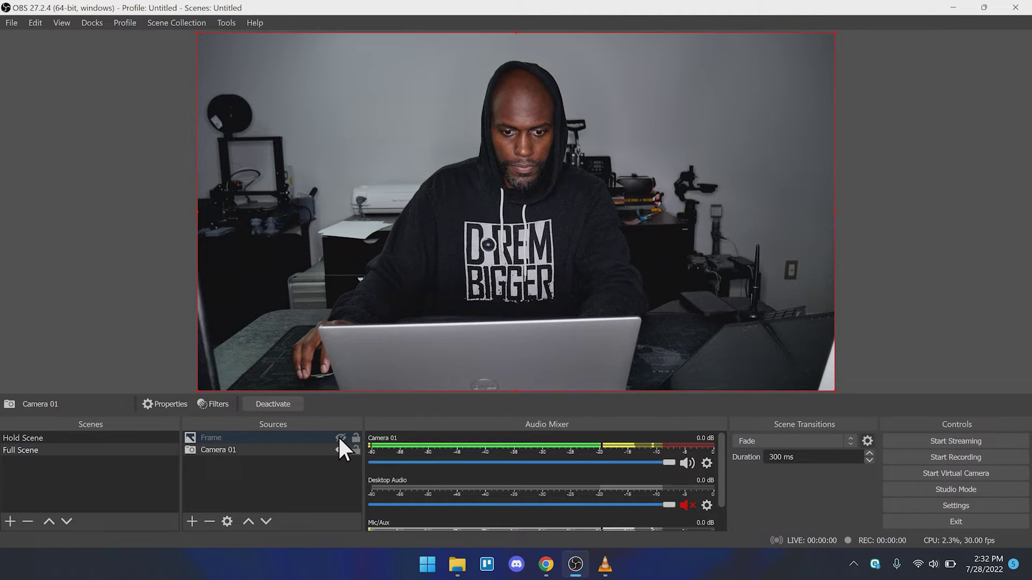
left_click(340, 437)
Lock the Frame source in Full Scene and leave no source selected.
left_click(356, 438)
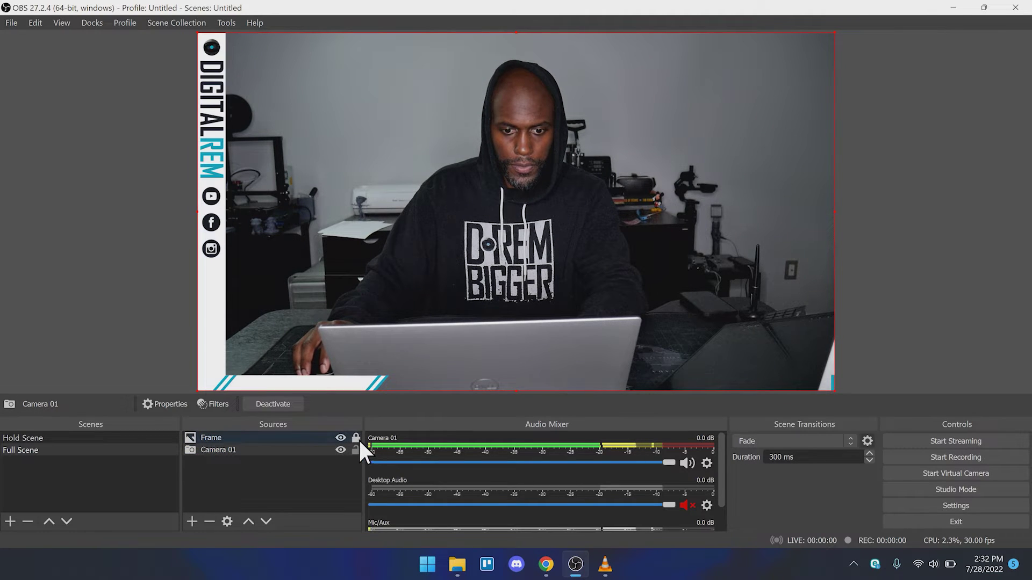
left_click(255, 450)
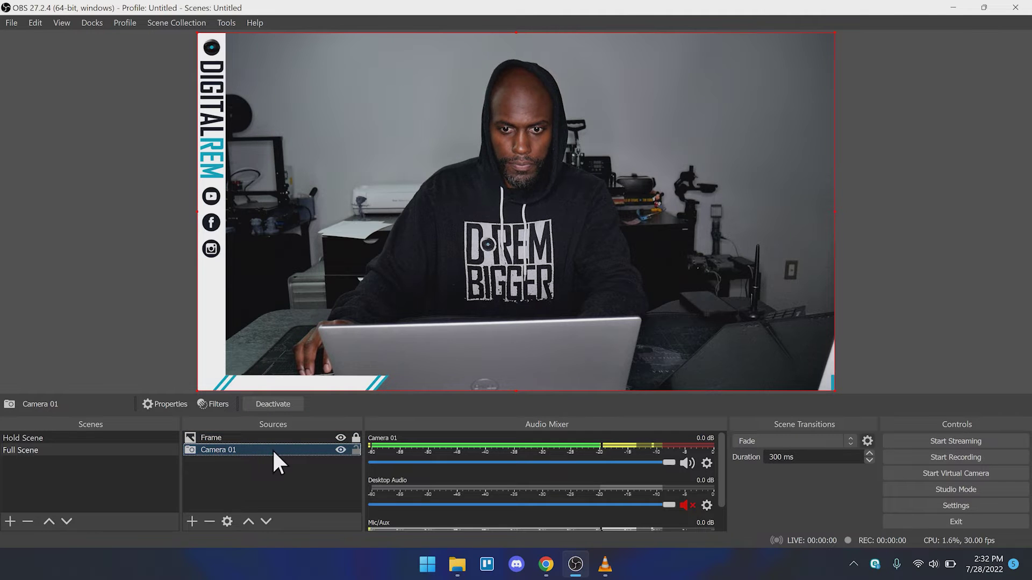
left_click(266, 481)
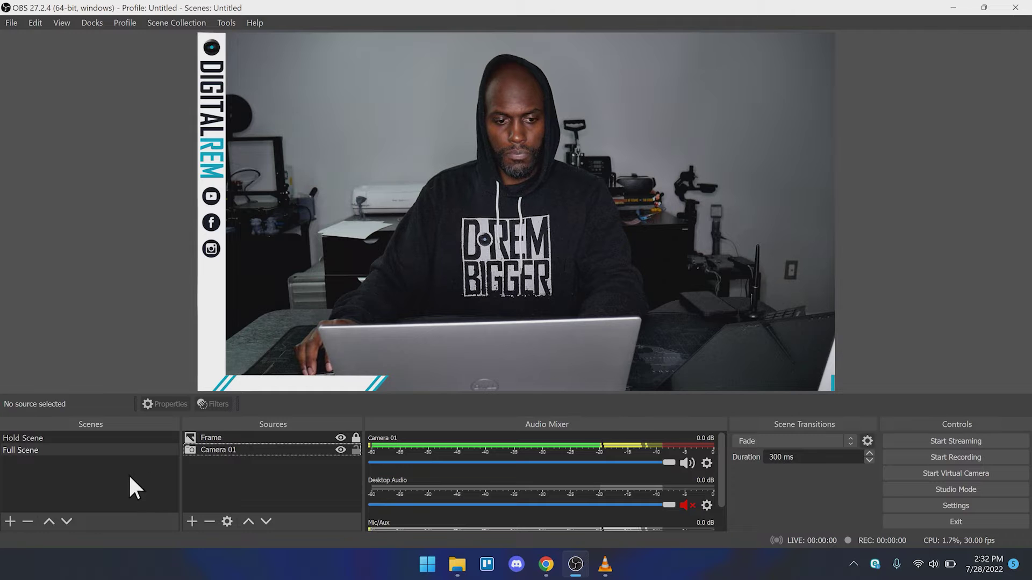
Add a new scene named PIP Camera.
left_click(11, 521)
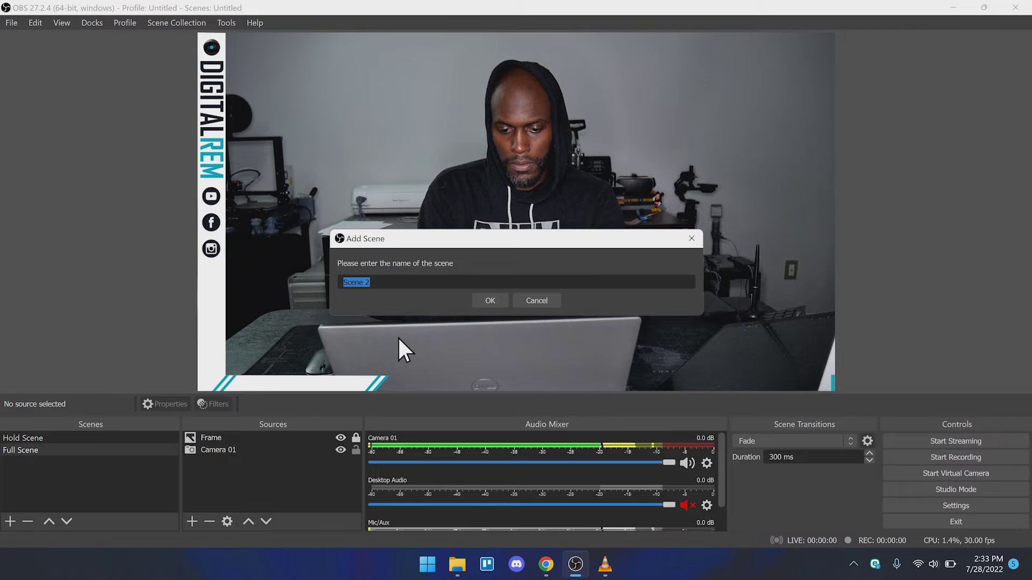
type("Ca")
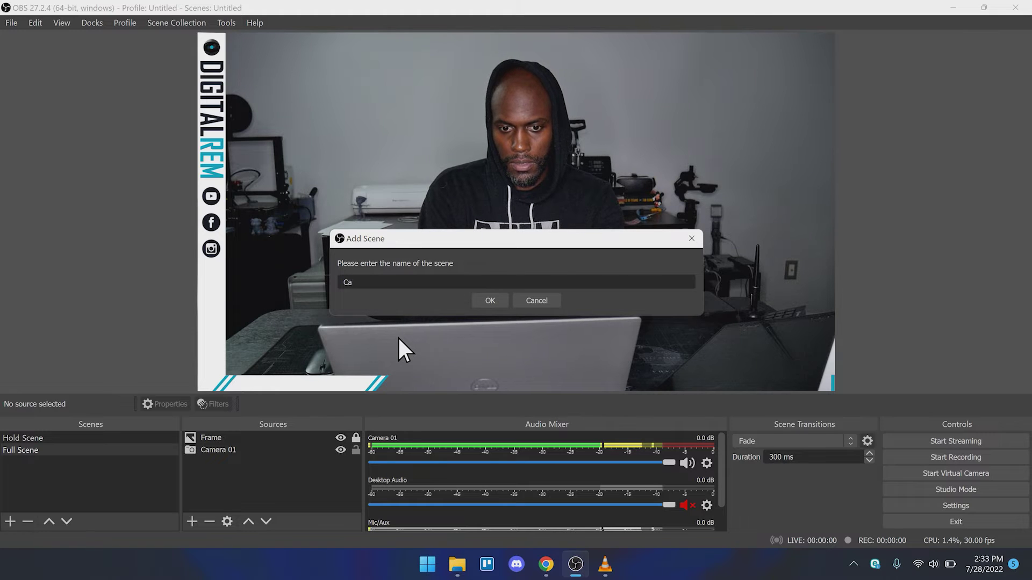
type("meraFrane")
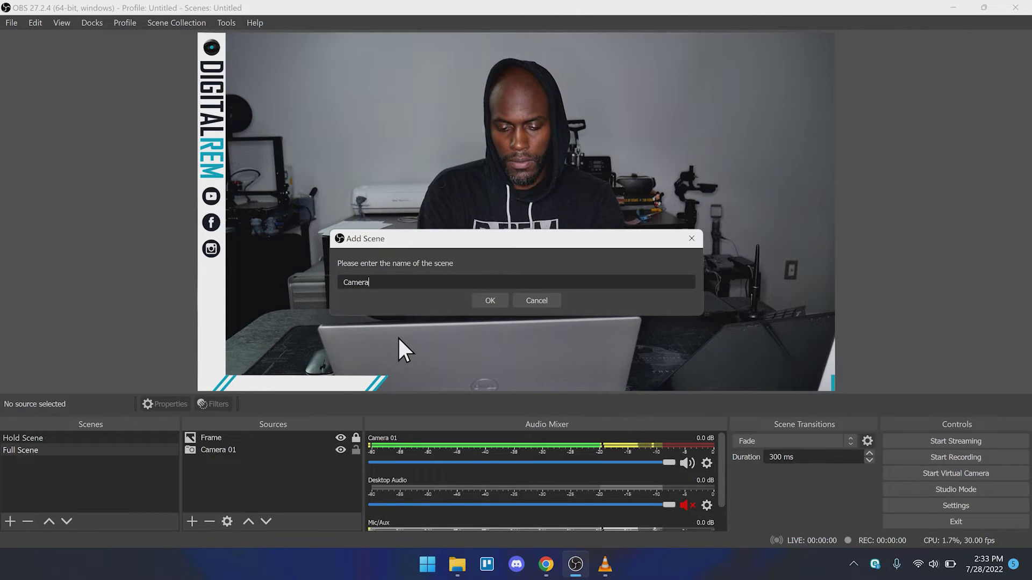
key("BackSpace")
key("BackSpace")
type("me")
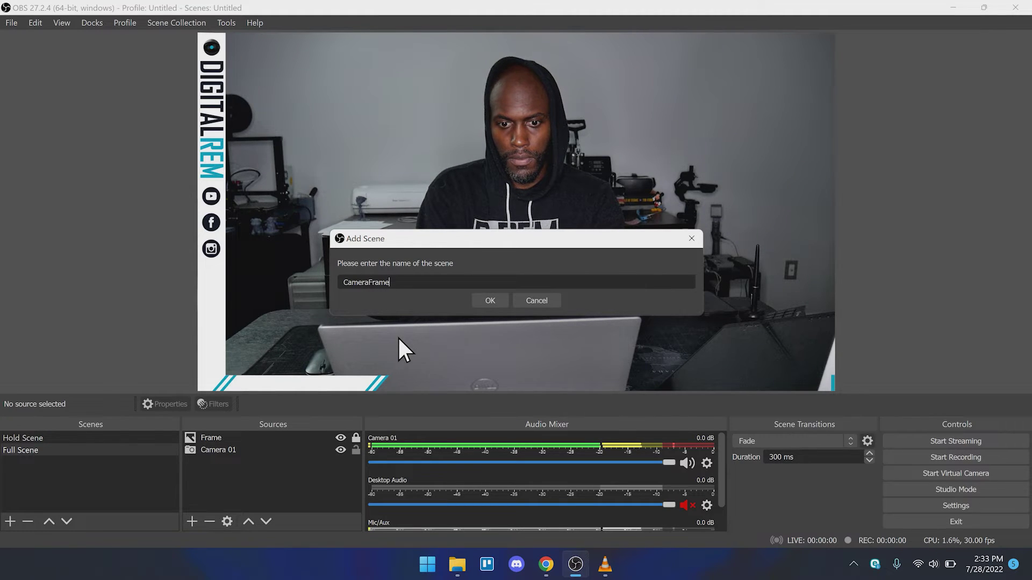
key("BackSpace")
key("BackSpace")
key("BackSpace")
key("BackSpace")
key("BackSpace")
key("BackSpace")
key("BackSpace")
key("BackSpace")
key("BackSpace")
key("BackSpace")
key("BackSpace")
type("PIP")
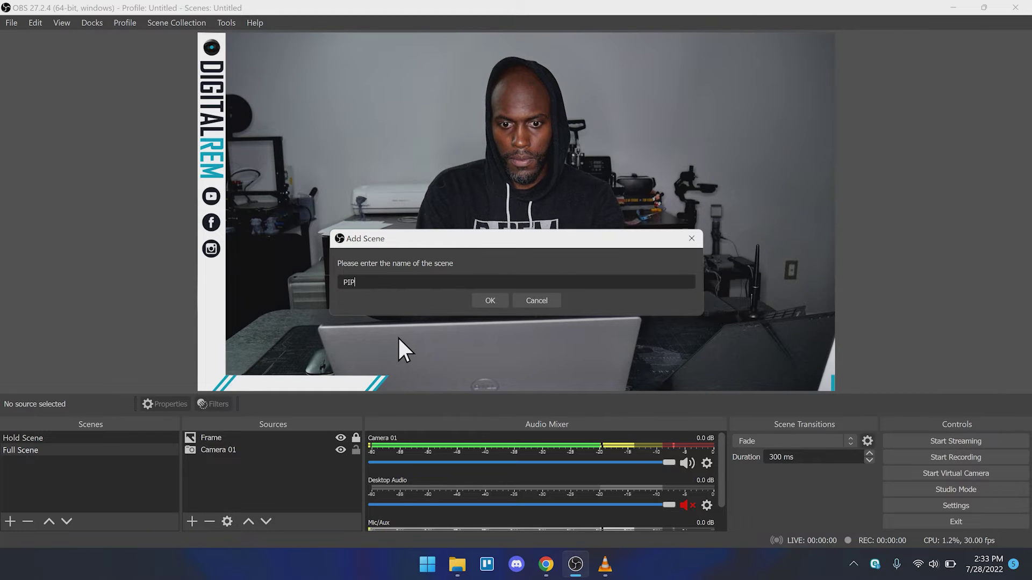
type(" Camera")
key("Return")
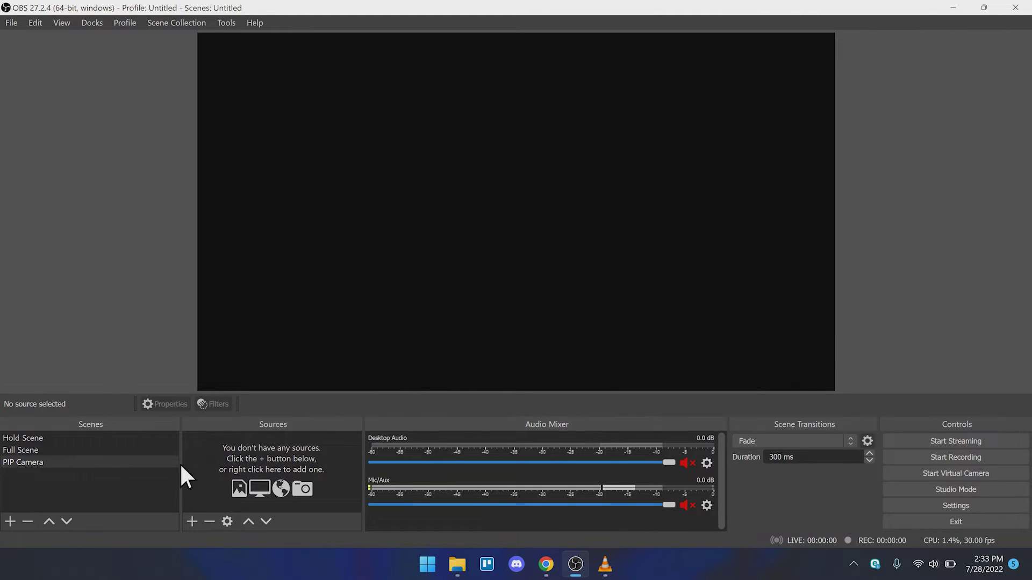
left_click(196, 521)
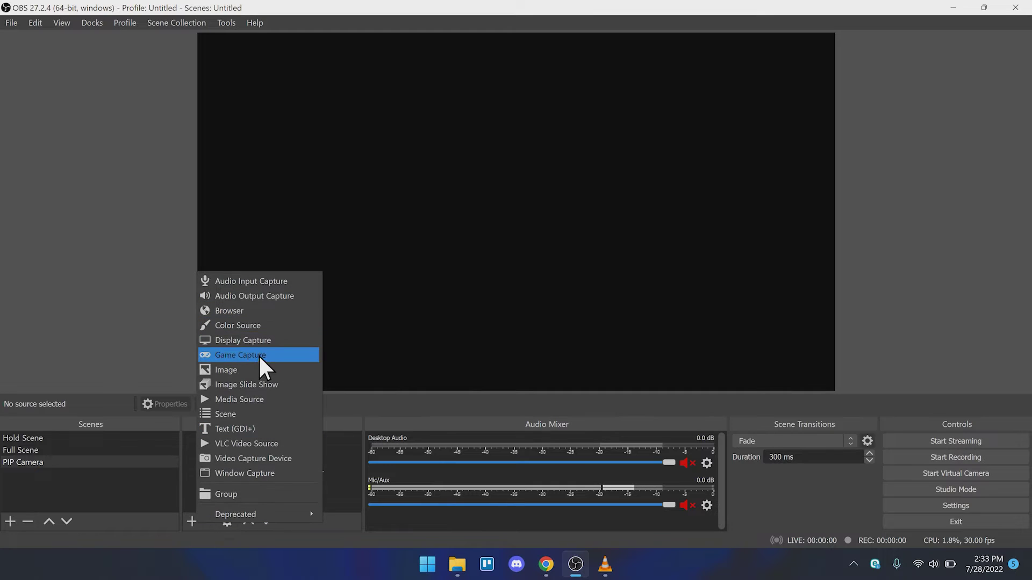
left_click(250, 403)
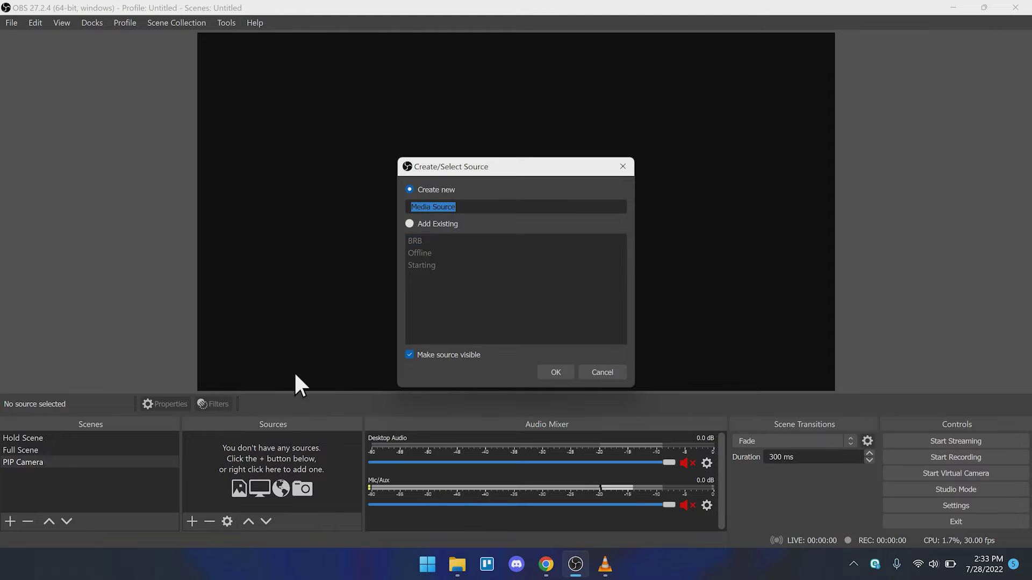
left_click(601, 374)
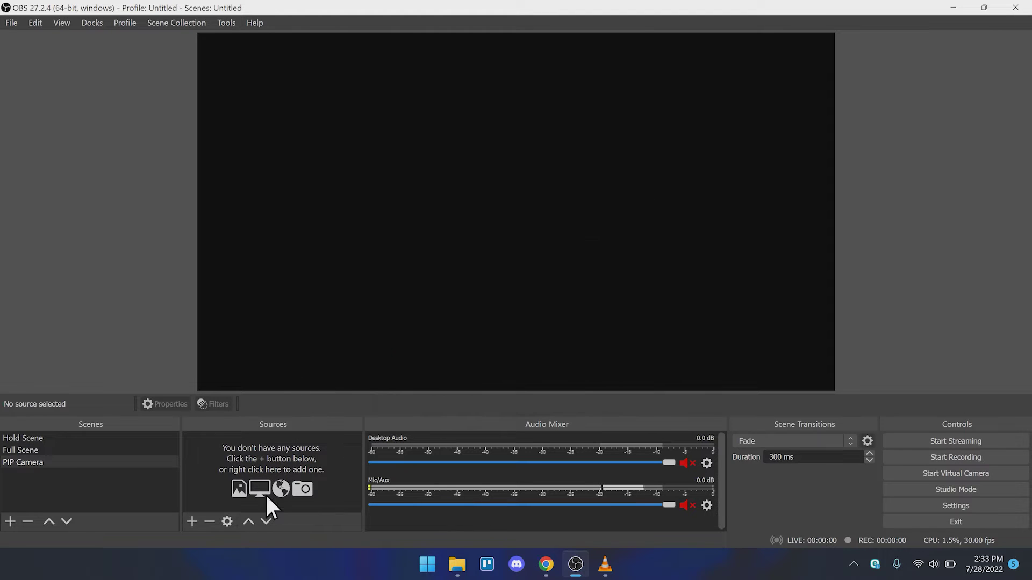
Add the existing Camera 01 video capture device as a source in the PIP Camera scene.
left_click(192, 520)
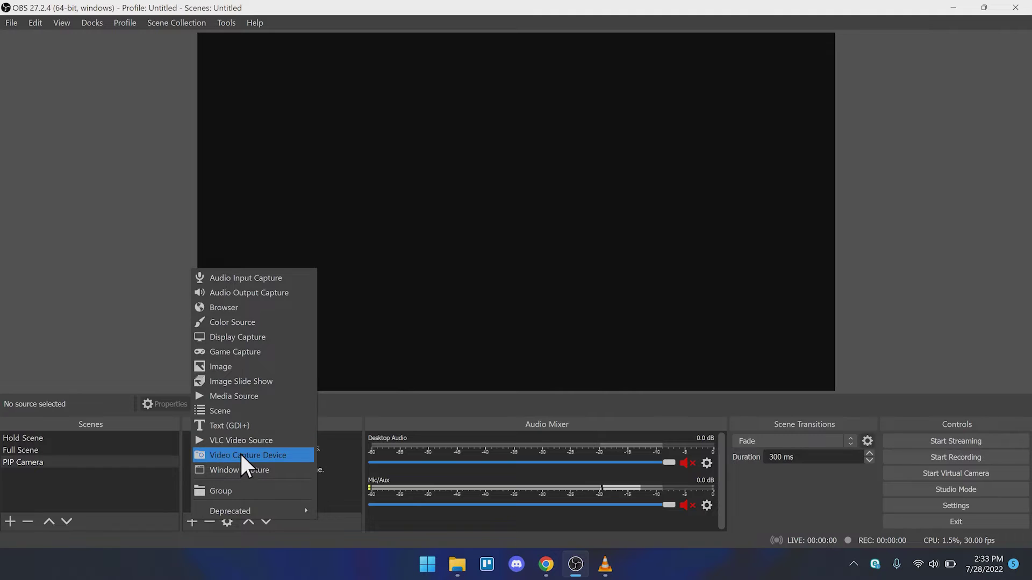
left_click(240, 454)
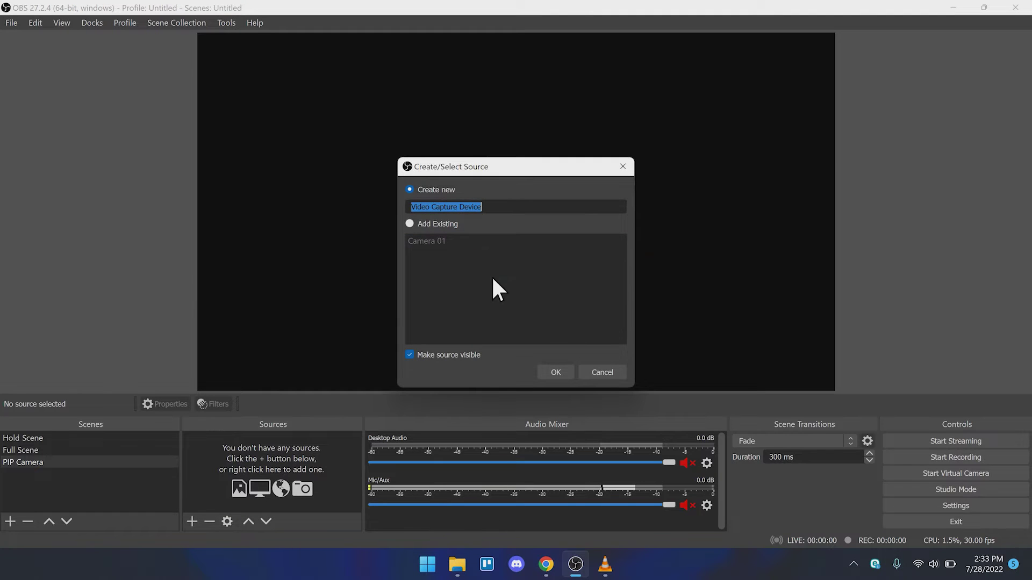
left_click(411, 224)
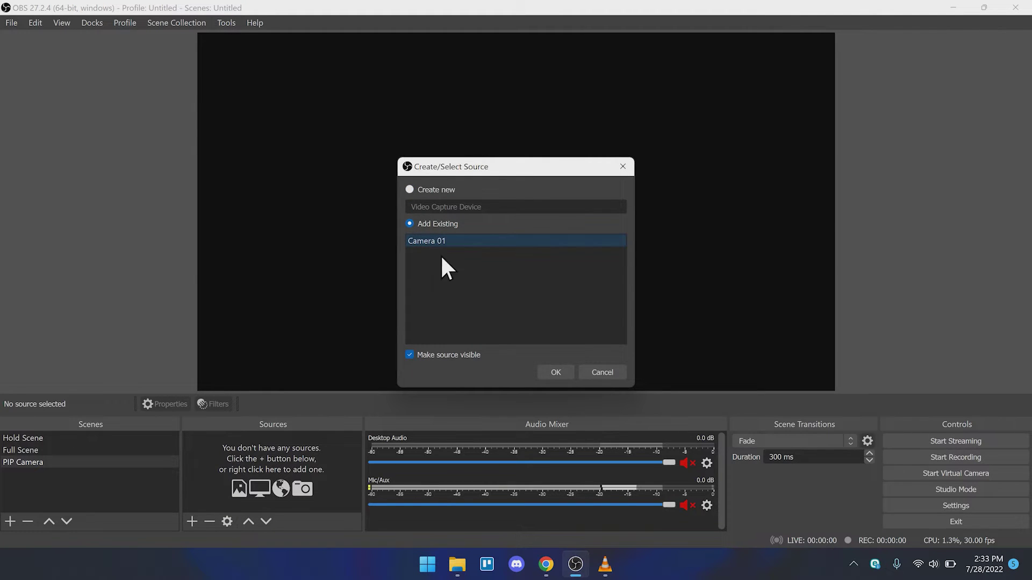
left_click(555, 372)
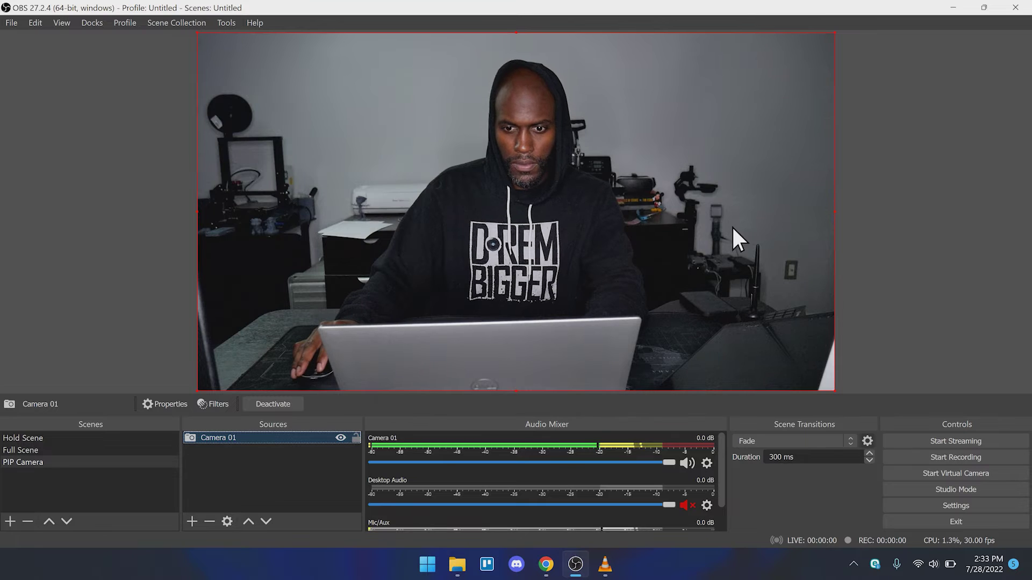
Shrink Camera 01 to about a quarter of the canvas width and place it in the canvas's lower-right corner.
left_click_drag(834, 34, 350, 332)
left_click_drag(303, 359, 786, 360)
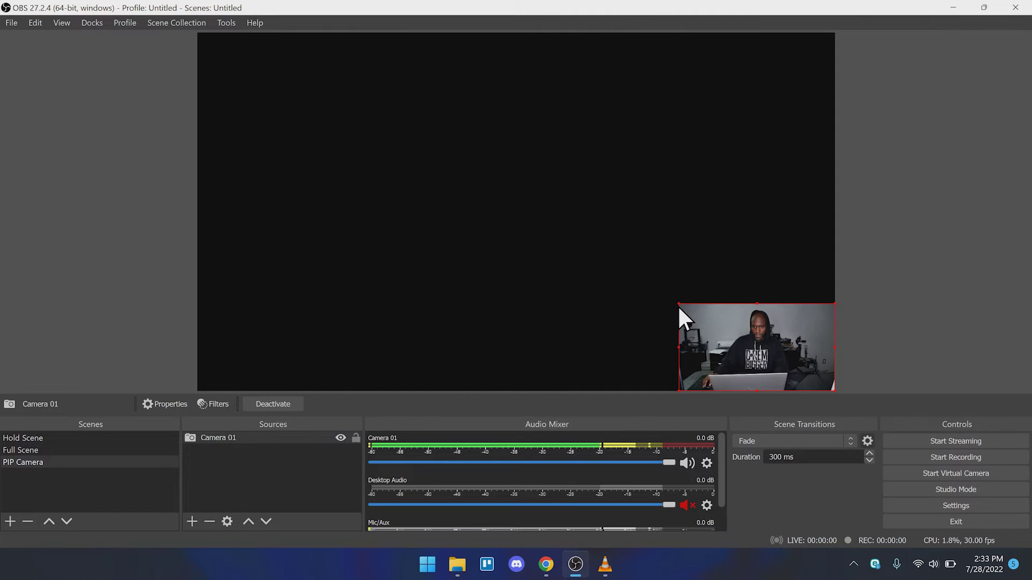
Shrink Camera 01 slightly within its corner, and create a new image source named PIP Frame in the PIP Camera scene.
left_click_drag(678, 306, 689, 310)
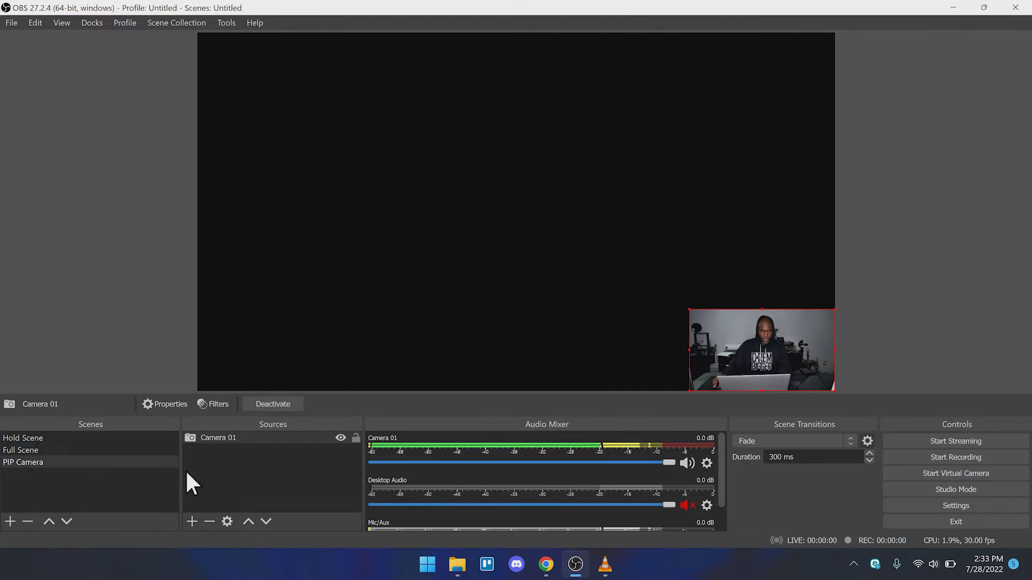
left_click(194, 519)
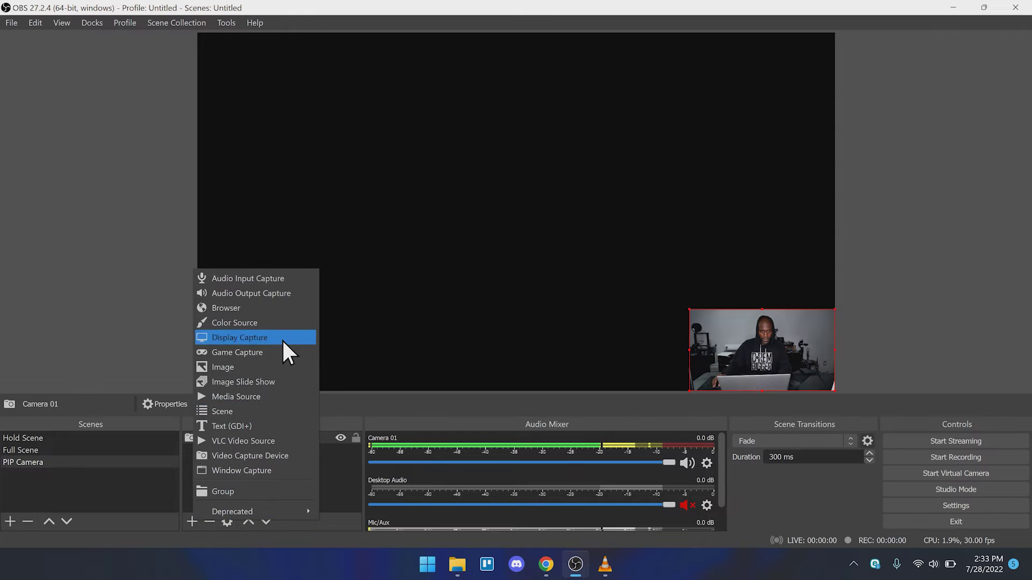
left_click(259, 366)
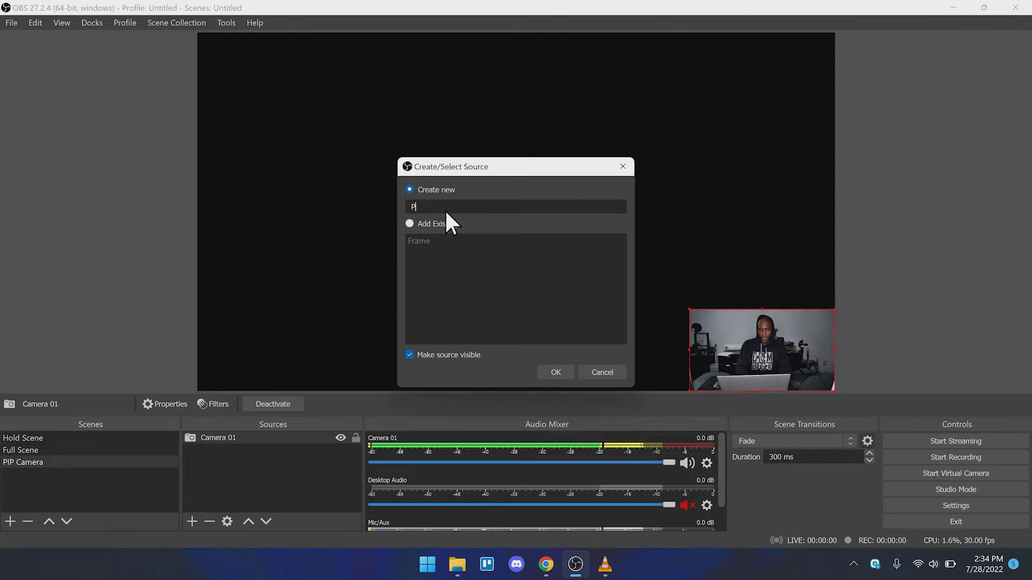
key("BackSpace")
key("BackSpace")
key("BackSpace")
key("BackSpace")
type("Frame")
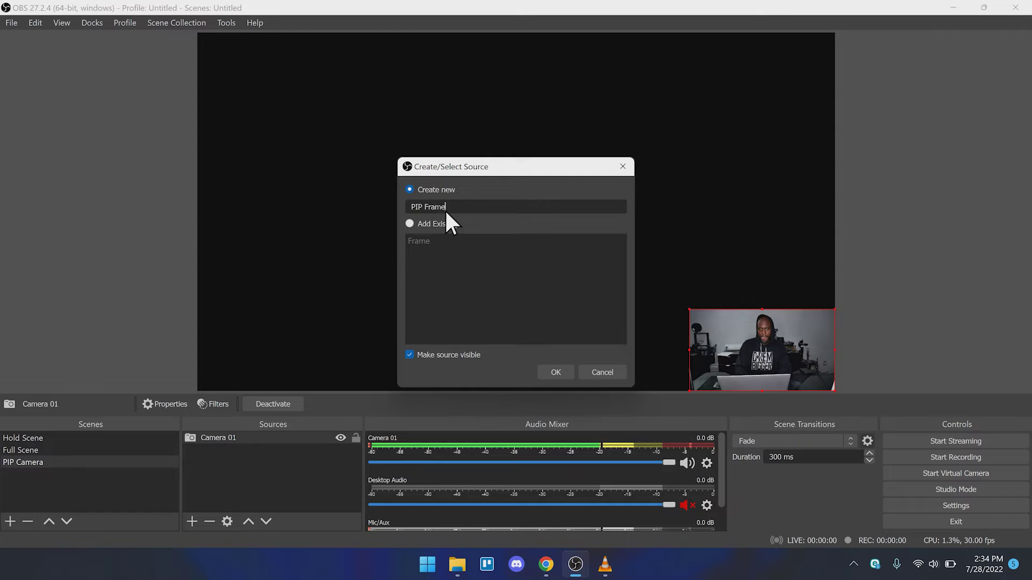
key("Return")
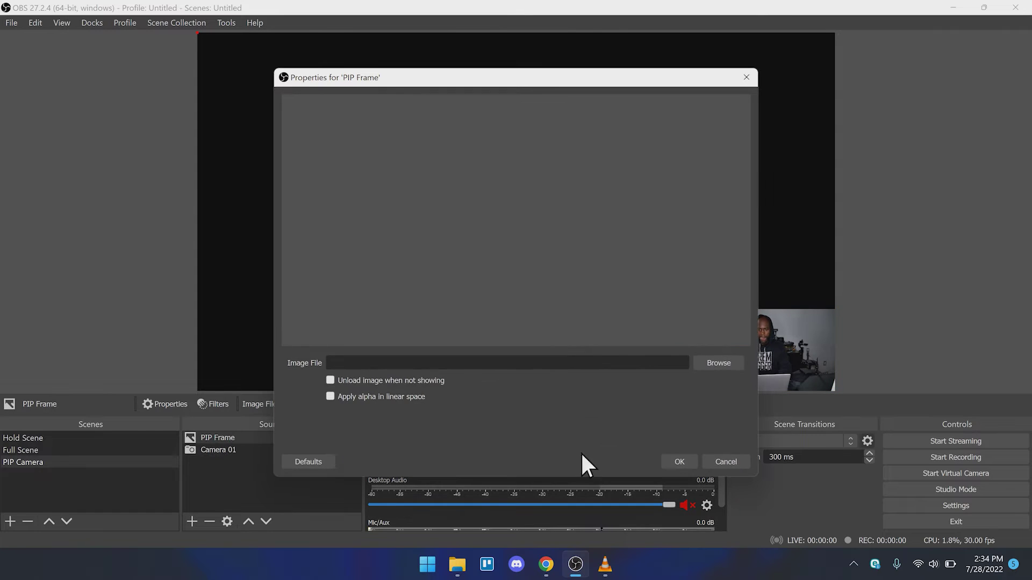
Load ViewerFrame.png from the Overlays PNG folder as the PIP Frame image and accept the source properties.
left_click(700, 363)
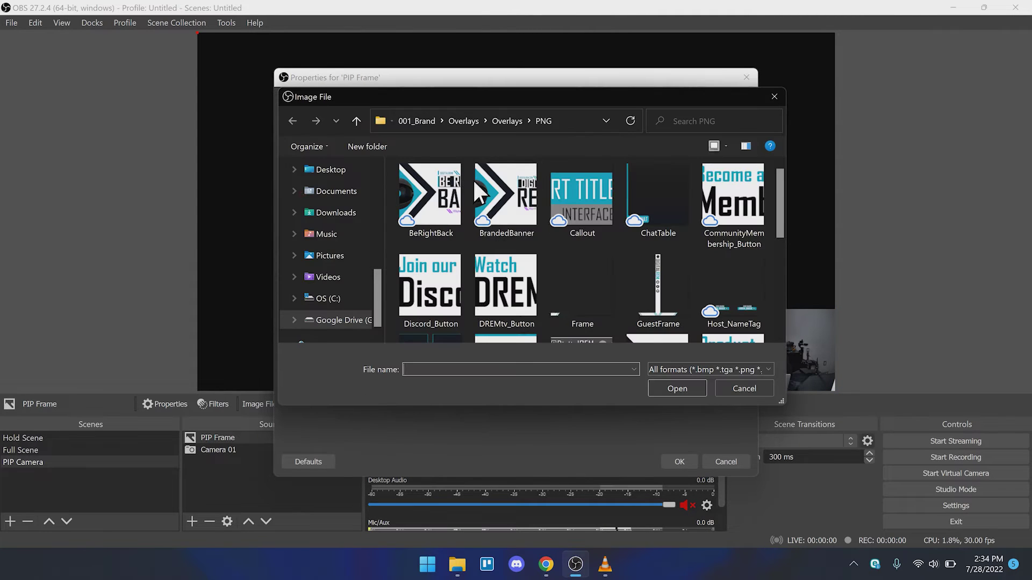
scroll(610, 256, "down", 5)
scroll(608, 256, "up", 1)
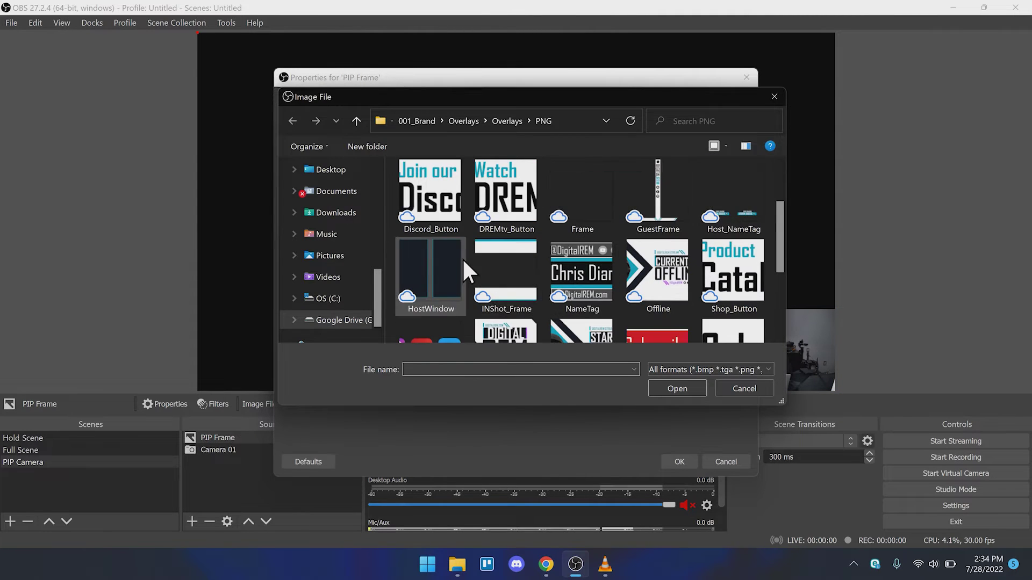
scroll(463, 258, "down", 1)
double_click(413, 295)
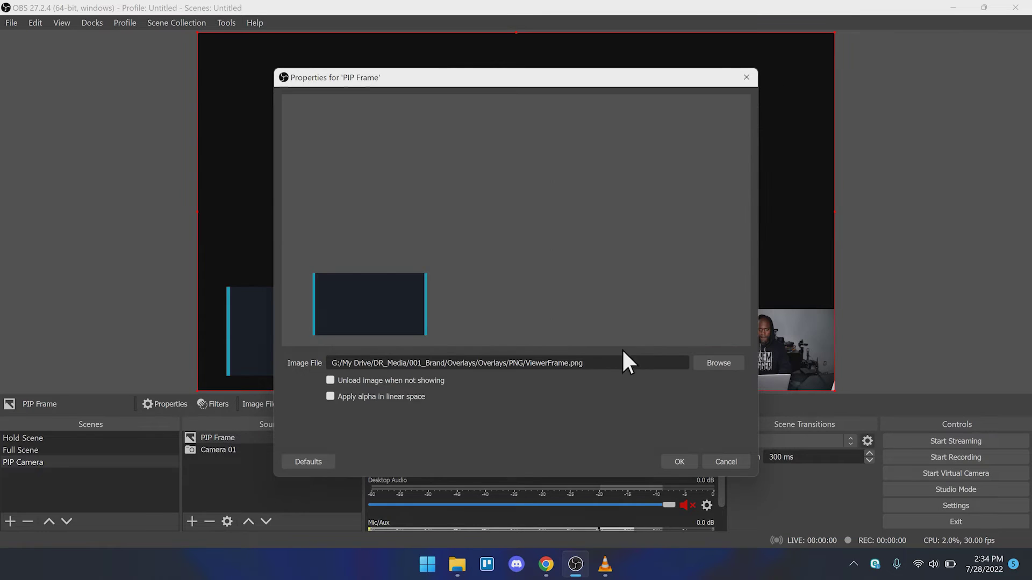
left_click(691, 466)
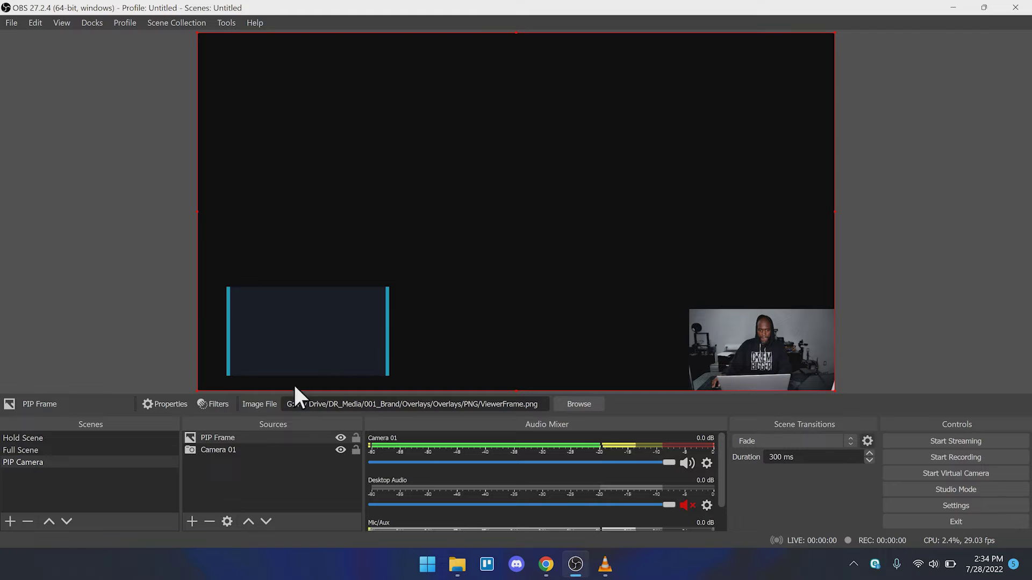
Move Camera 01 into the frame window in the canvas's lower-left area and place it above PIP Frame in the source order.
left_click_drag(337, 364, 409, 365)
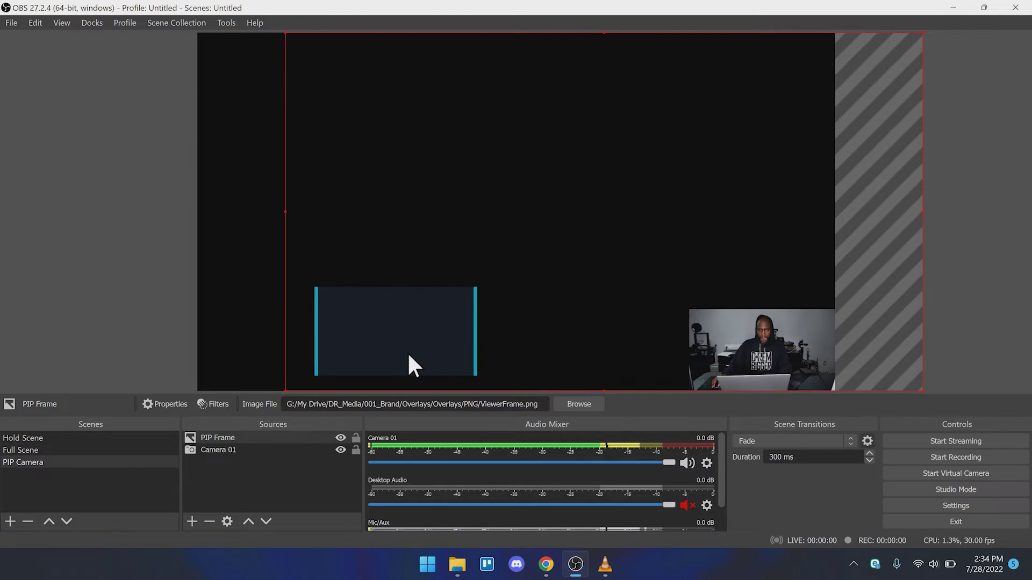
key("ctrl+z")
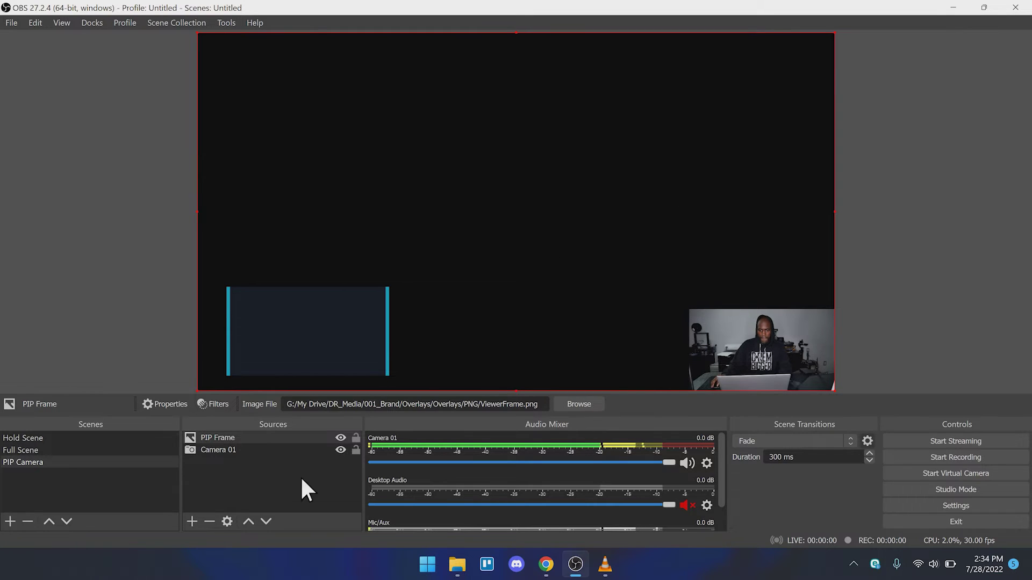
left_click(225, 451)
left_click_drag(725, 352, 265, 330)
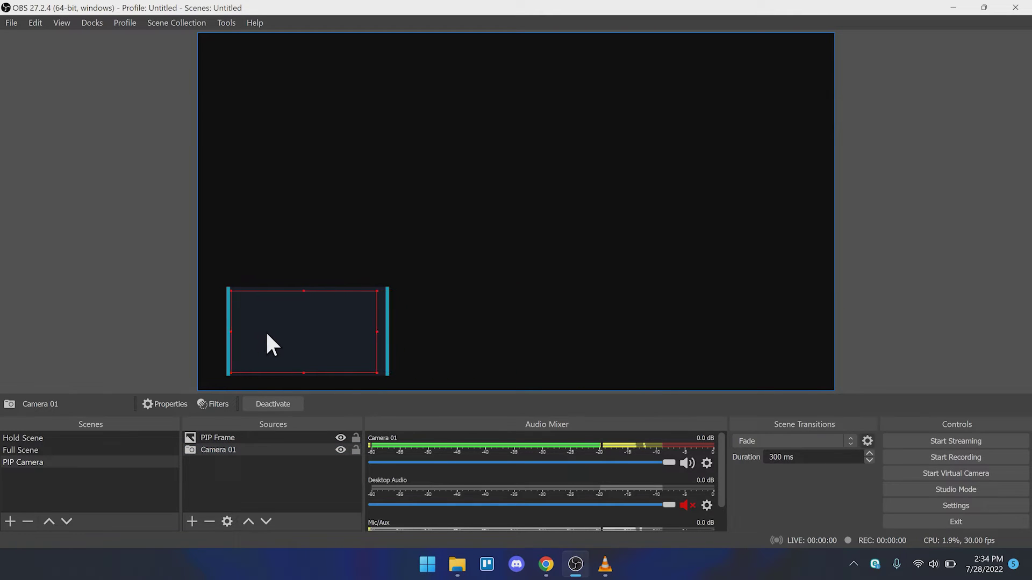
left_click(215, 447)
left_click(216, 433, "ctrl")
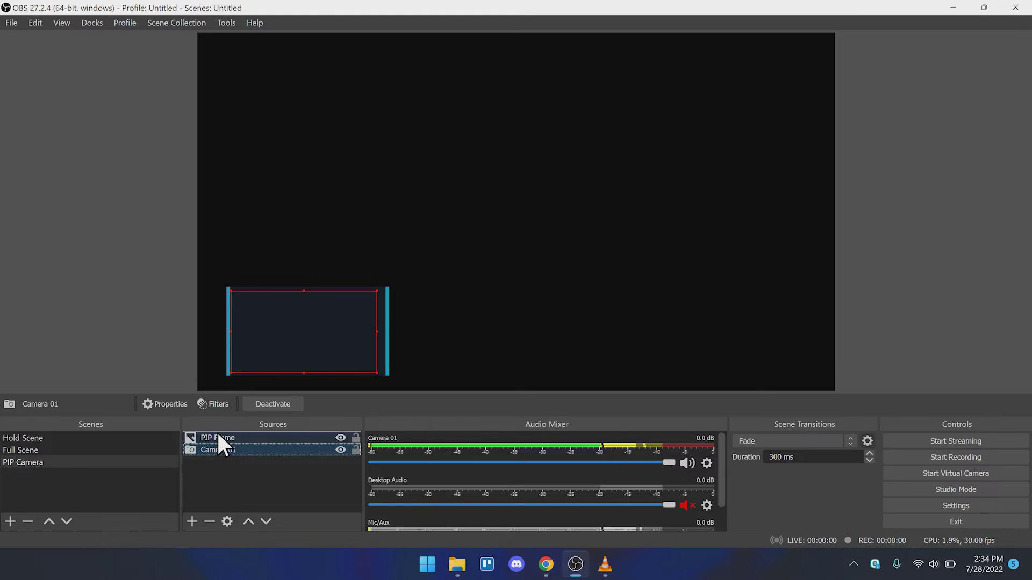
left_click_drag(218, 446, 264, 418)
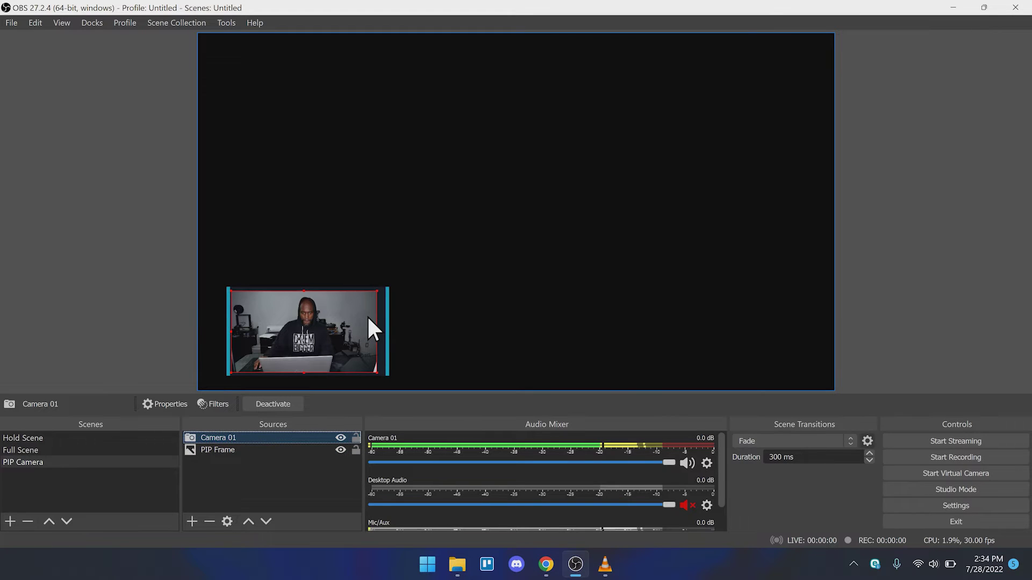
Enlarge and nudge Camera 01 to fill the PIP frame with its blue side borders showing, leaving no source selected.
left_click_drag(377, 291, 385, 289)
left_click_drag(228, 372, 225, 377)
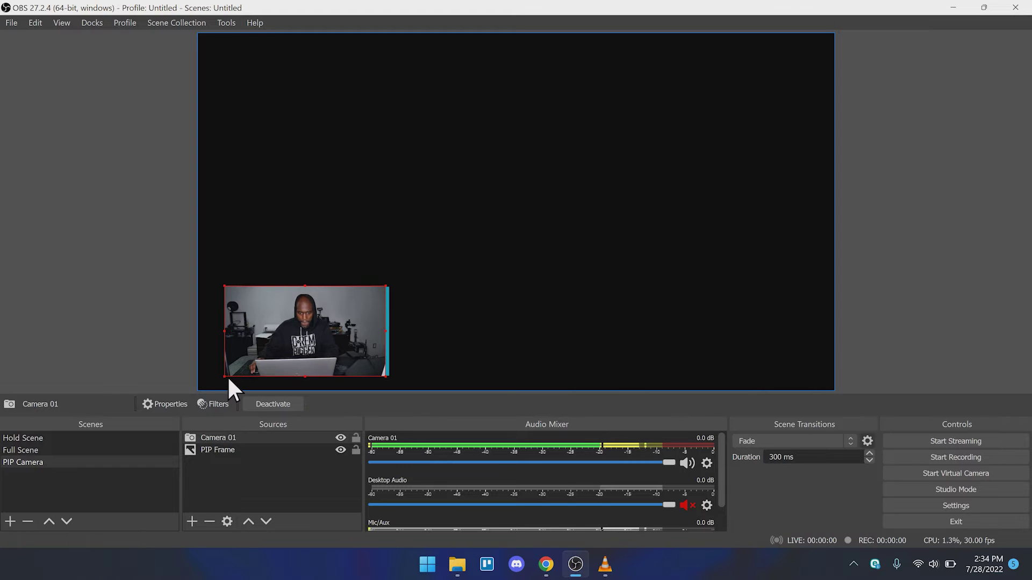
left_click_drag(224, 376, 227, 373)
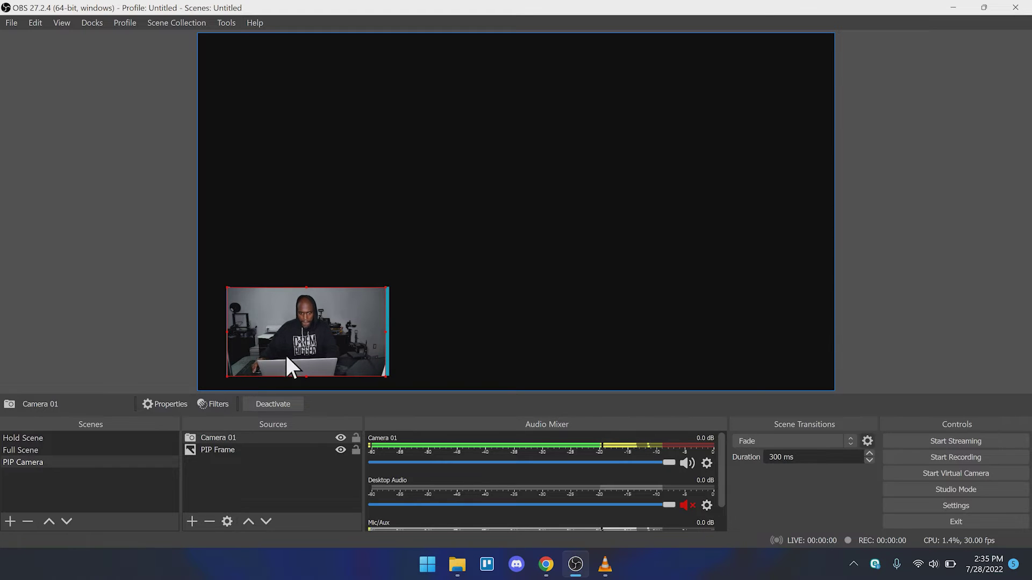
left_click_drag(301, 352, 304, 354)
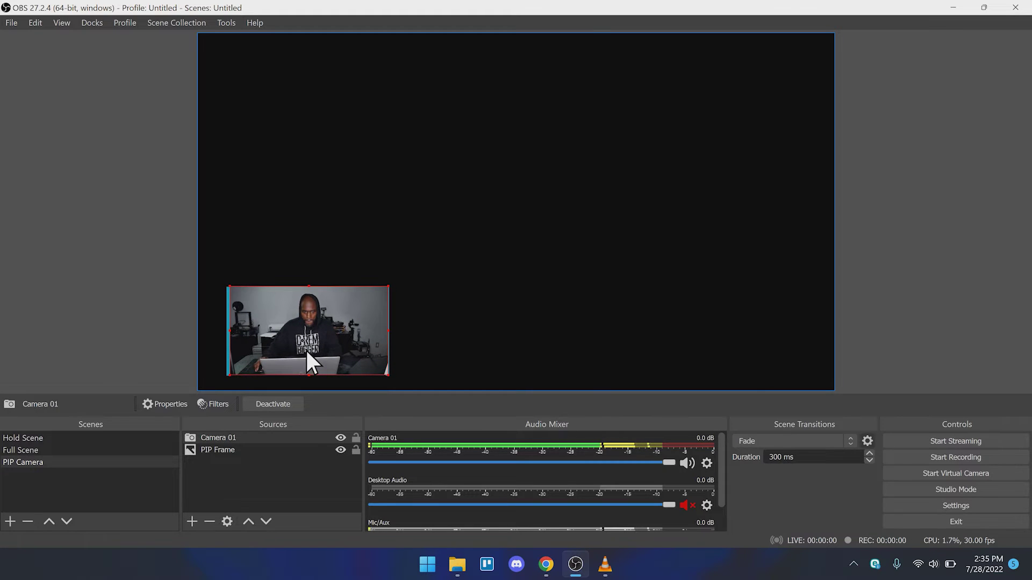
left_click_drag(306, 351, 307, 350)
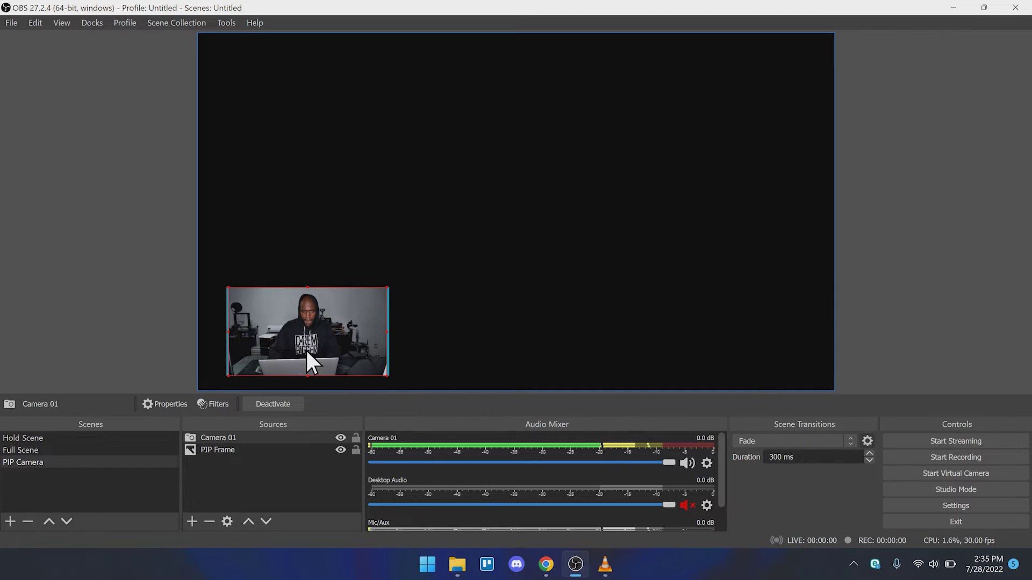
left_click(80, 291)
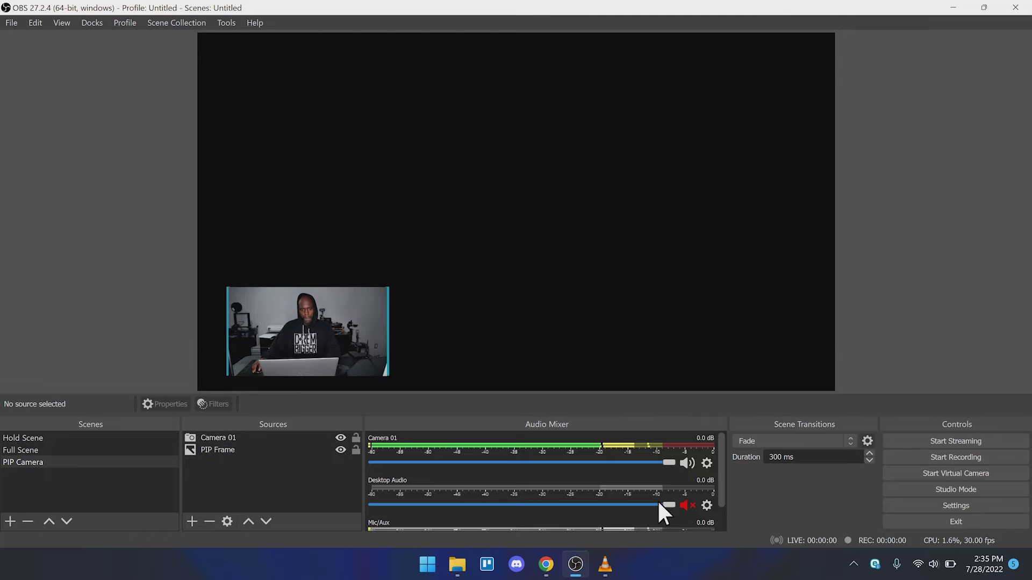
left_click(322, 347)
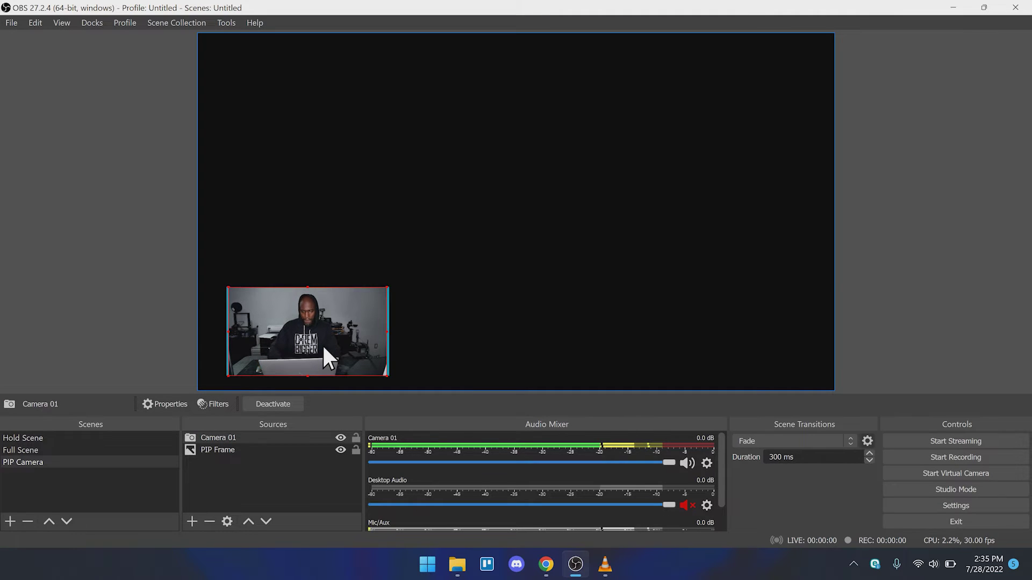
left_click(114, 272)
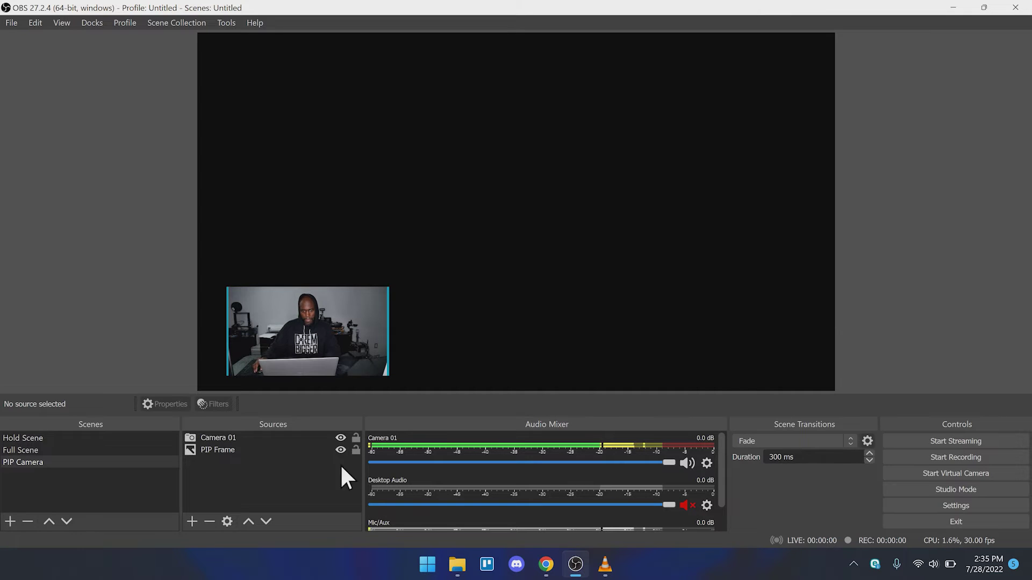
Add a new scene named Presentation Scene and place it between Full Scene and PIP Camera in the scene order.
left_click(70, 450)
left_click(66, 449)
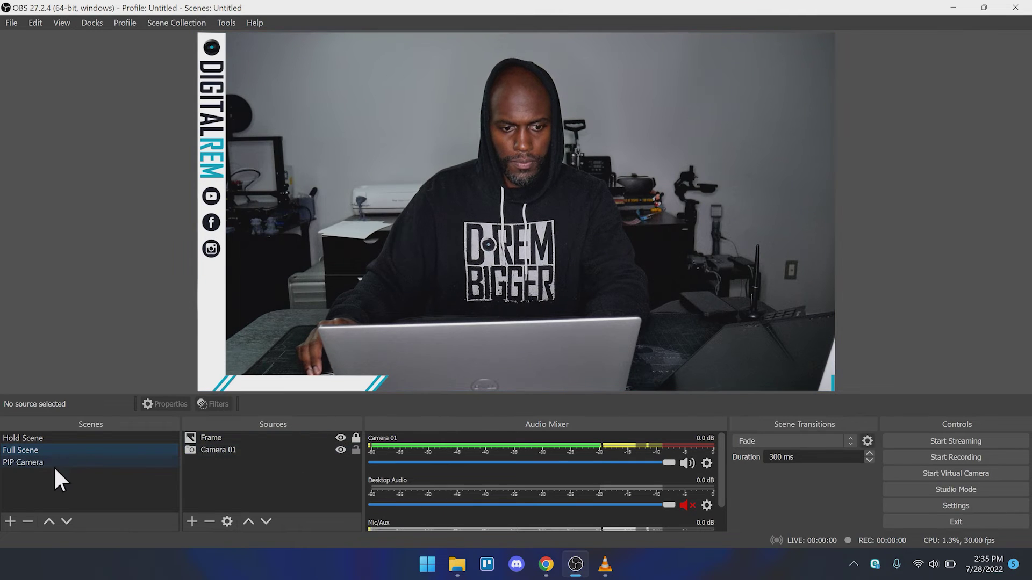
left_click(12, 524)
type("Prese")
key("BackSpace")
key("BackSpace")
key("BackSpace")
key("BackSpace")
key("BackSpace")
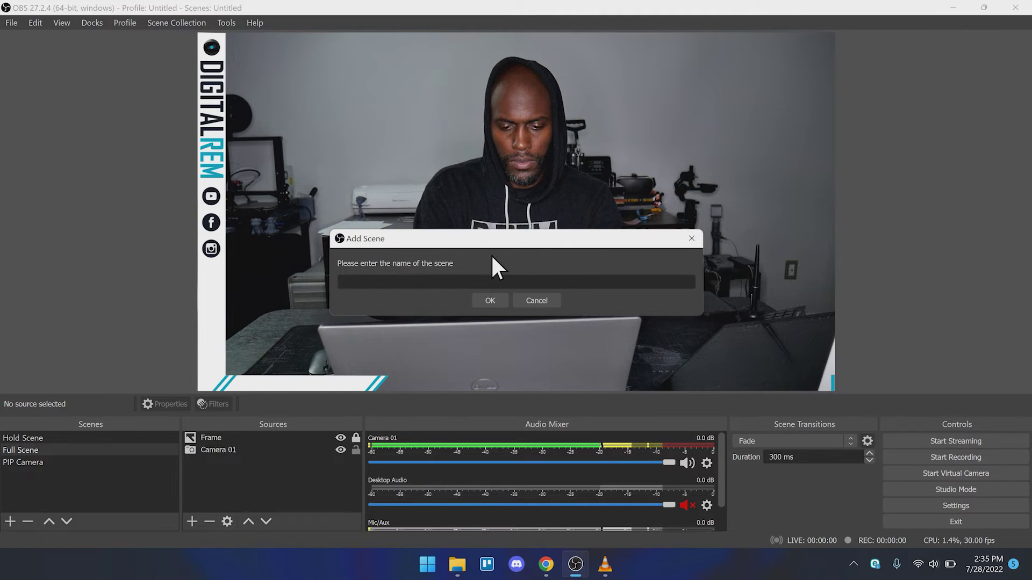
type("Pr")
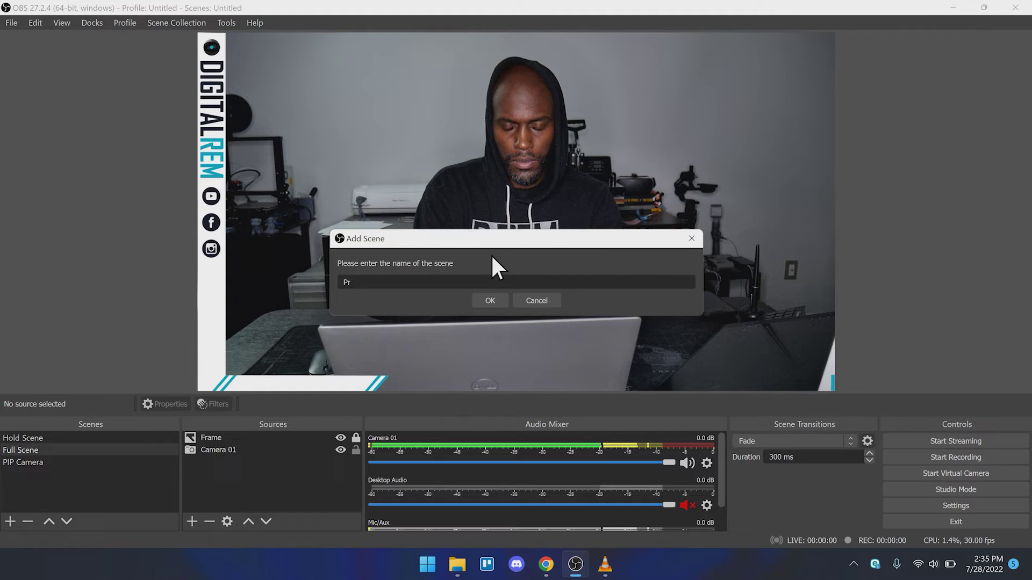
type("esentation SC")
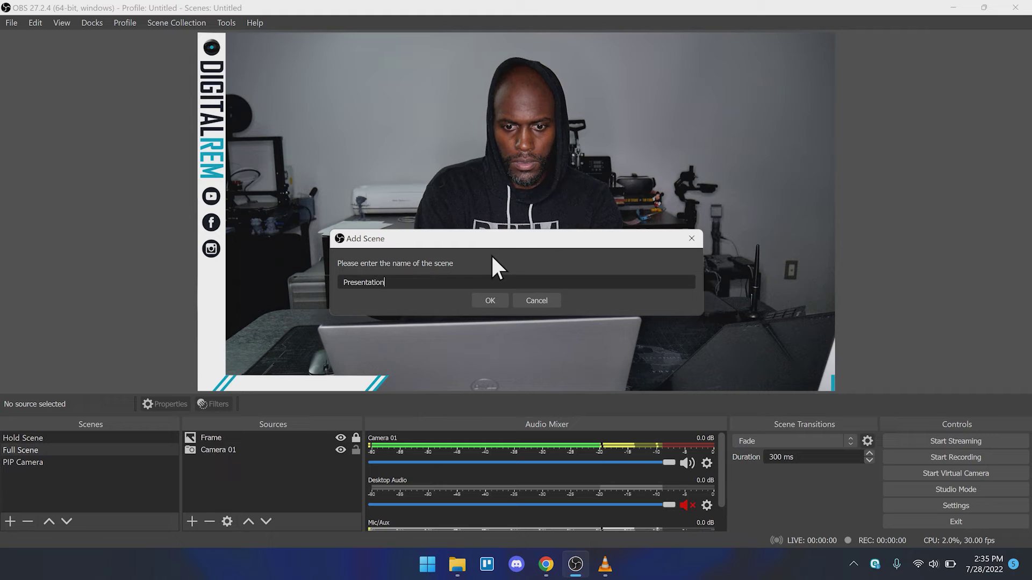
key("BackSpace")
type("cene")
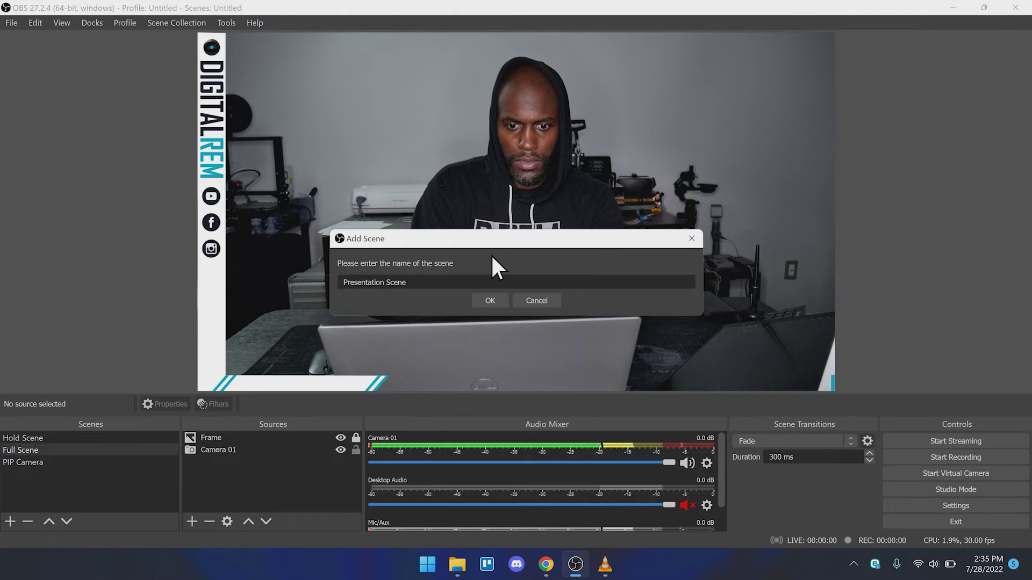
key("Return")
left_click_drag(34, 476, 31, 456)
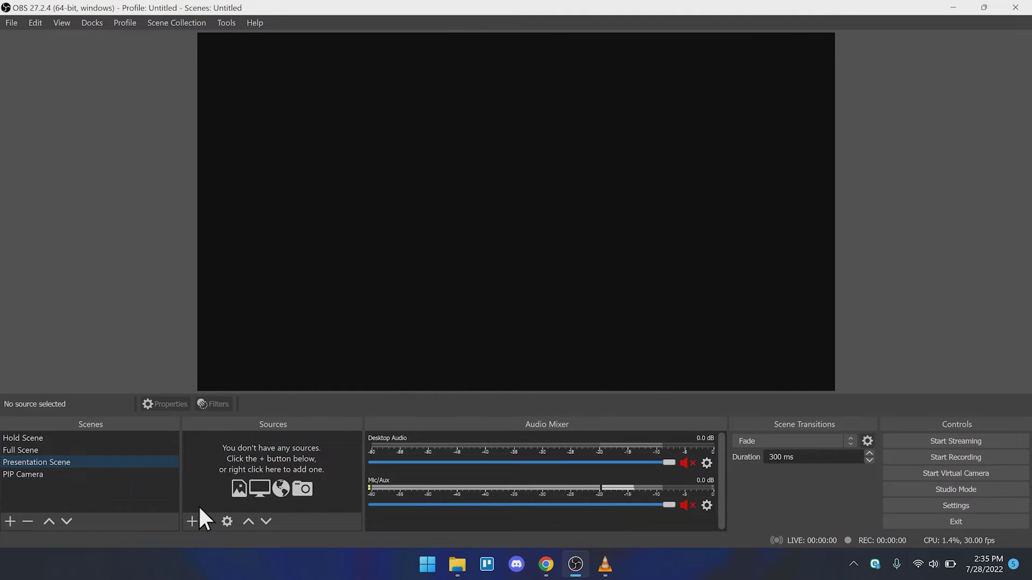
Add the existing PIP Camera scene as a source in Presentation Scene.
left_click(192, 521)
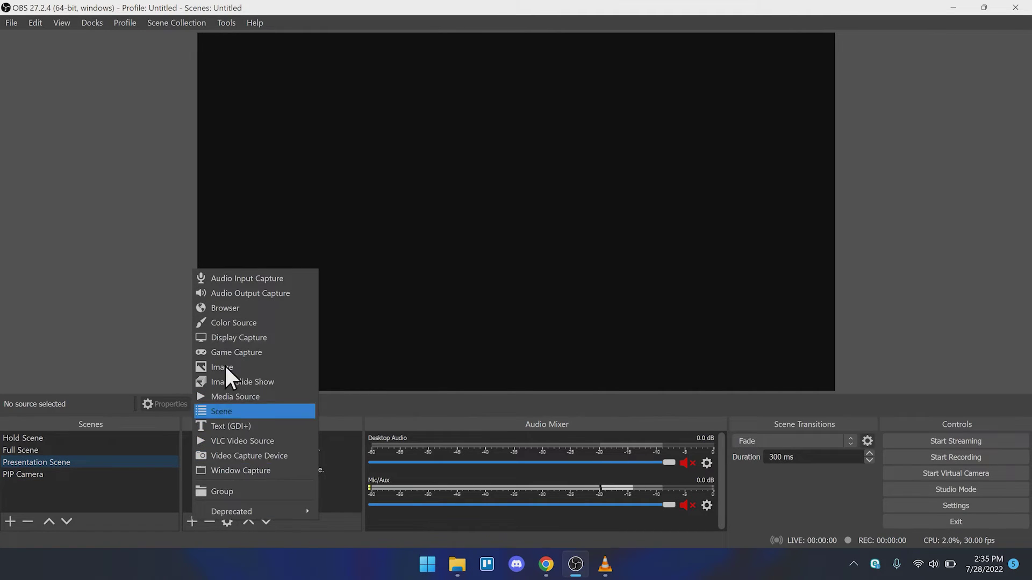
left_click(213, 411)
left_click(446, 266)
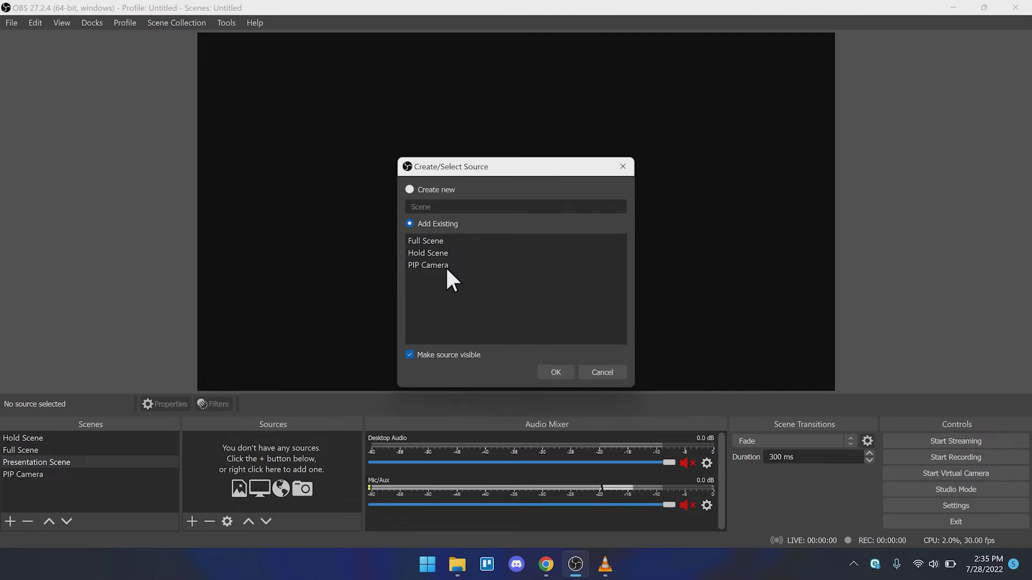
left_click(556, 373)
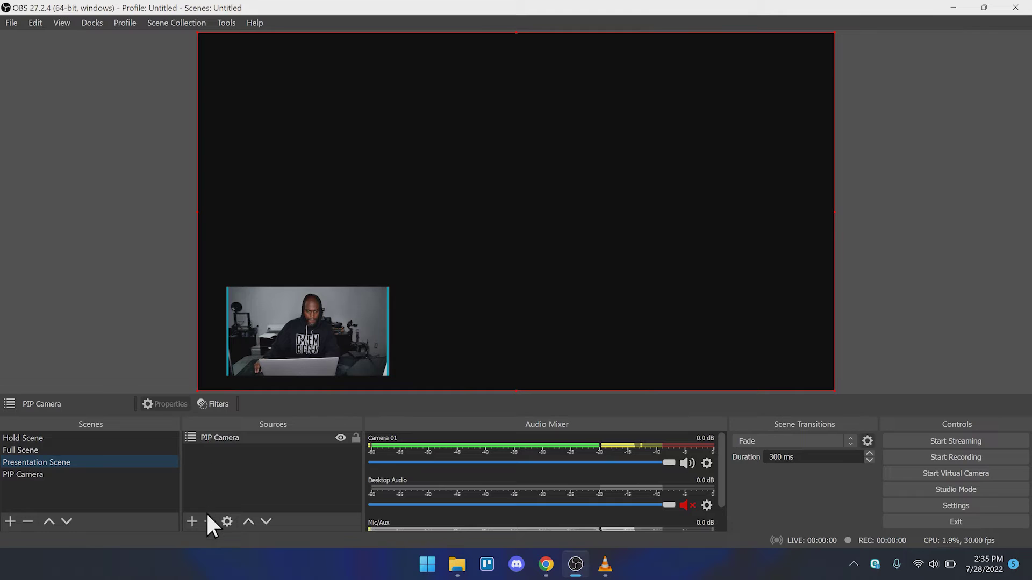
Add the existing Frame image as a source in Presentation Scene, above the PIP Camera source.
left_click(192, 520)
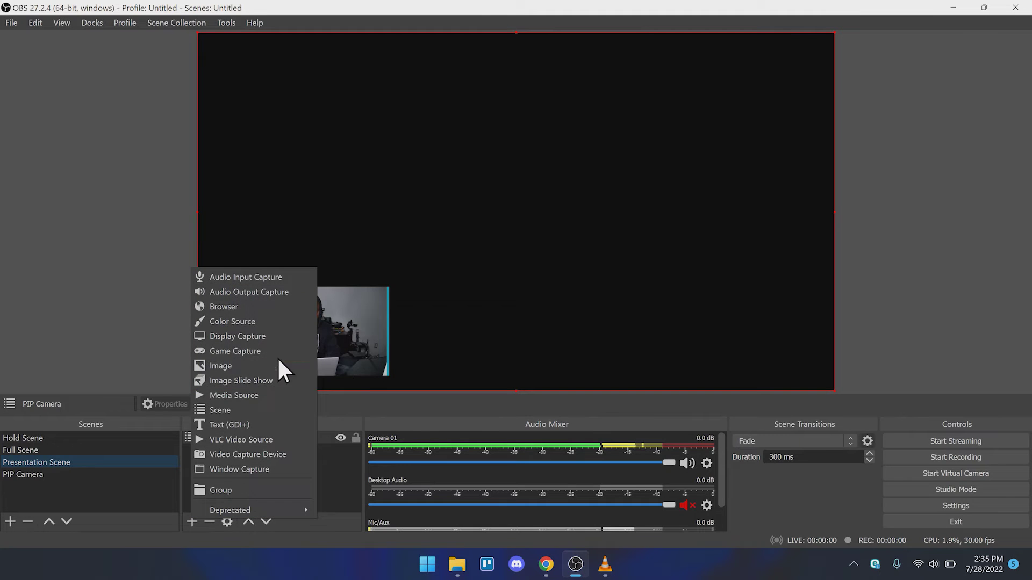
left_click(242, 368)
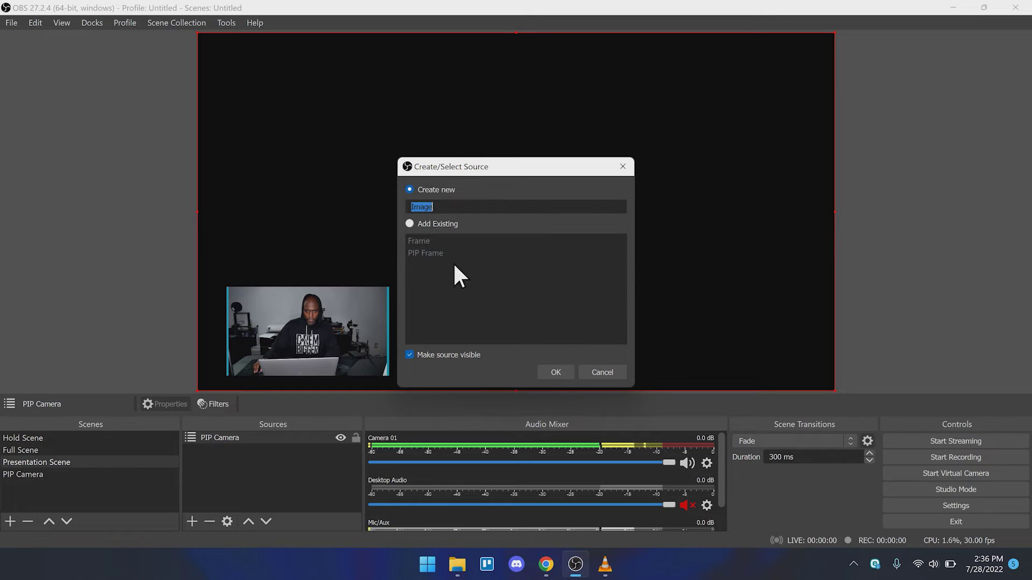
left_click(409, 224)
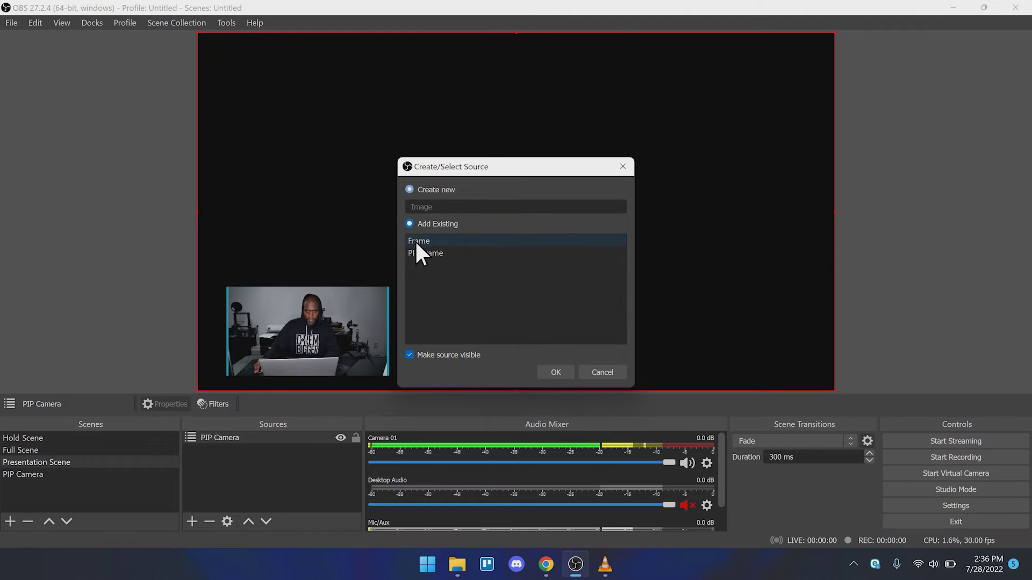
left_click(565, 373)
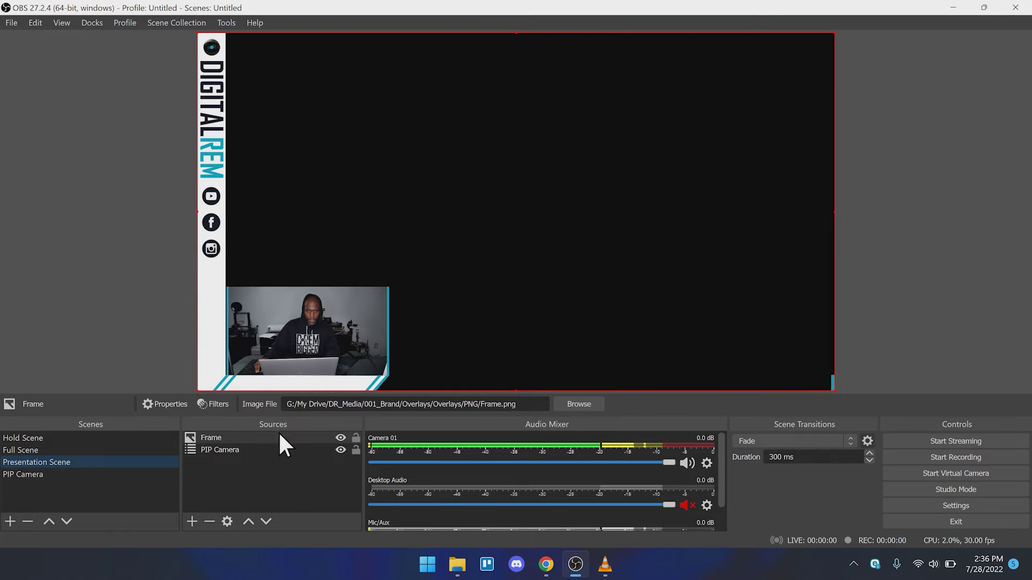
Add a Display Capture source named Desktop 01 to Presentation Scene for Display 1, and place it beneath PIP Camera.
left_click(276, 449)
left_click(192, 521)
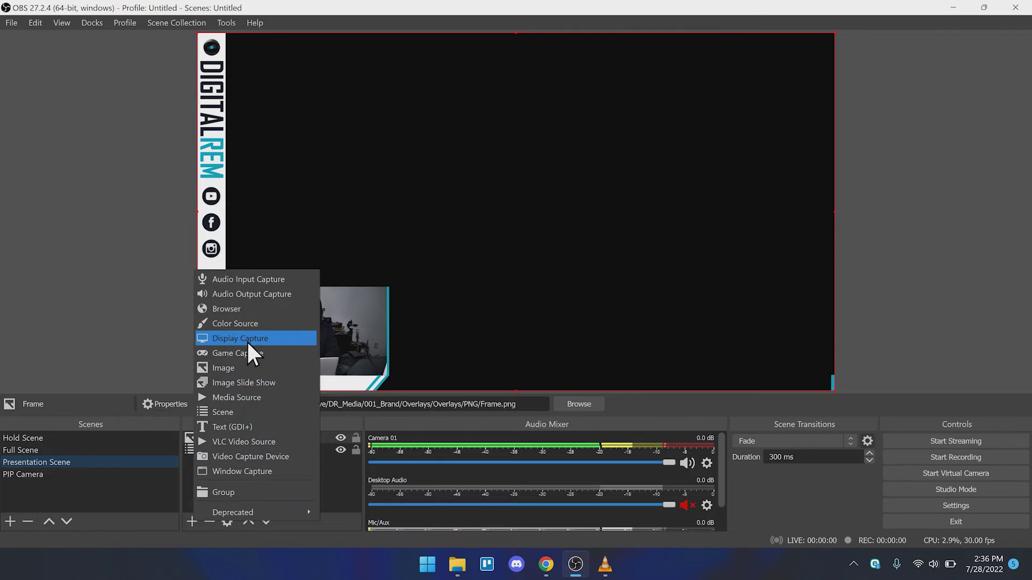
left_click(268, 337)
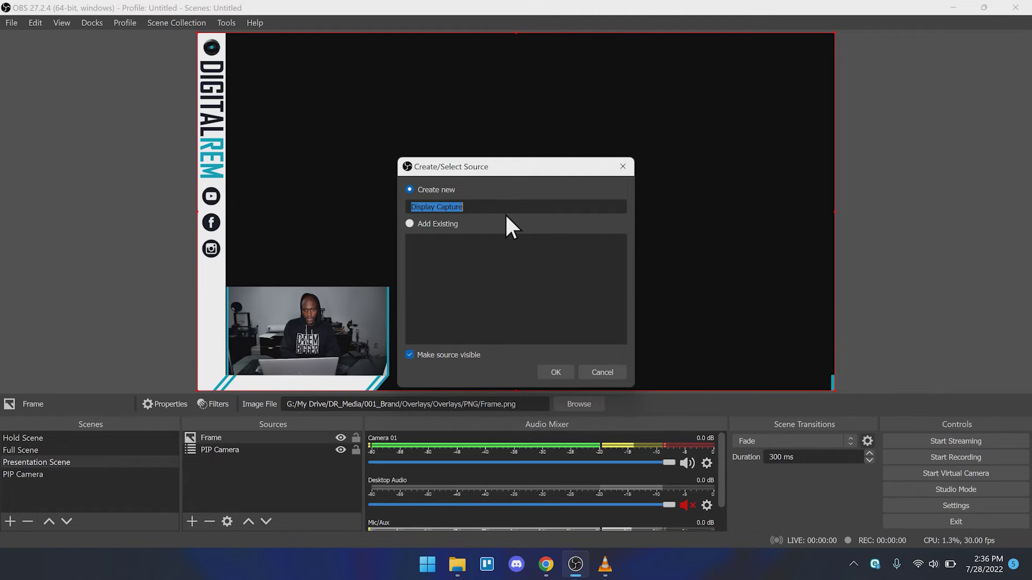
type("Des")
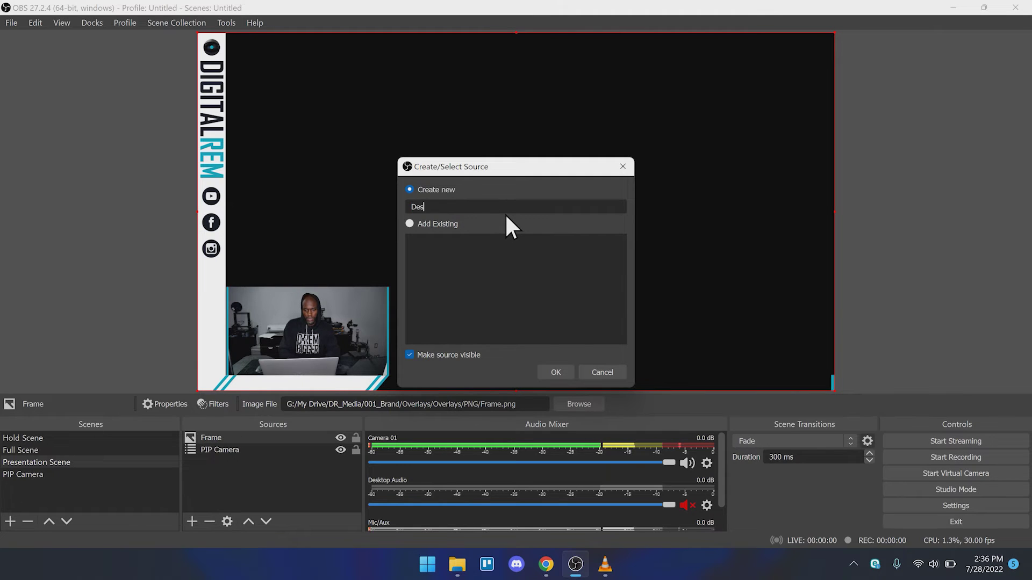
type("ktop 01")
key("Return")
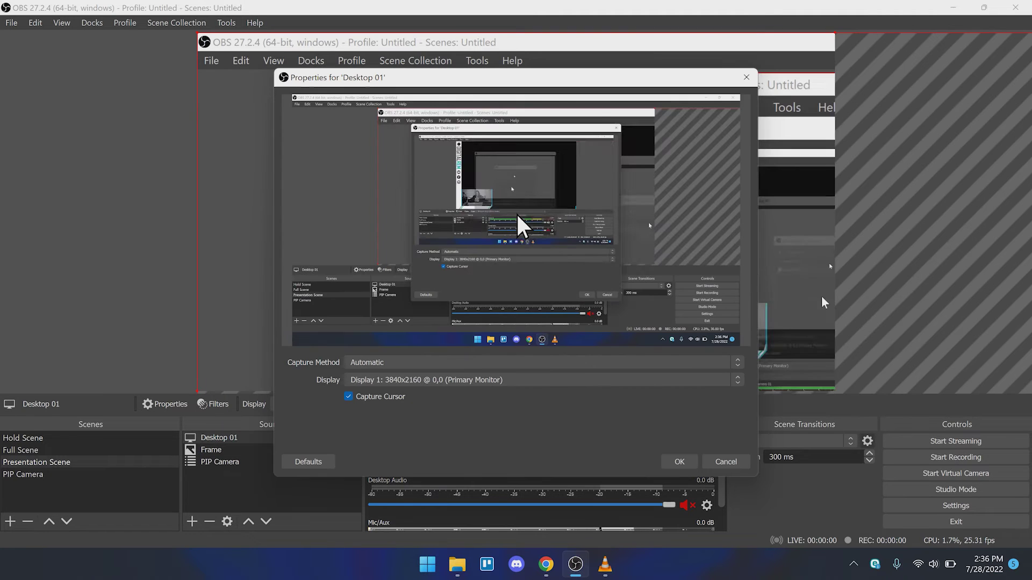
left_click(691, 460)
left_click_drag(211, 436, 207, 464)
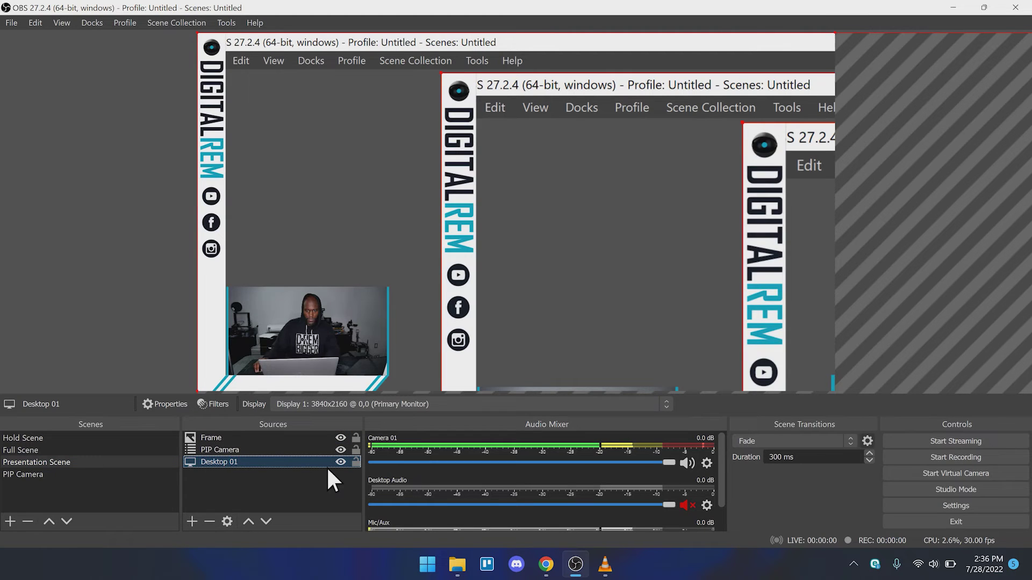
Fit the Desktop 01 capture to the screen and hide it.
right_click(318, 134)
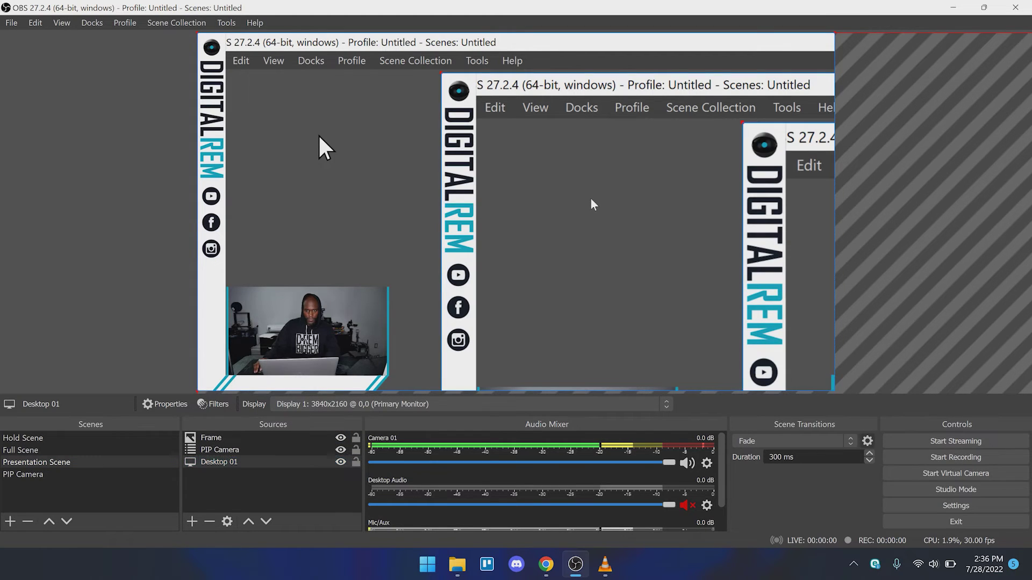
mouse_move(397, 276)
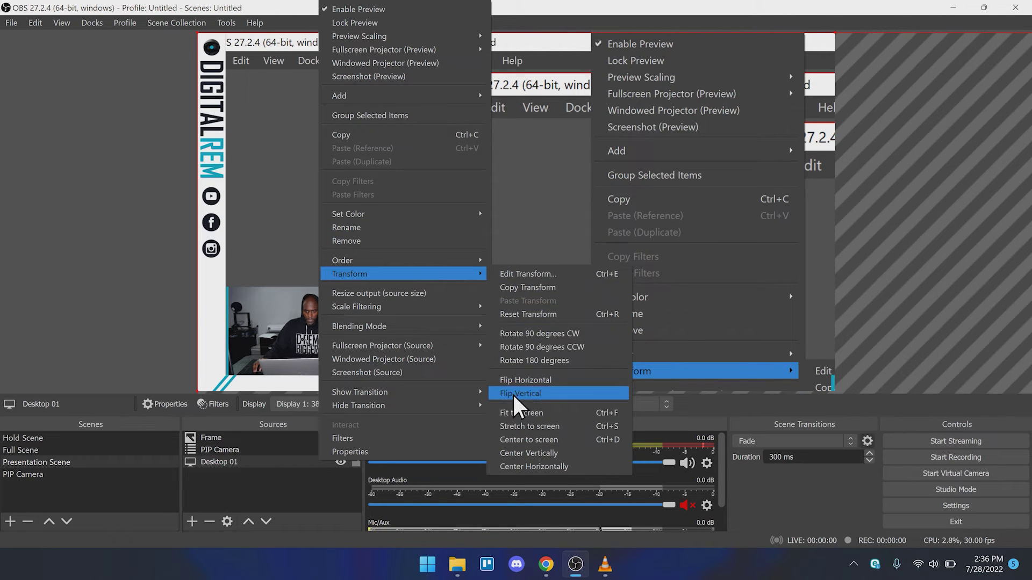
left_click(508, 410)
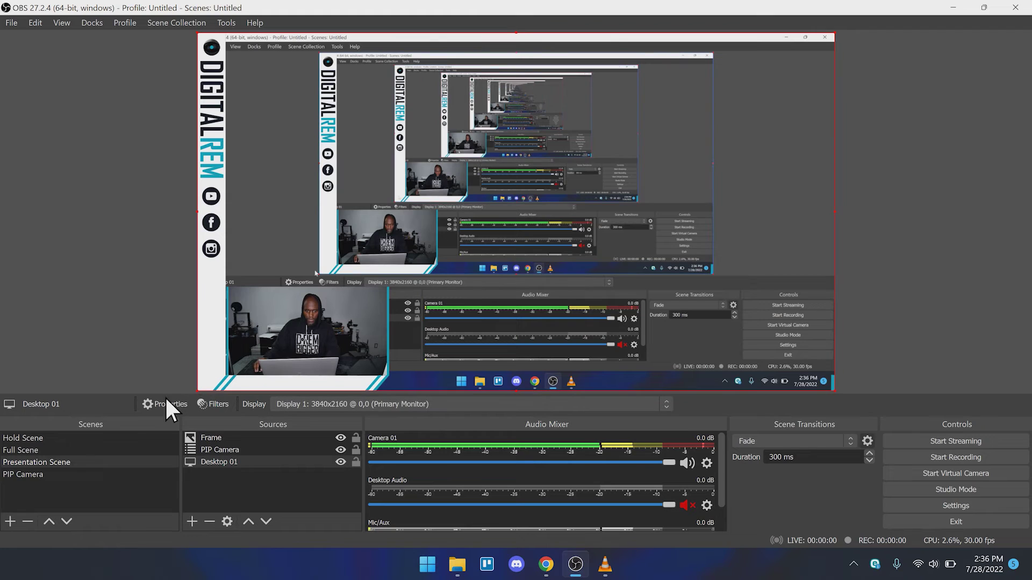
left_click(341, 462)
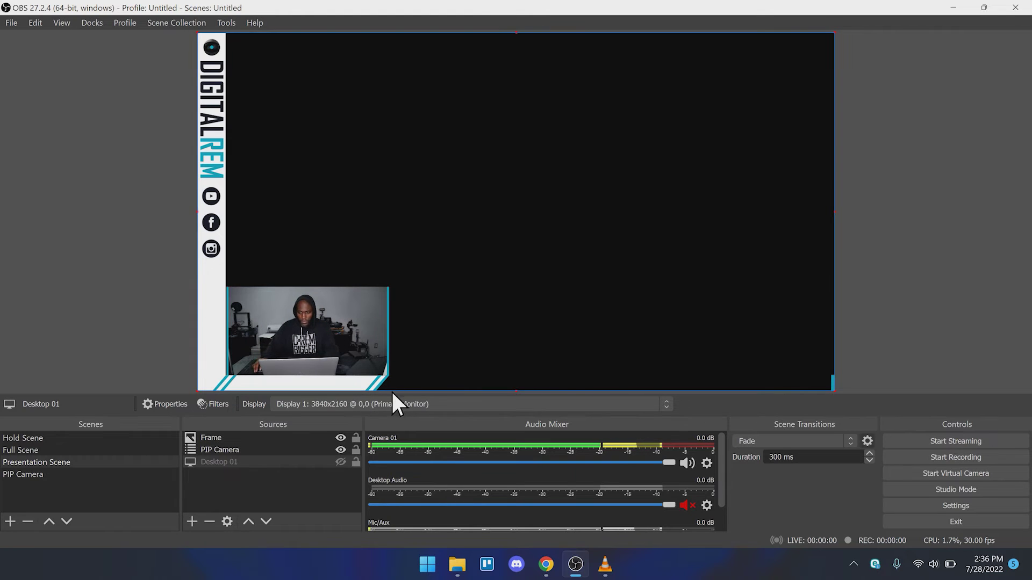
Switch among Hold Scene, Full Scene and Presentation Scene to view the Fade transition between them, ending on Presentation Scene.
left_click(66, 439)
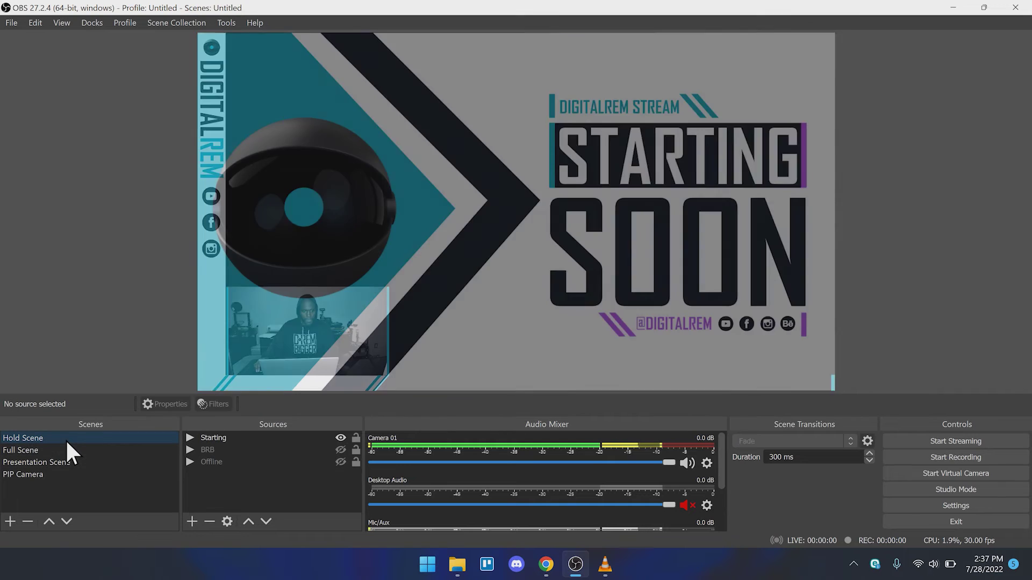
left_click(62, 449)
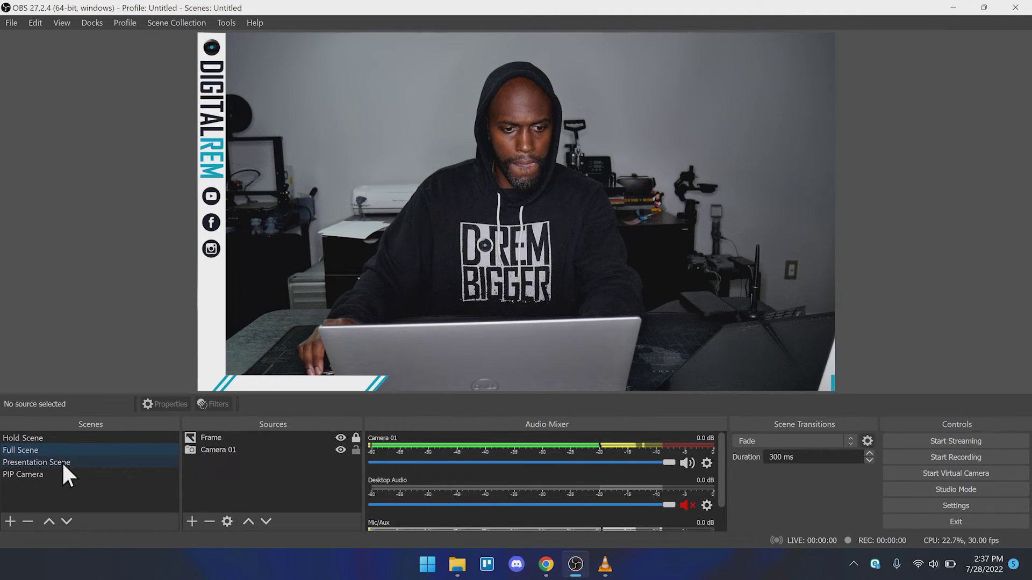
left_click(62, 462)
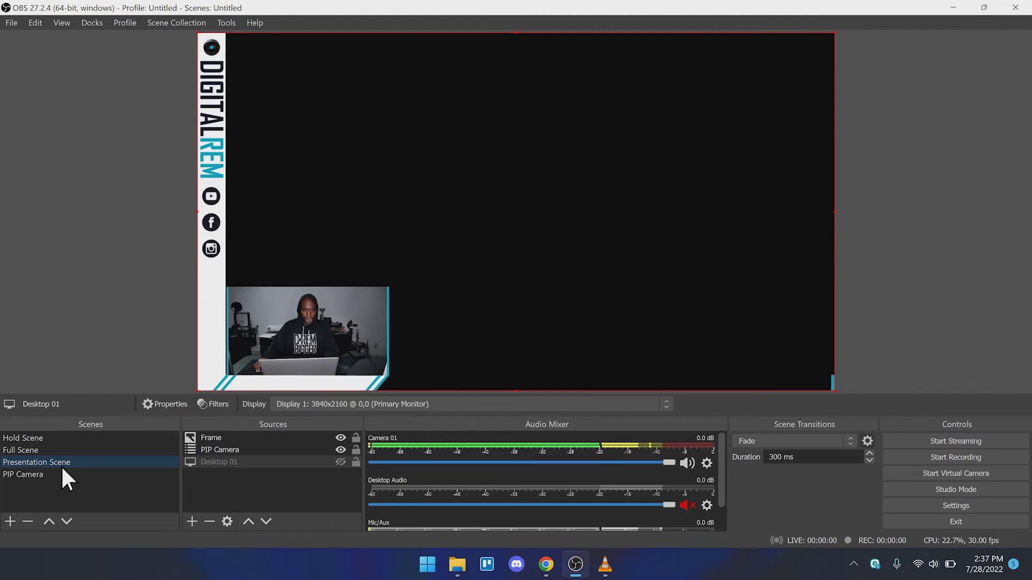
left_click(61, 441)
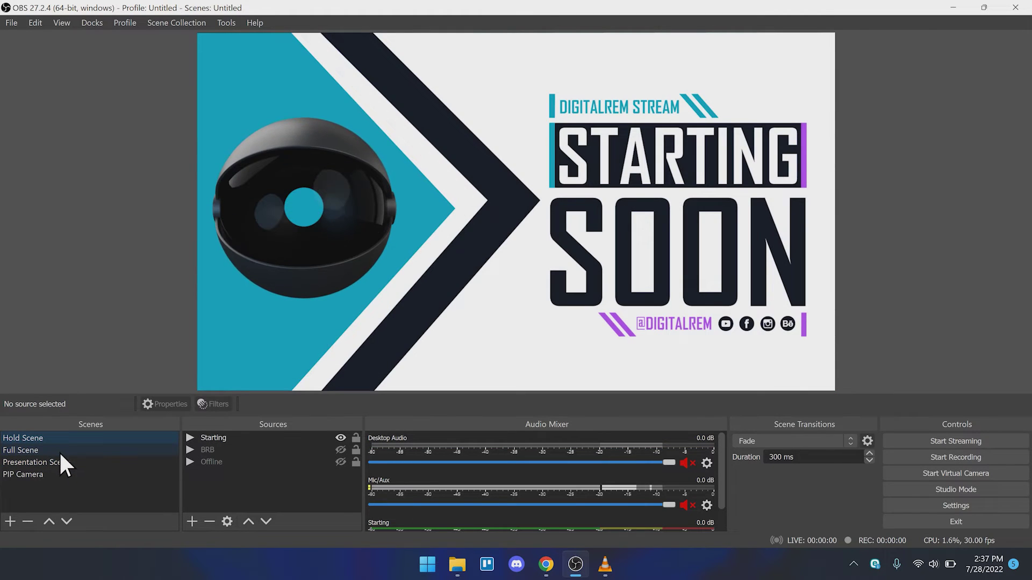
left_click(59, 451)
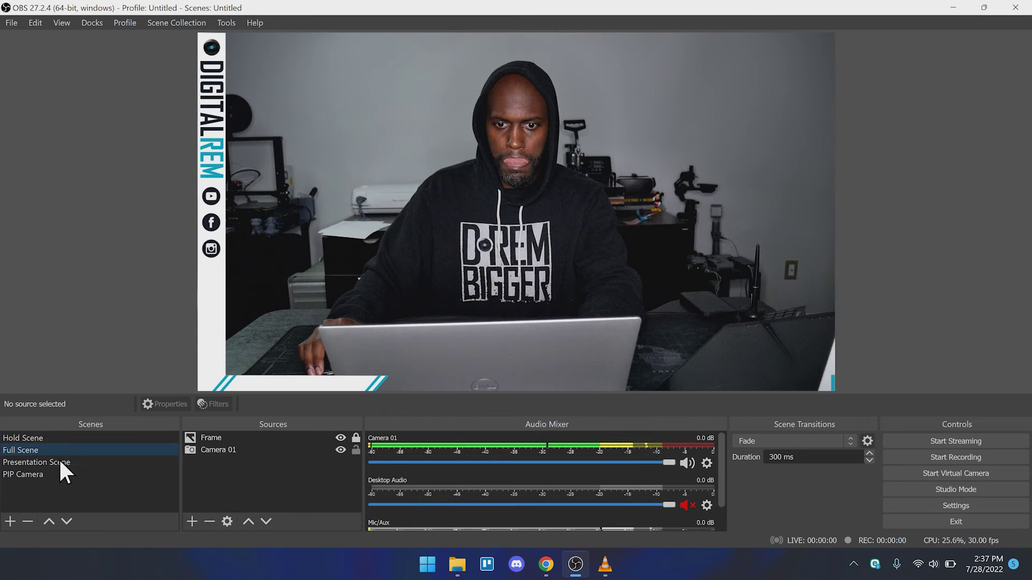
left_click(53, 463)
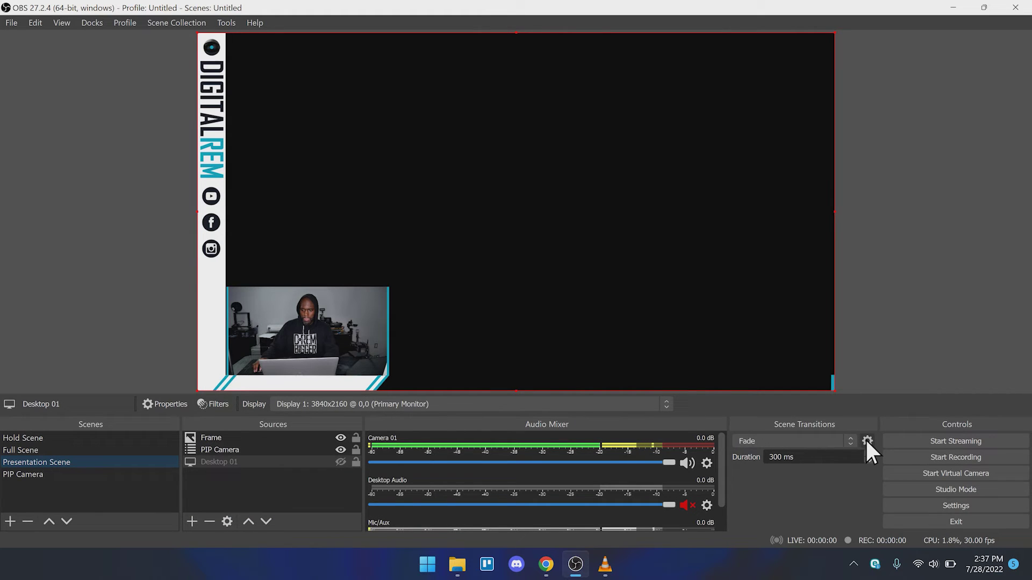
left_click(838, 442)
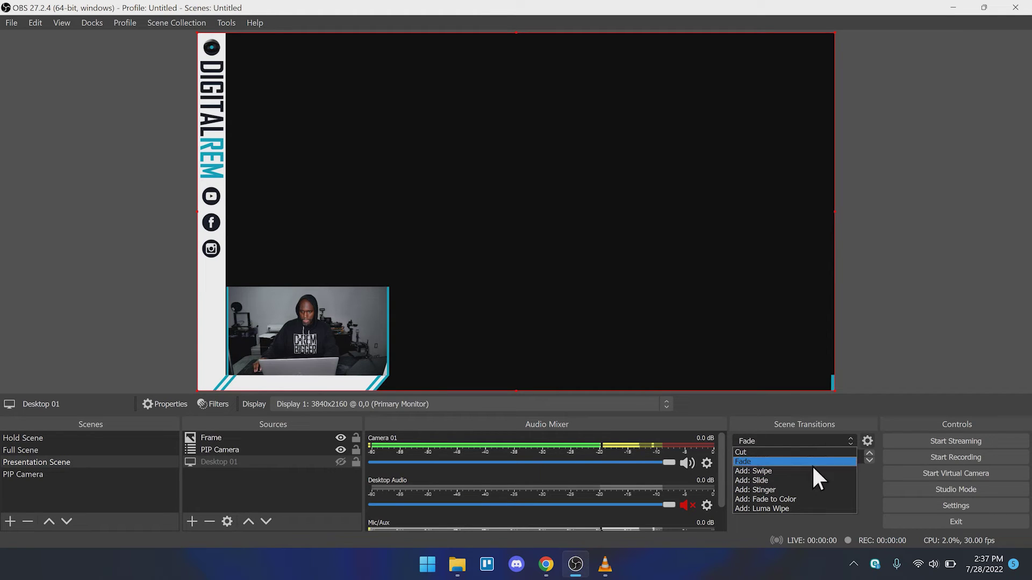
left_click(777, 480)
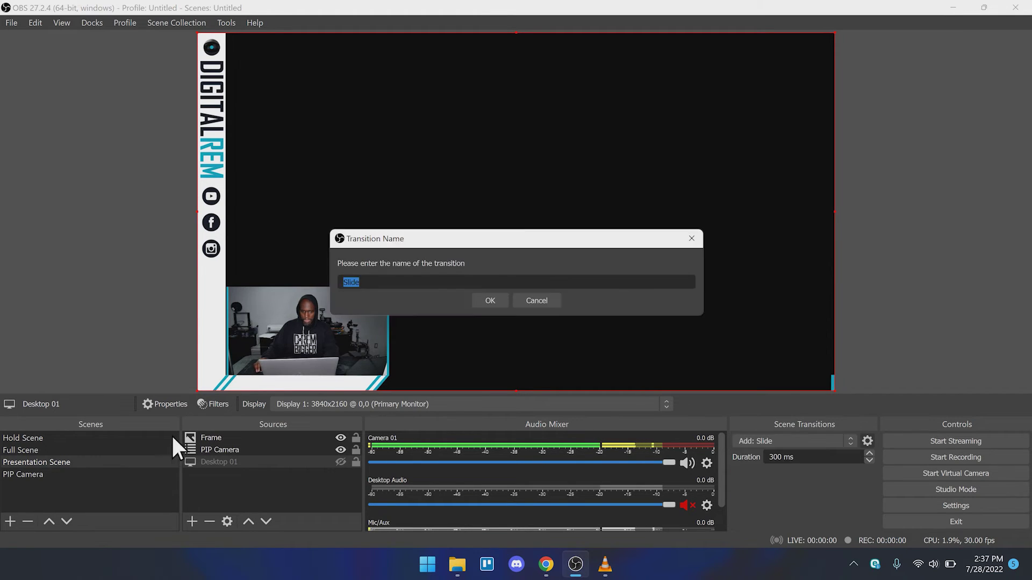
left_click(543, 300)
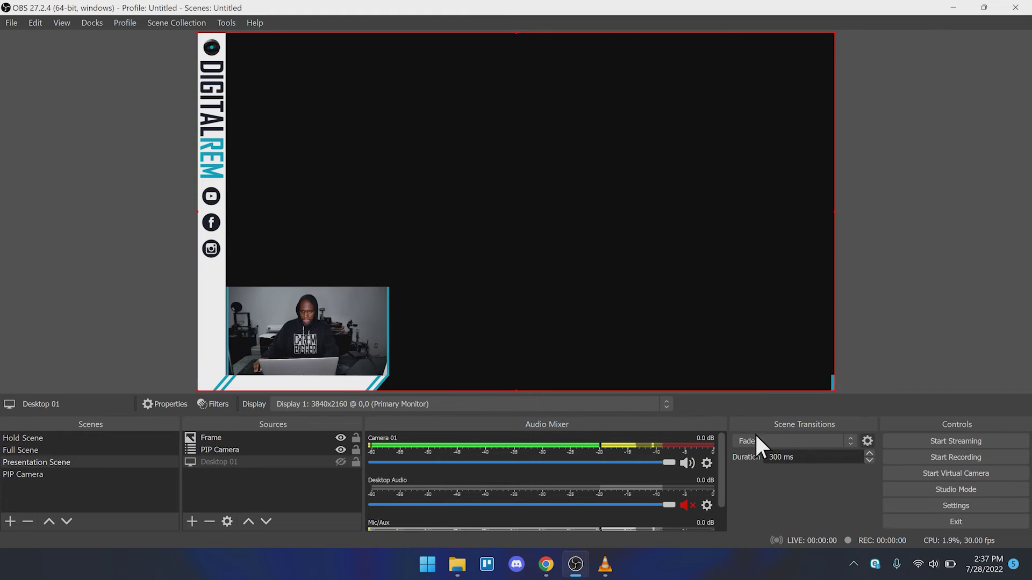
Set the scene transition to Cut and try it by switching through Hold Scene, Full Scene and Presentation Scene.
left_click(757, 439)
left_click(762, 451)
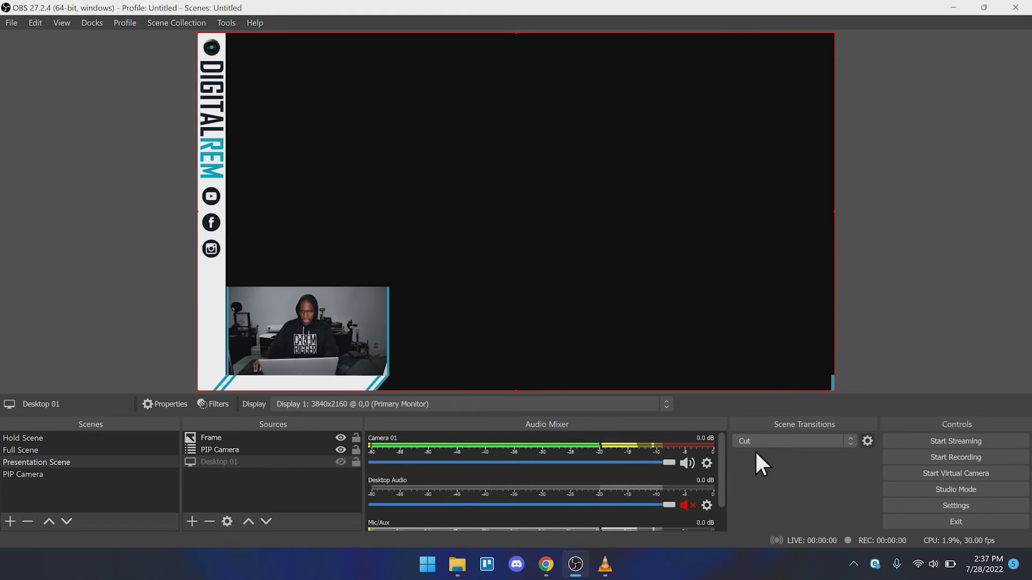
left_click(41, 437)
left_click(41, 449)
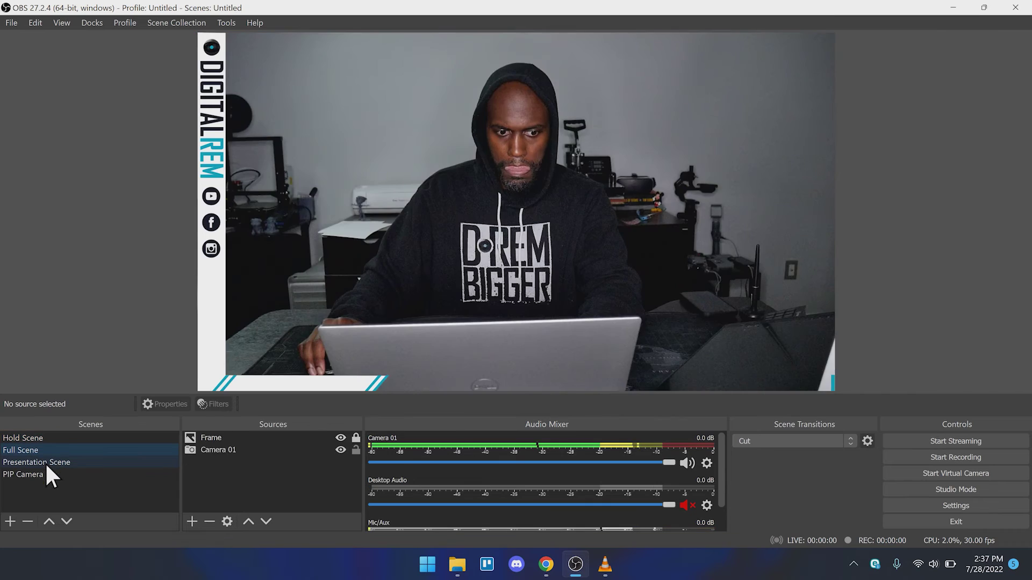
left_click(45, 462)
Add a Swipe scene transition, keeping the name Swipe.
left_click(762, 441)
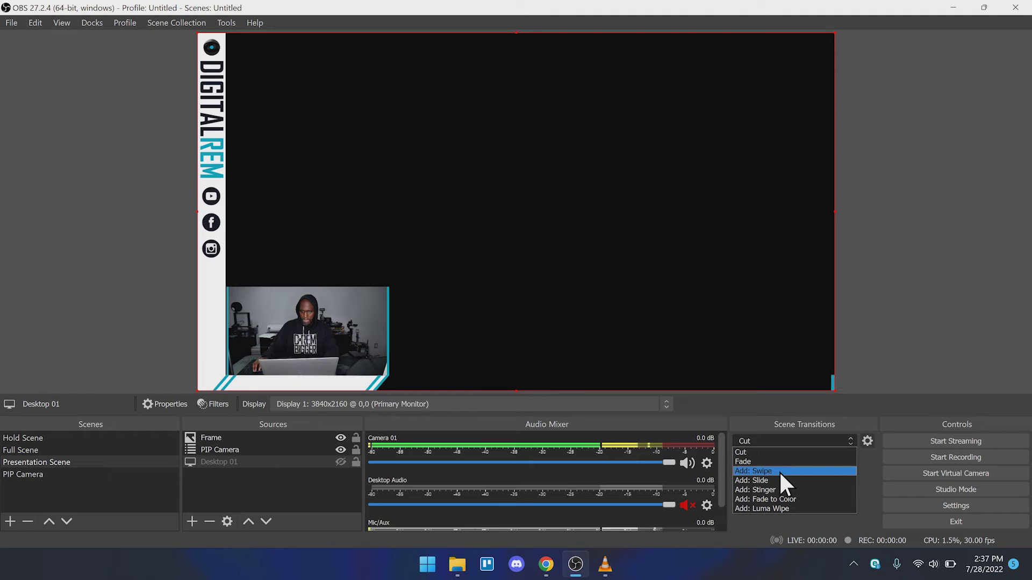
left_click(778, 471)
left_click(489, 302)
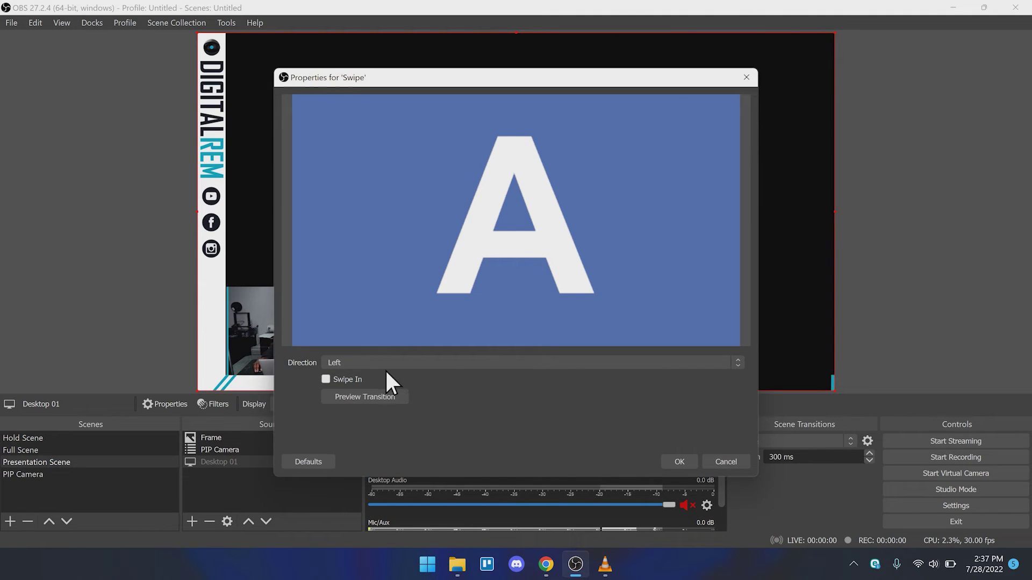
Examine the Swipe transition's Direction and Swipe In options and preview the transition several times, closing its properties without saving.
left_click(326, 379)
left_click(385, 364)
left_click(375, 381)
left_click(382, 365)
left_click(376, 373)
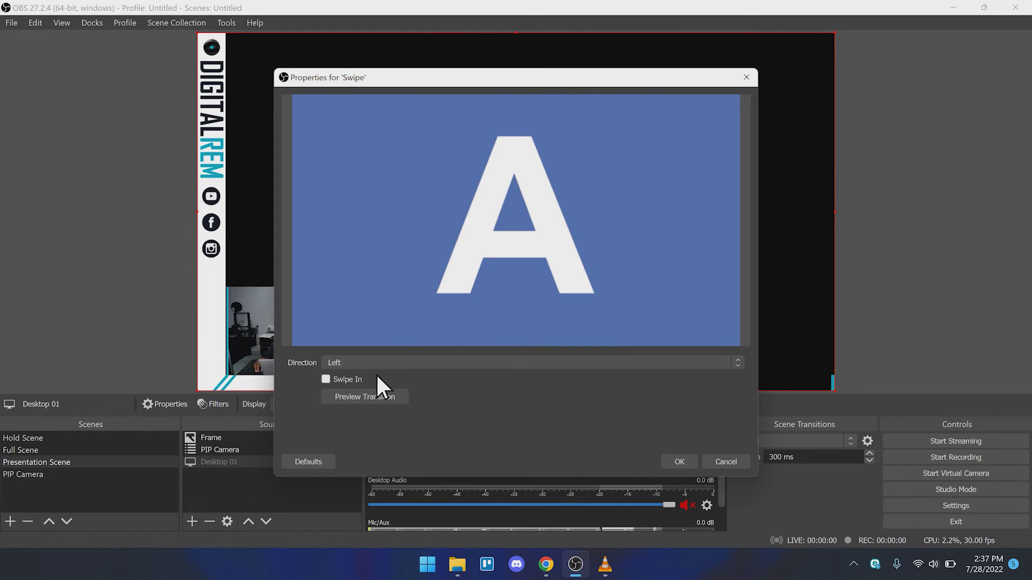
left_click(394, 397)
left_click(394, 398)
left_click(394, 398)
left_click(721, 461)
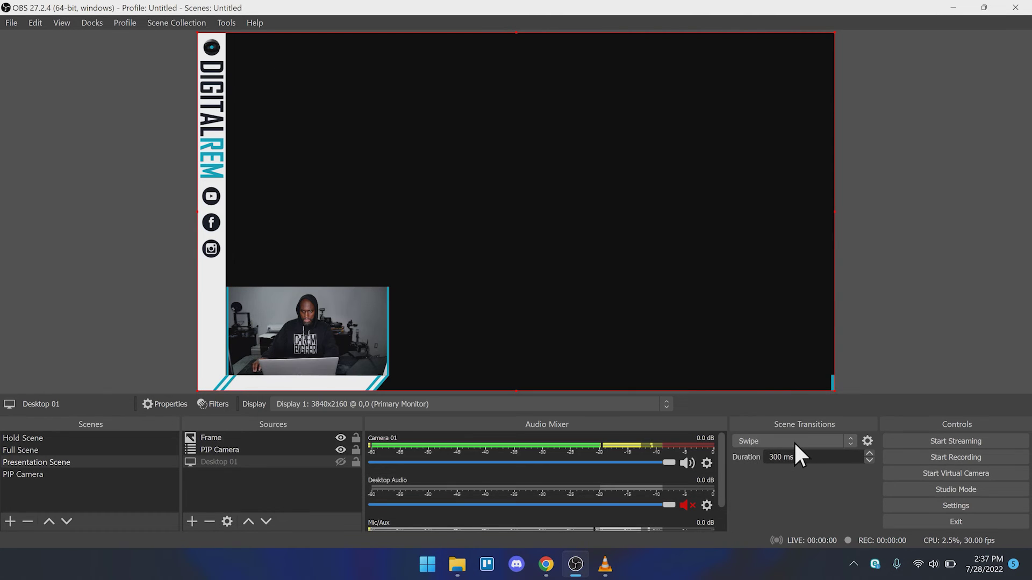
Add a Fade to Color scene transition under its default name, preview it, and close its properties without saving.
left_click(795, 441)
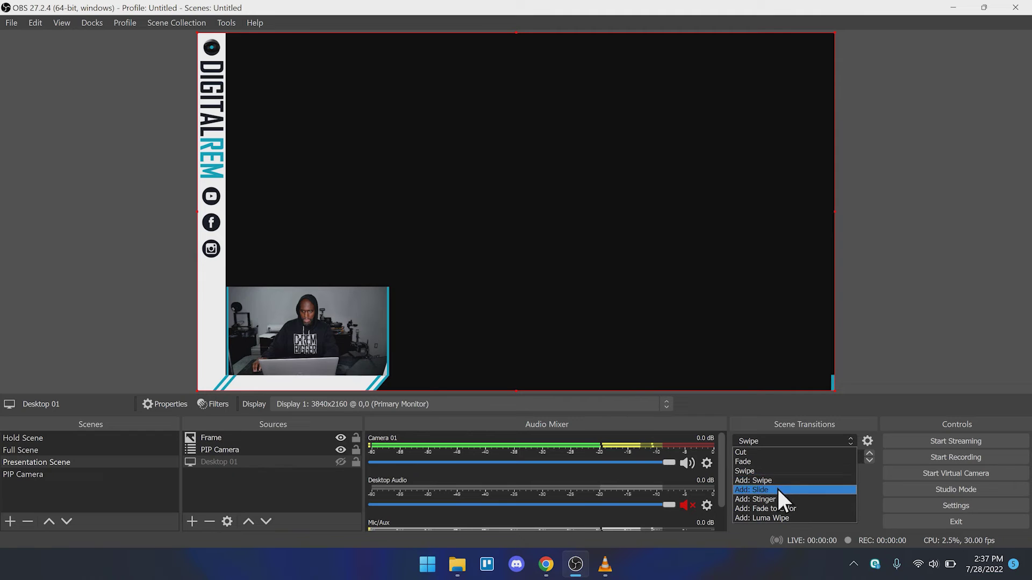
left_click(783, 510)
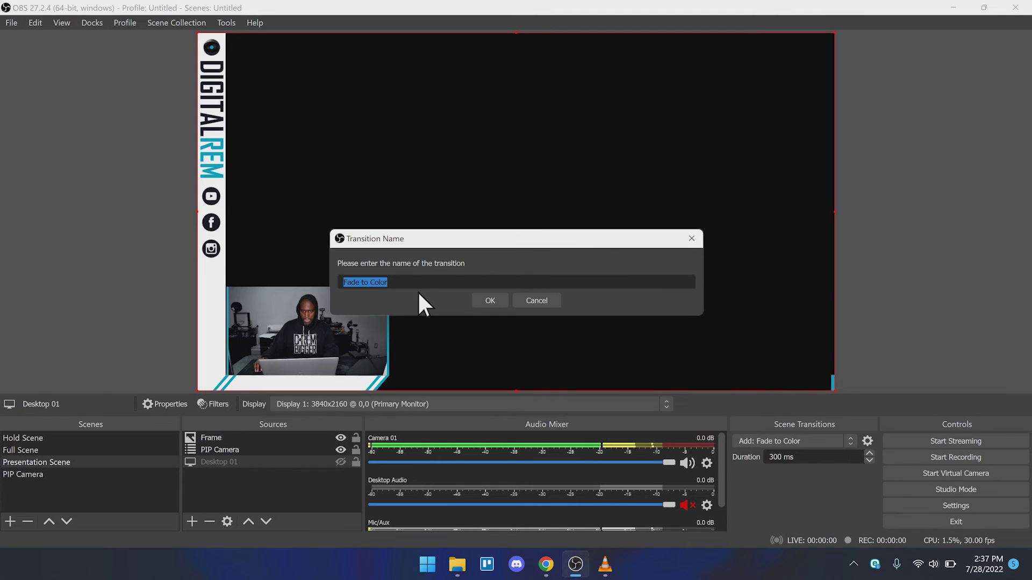
left_click(486, 299)
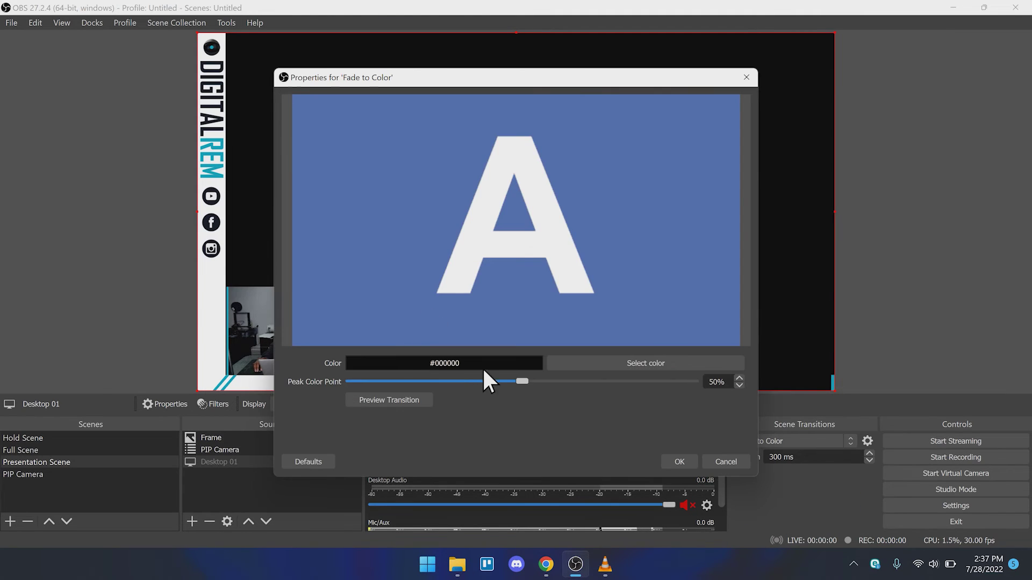
left_click(363, 402)
left_click(363, 402)
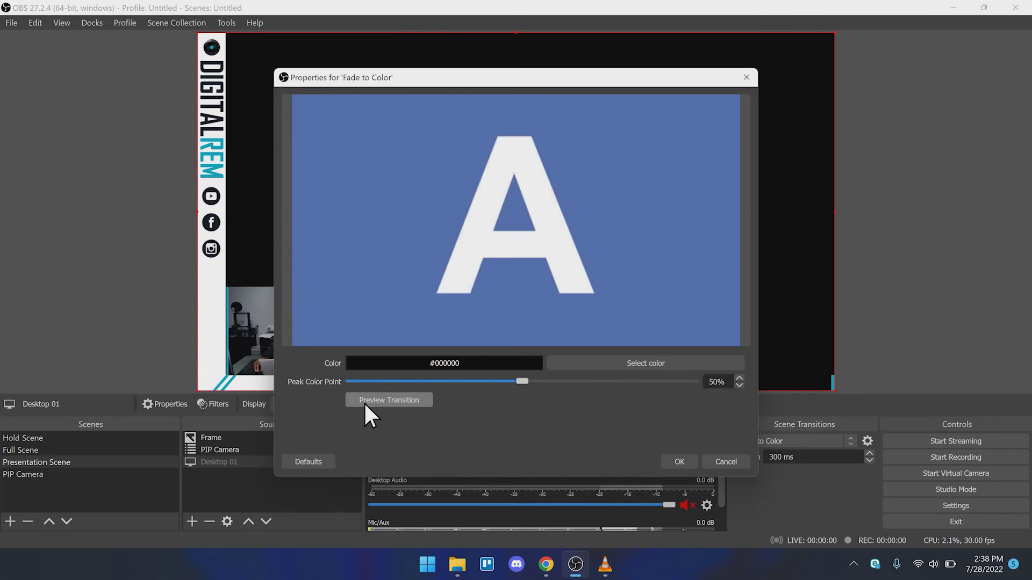
left_click(364, 402)
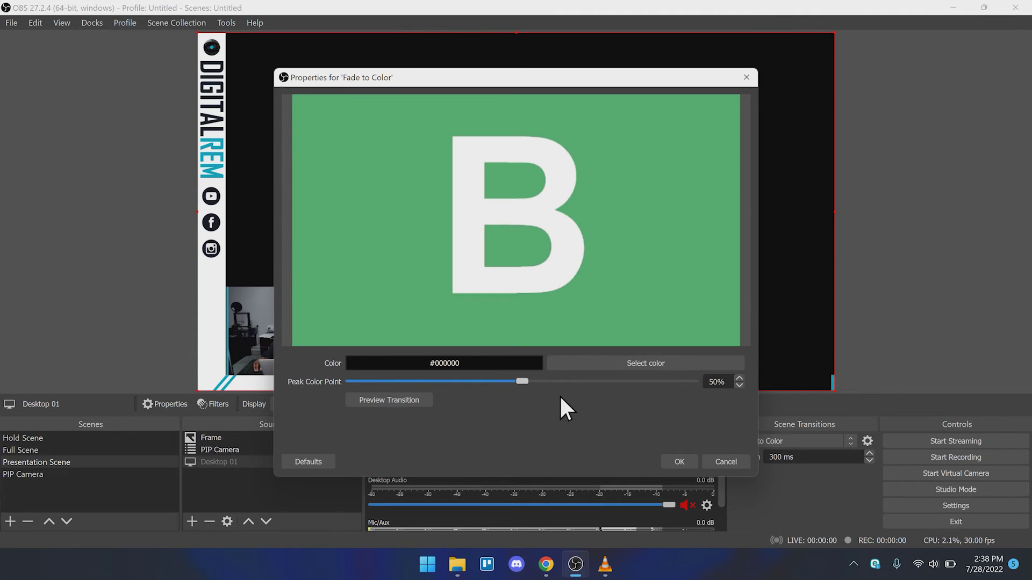
left_click(721, 461)
Add a Stinger scene transition named Transition and load Transition.mov from the Overlays MOV folder as its video file.
left_click(759, 440)
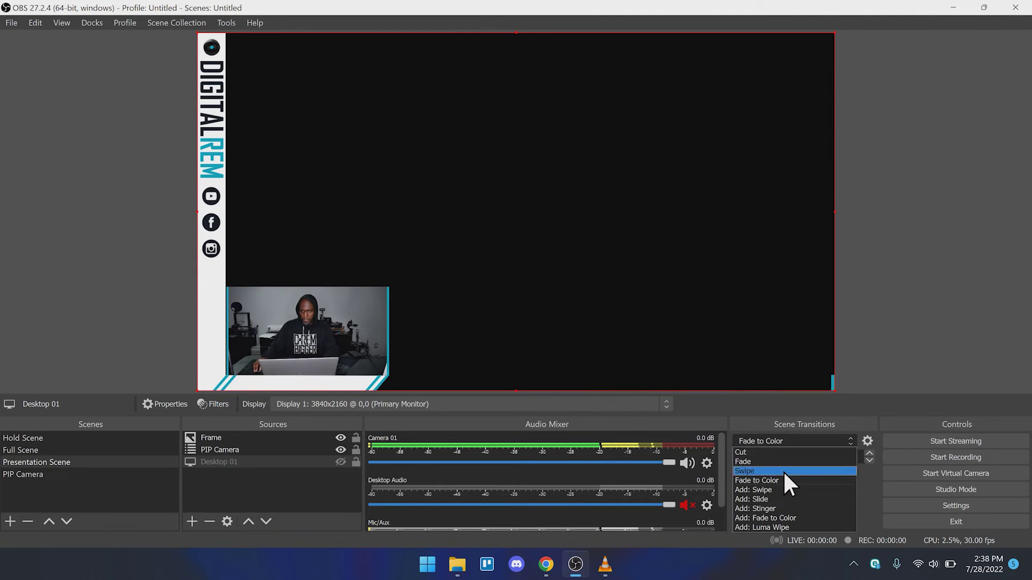
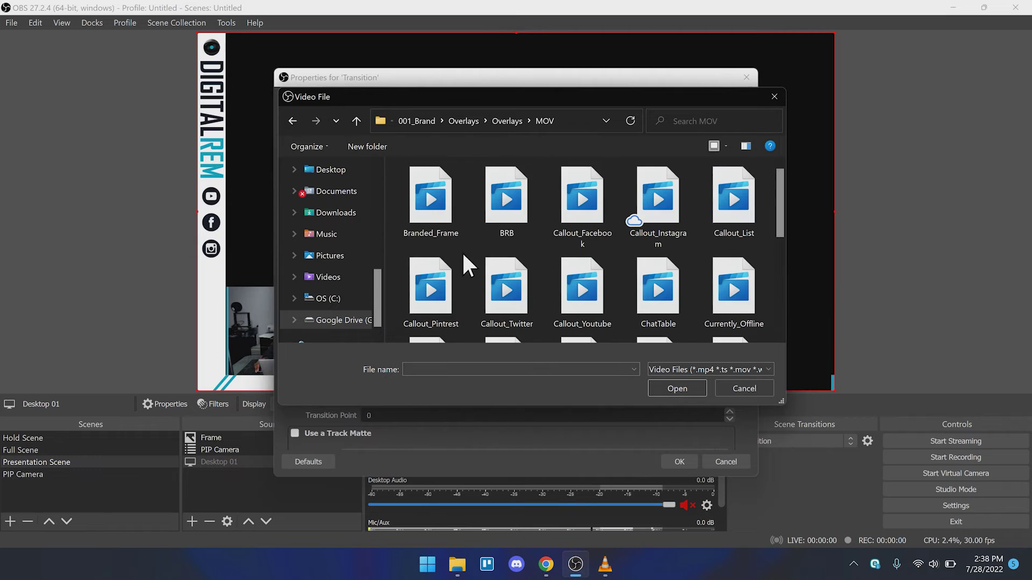
scroll(564, 226, "down", 1)
scroll(566, 233, "down", 1)
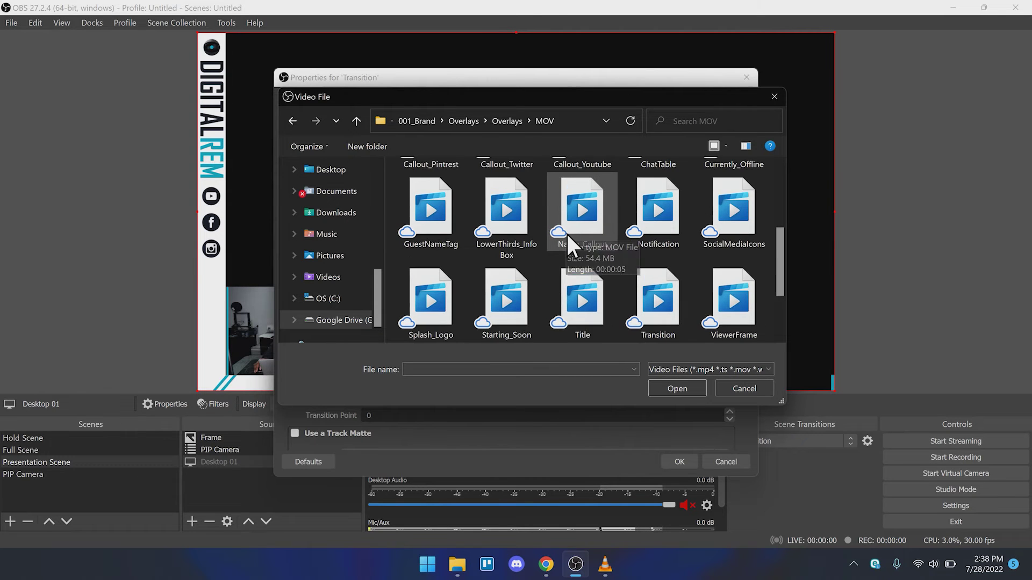
left_click(635, 281)
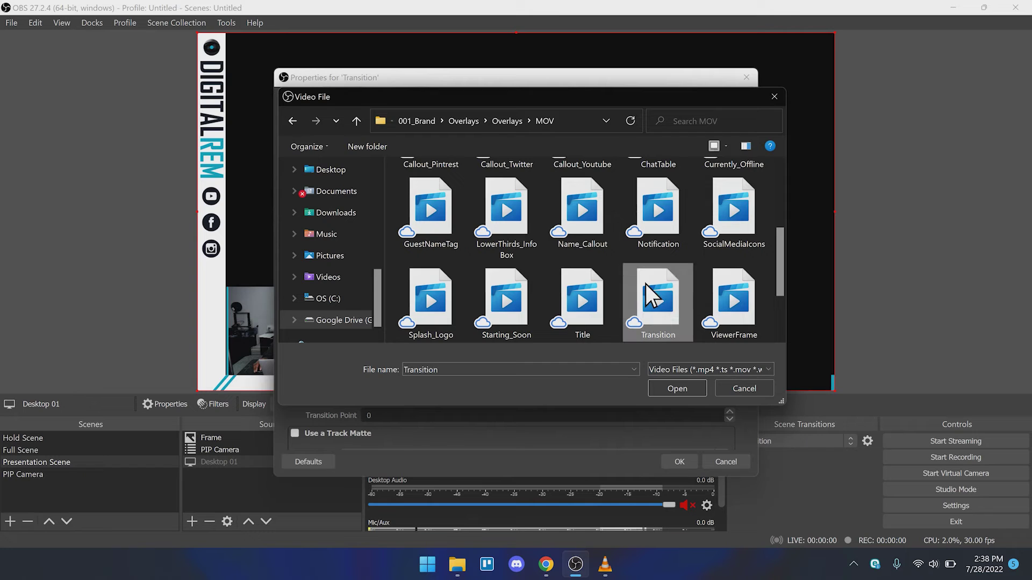
double_click(645, 284)
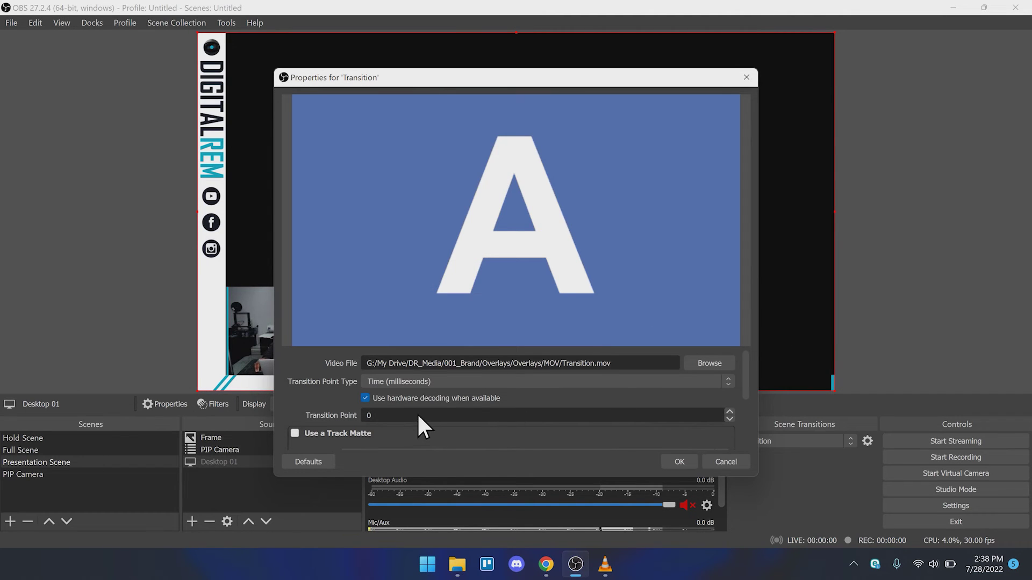
Set the stinger's Transition Point Type to Frame, look through its matte and audio options, and preview the transition.
scroll(434, 422, "down", 1)
scroll(409, 415, "up", 1)
scroll(327, 411, "down", 1)
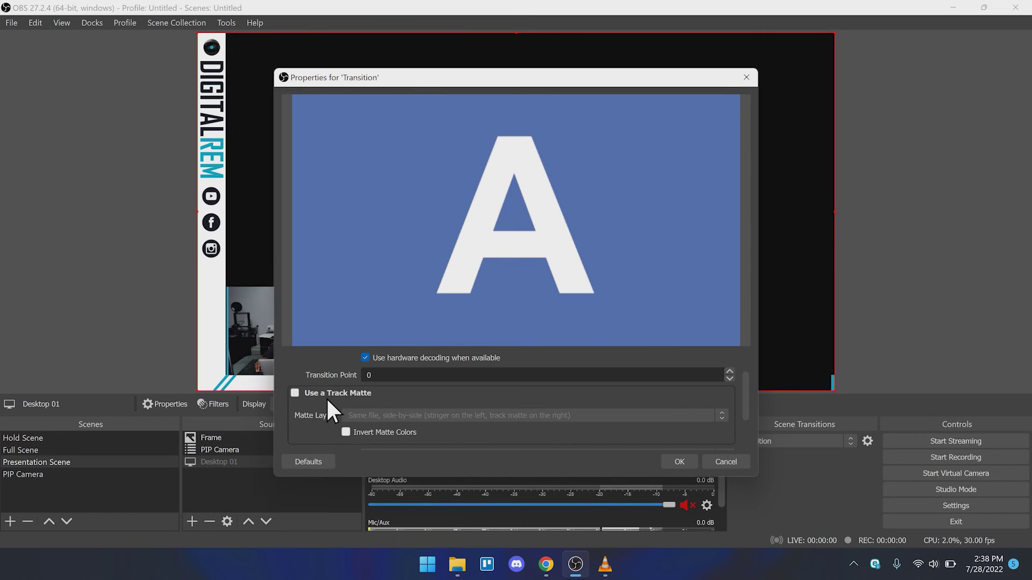
scroll(326, 398, "up", 1)
left_click(435, 380)
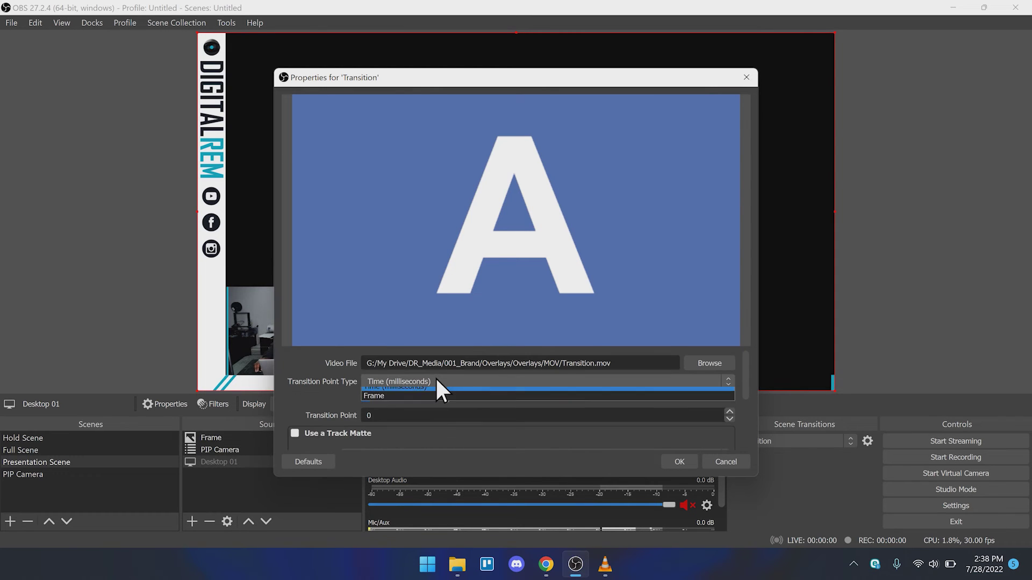
left_click(408, 402)
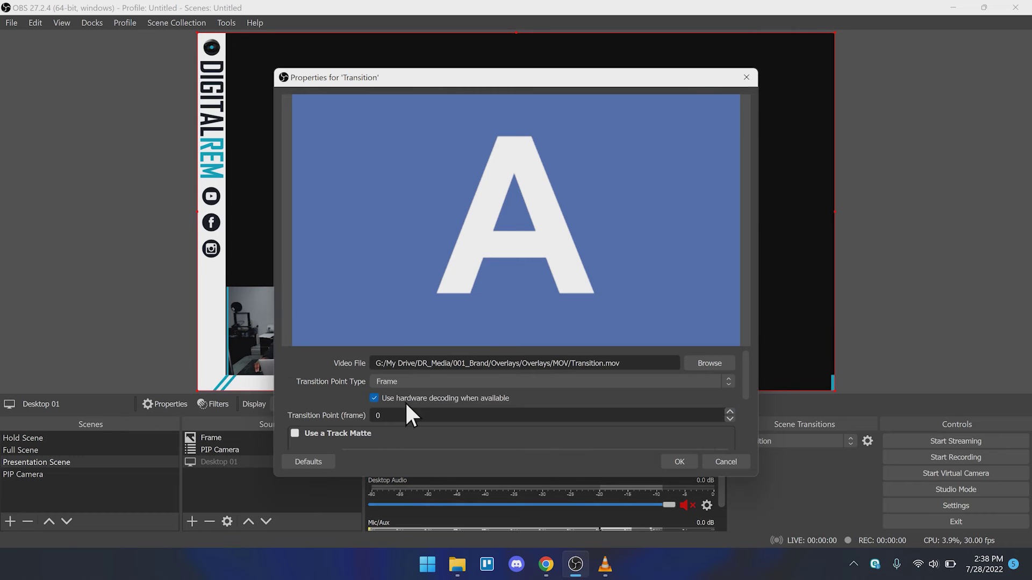
scroll(333, 401, "down", 1)
scroll(341, 401, "down", 1)
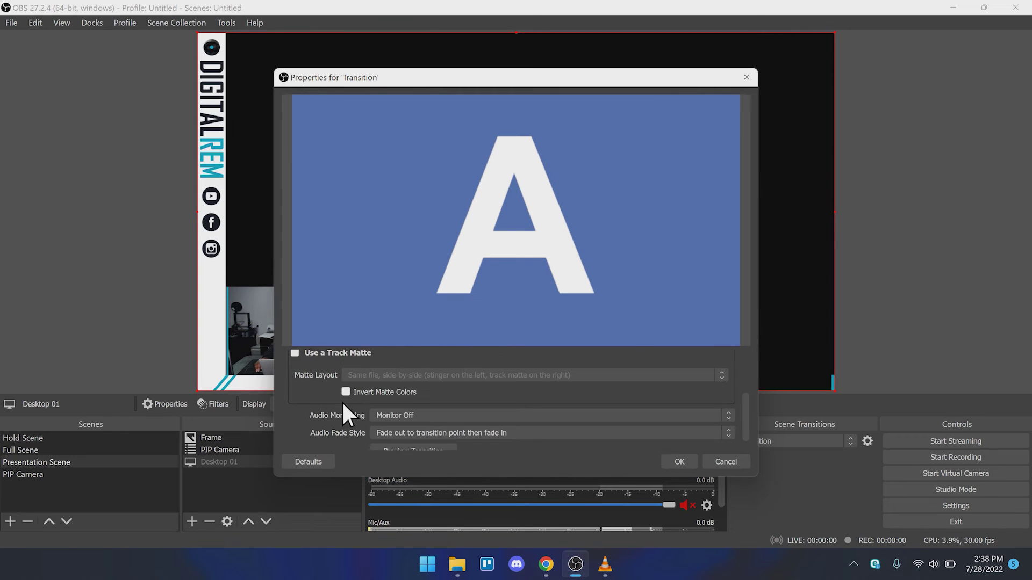
scroll(340, 403, "down", 1)
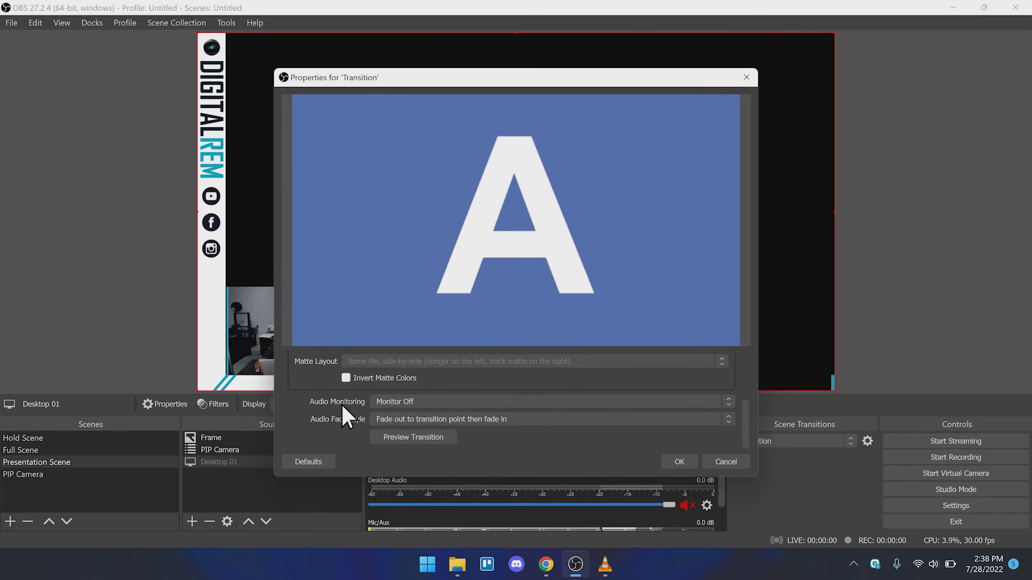
left_click(428, 435)
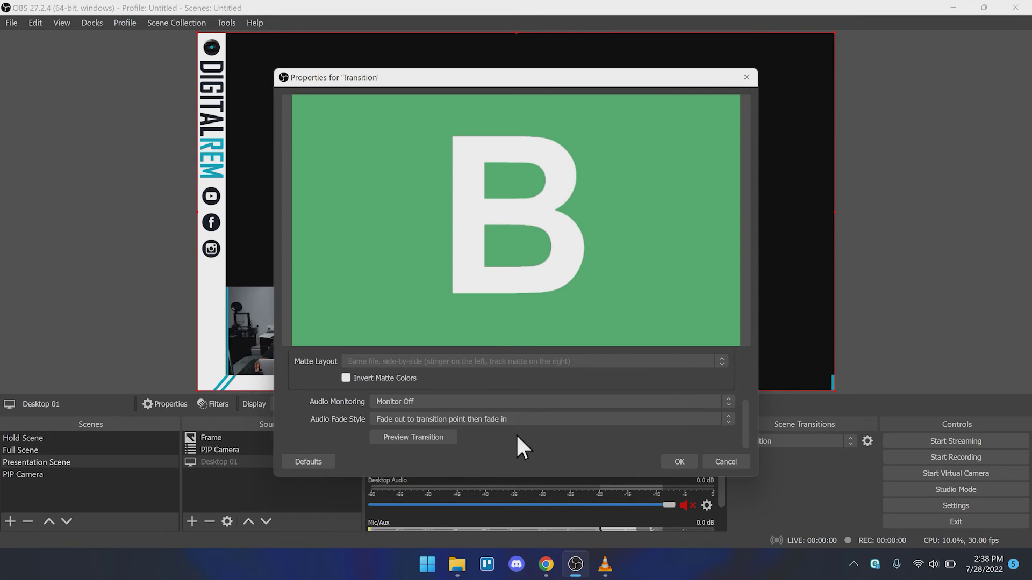
Try a transition point of 15 frames for the stinger and preview it.
scroll(530, 426, "up", 1)
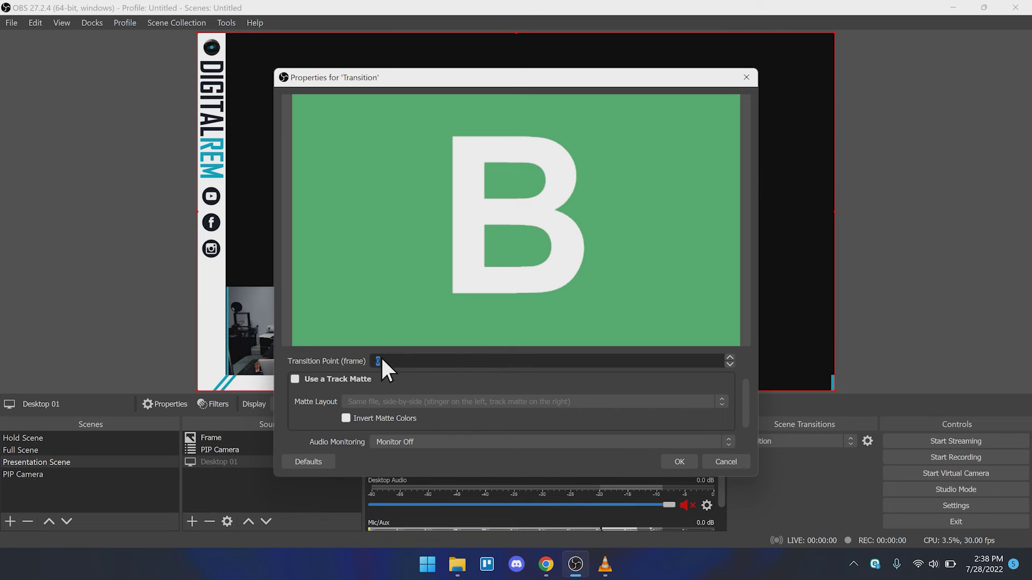
type("30")
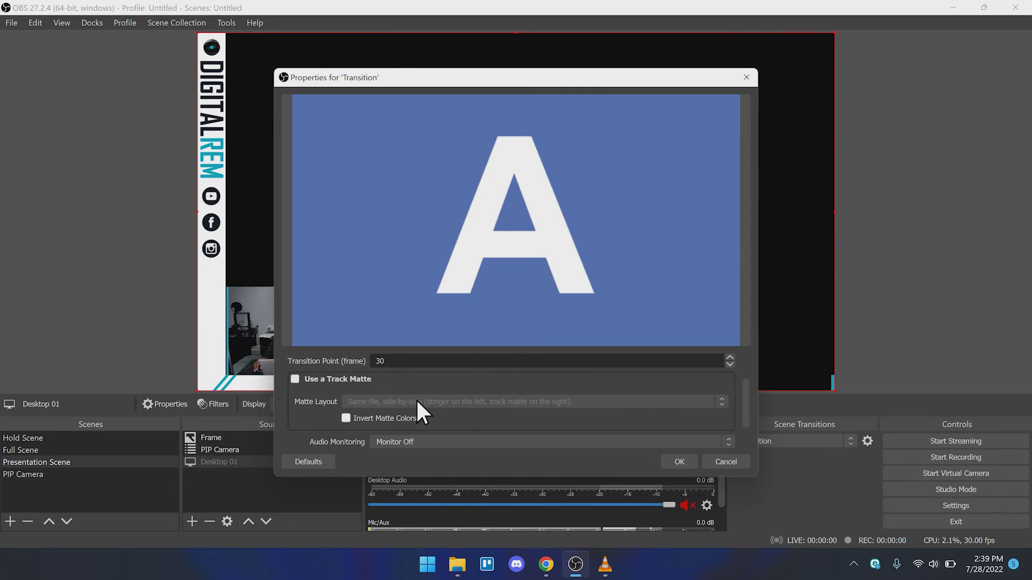
key("BackSpace")
key("BackSpace")
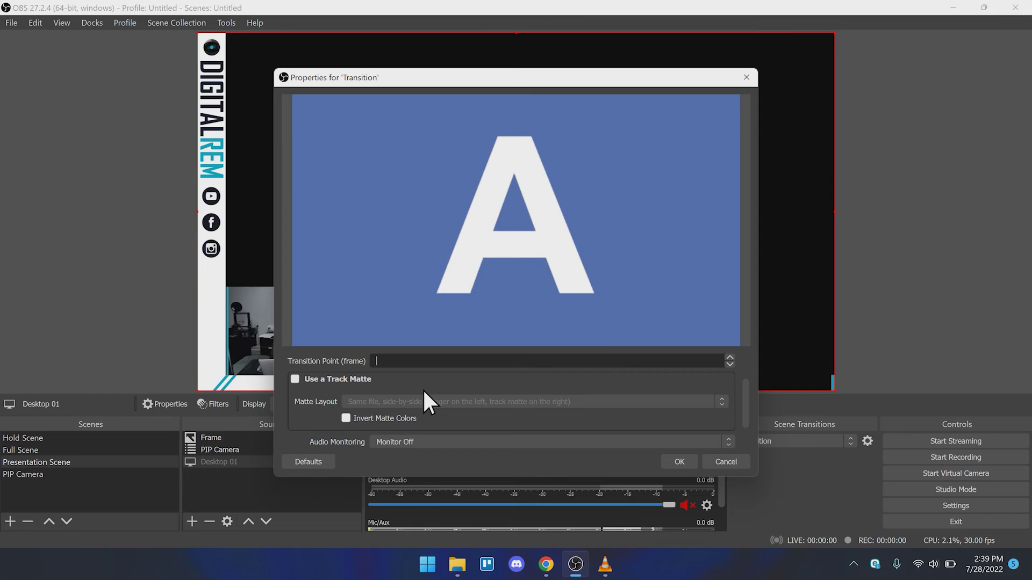
type("15")
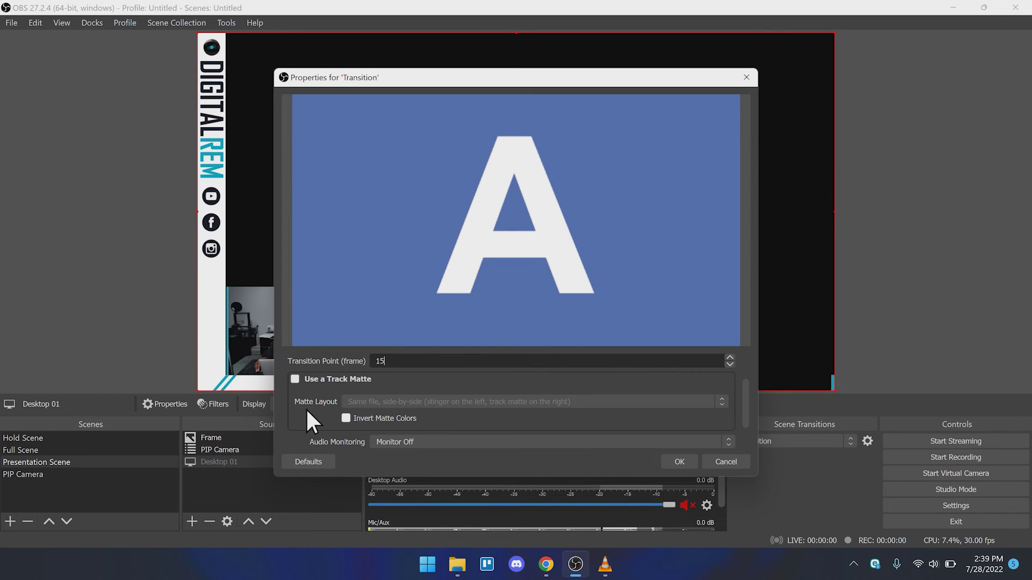
scroll(303, 417, "down", 2)
left_click(398, 439)
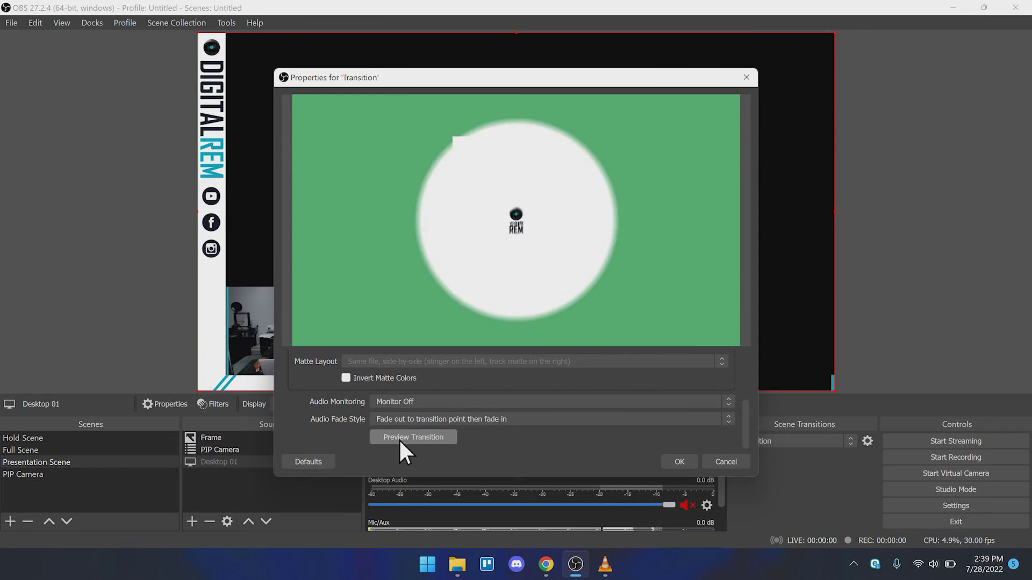
Set the stinger's transition point to frame 30, preview the transition twice, and save its properties.
scroll(350, 410, "up", 2)
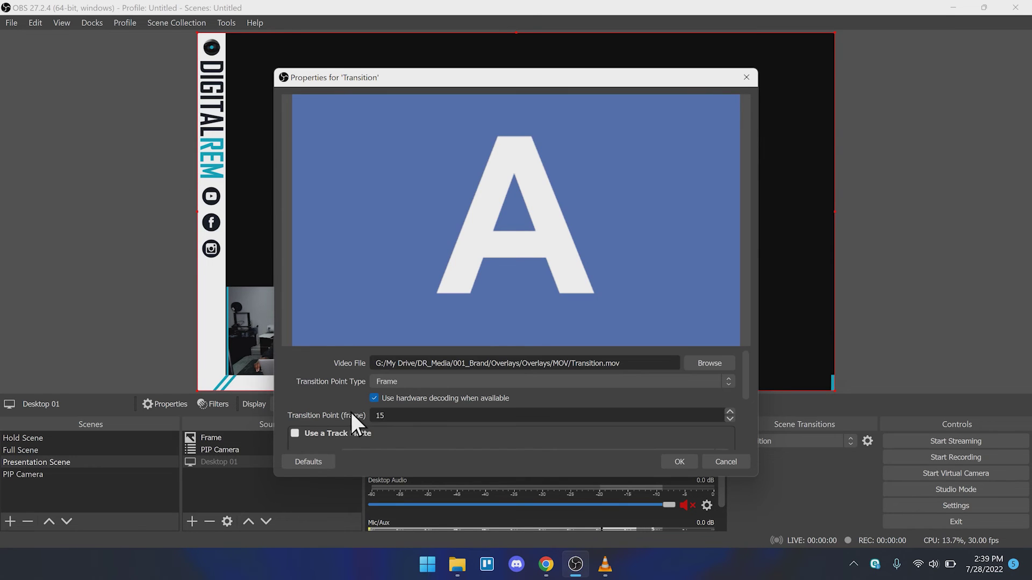
double_click(369, 413)
type("30")
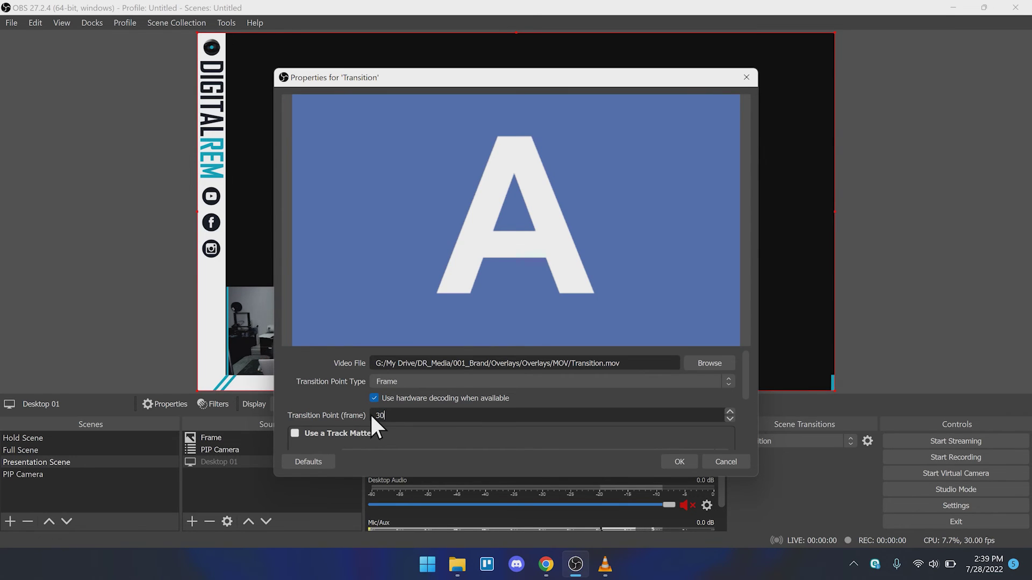
scroll(341, 412, "down", 3)
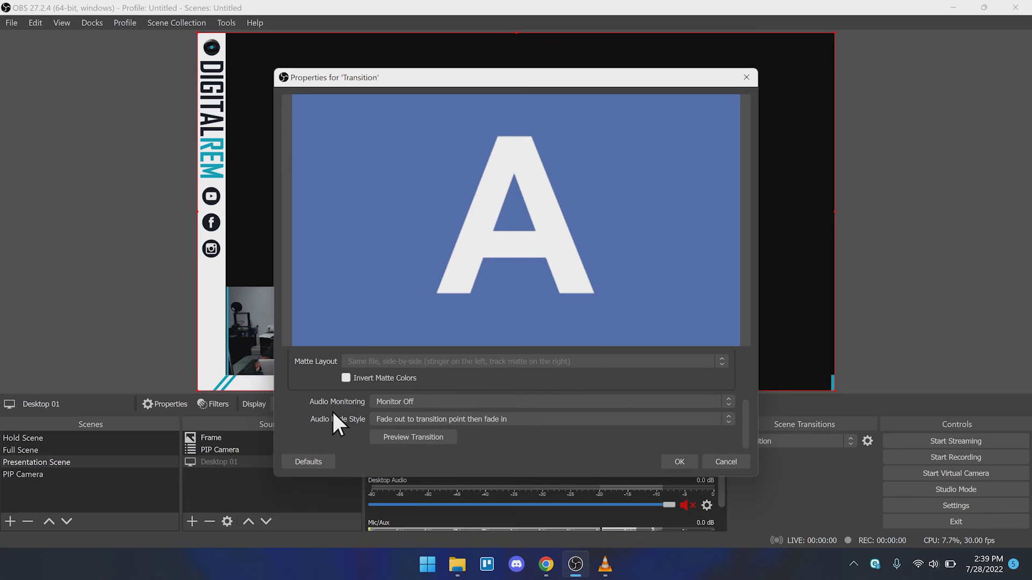
left_click(389, 439)
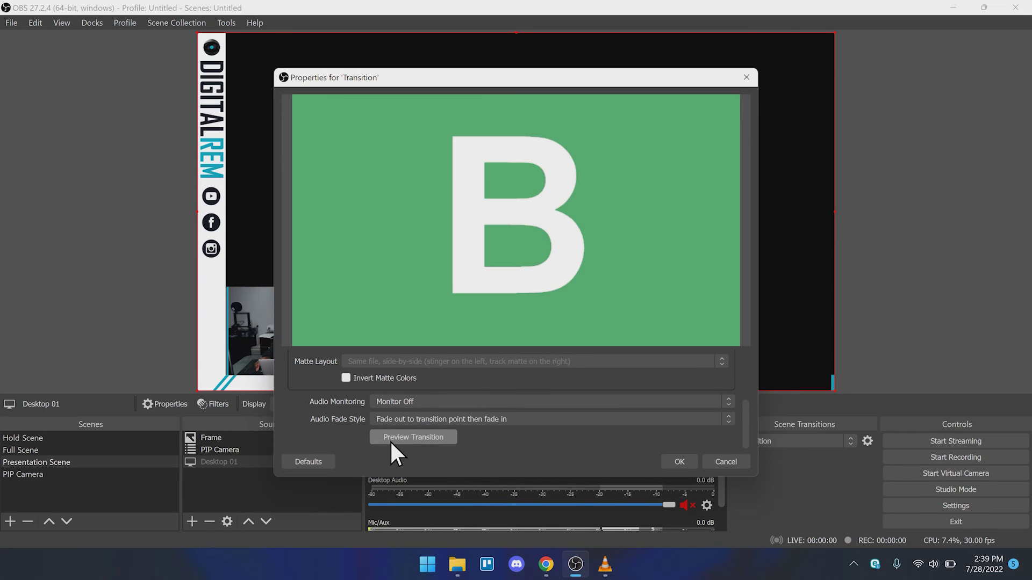
left_click(391, 440)
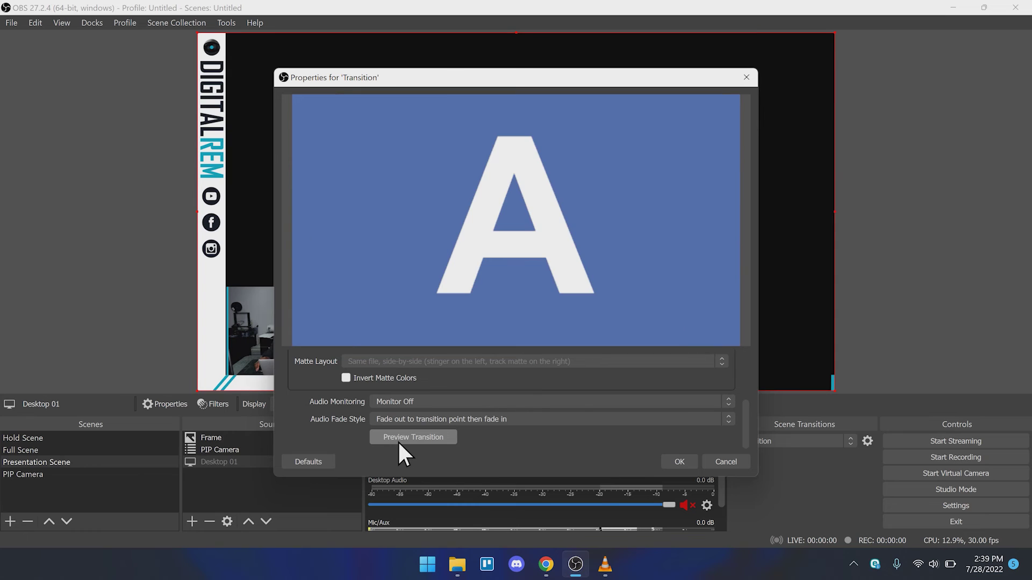
left_click(666, 461)
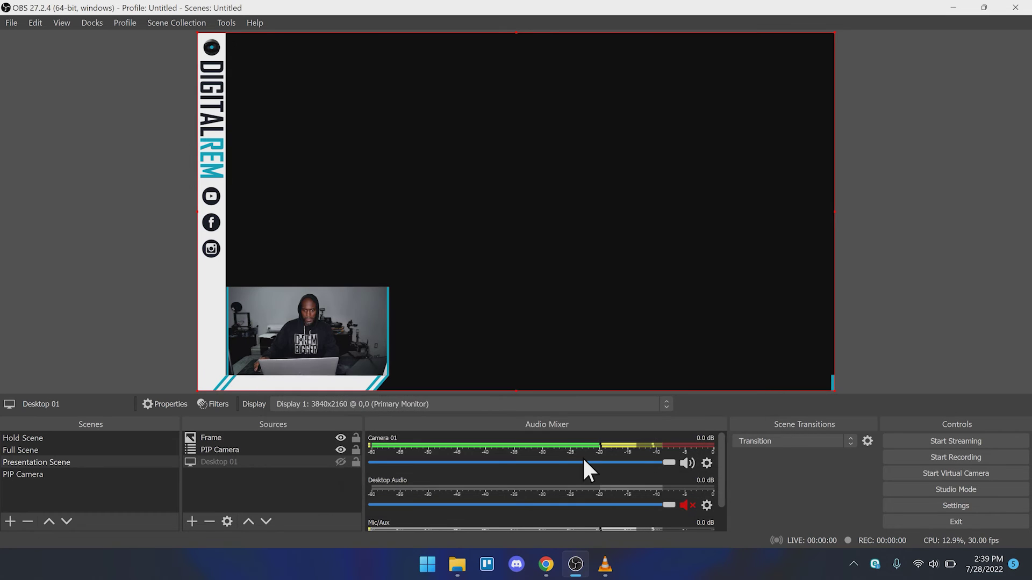
Test the stinger by switching through Full Scene, Hold Scene, Full Scene and Presentation Scene.
left_click(113, 460)
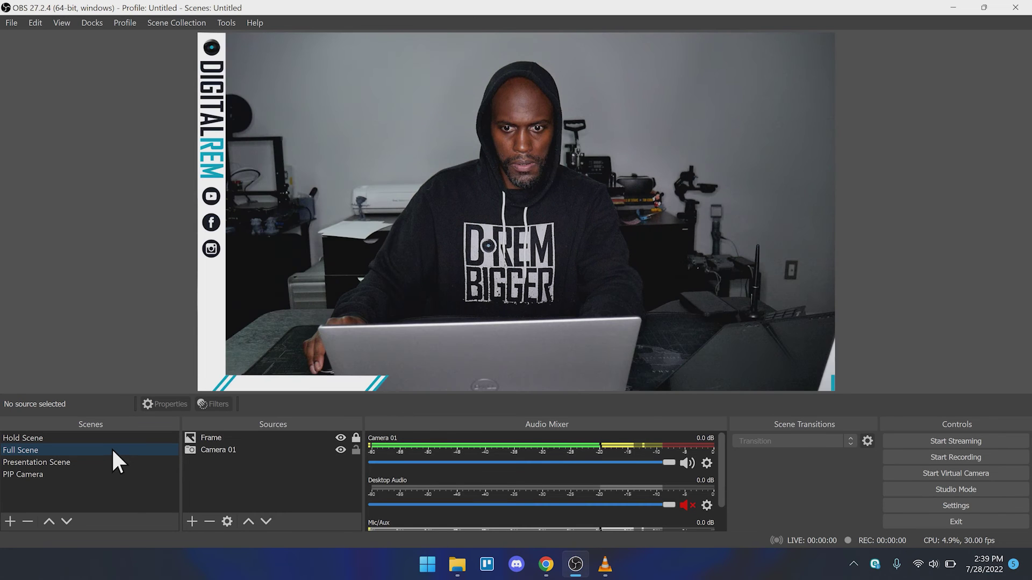
left_click(105, 439)
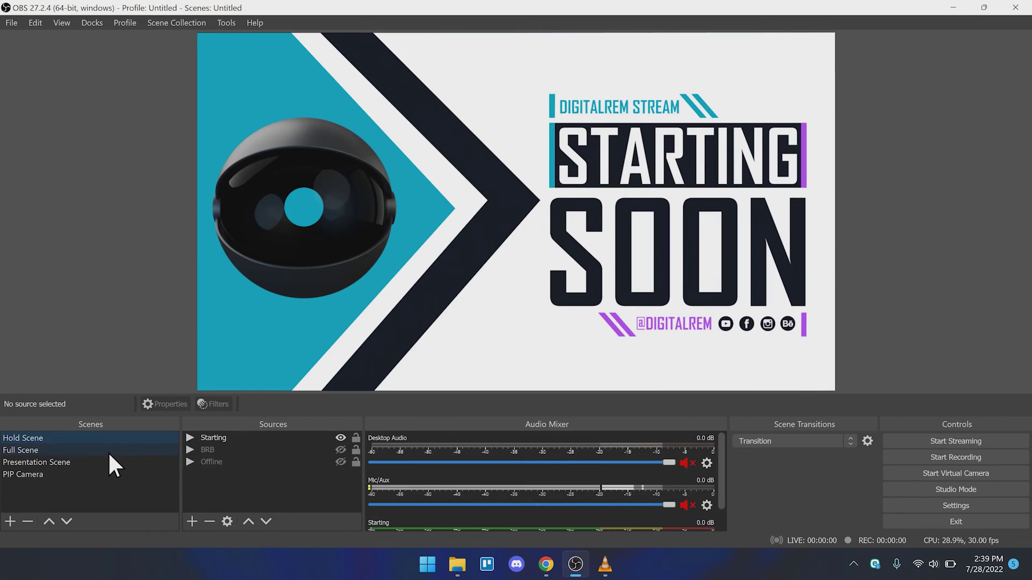
left_click(108, 451)
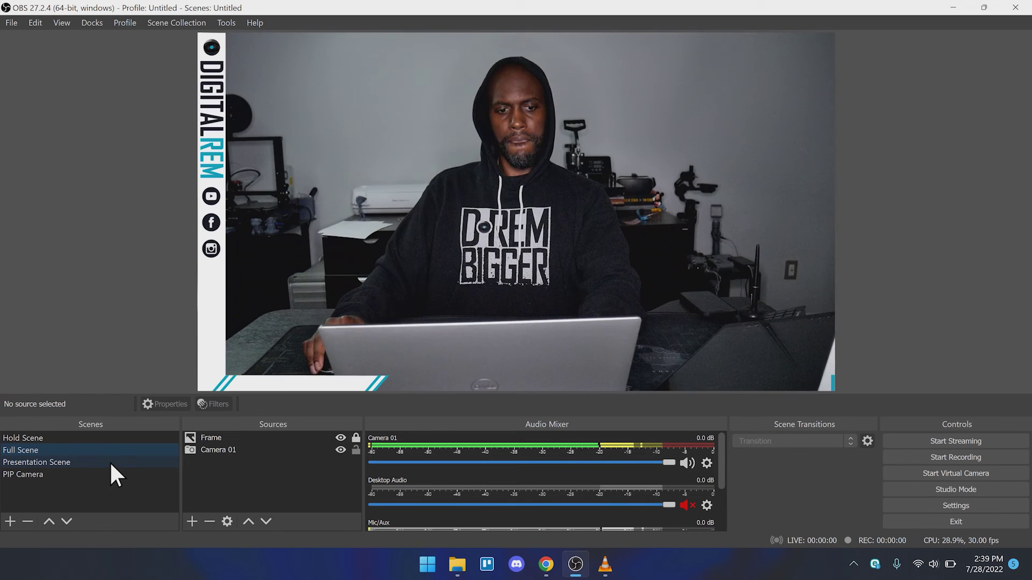
left_click(110, 462)
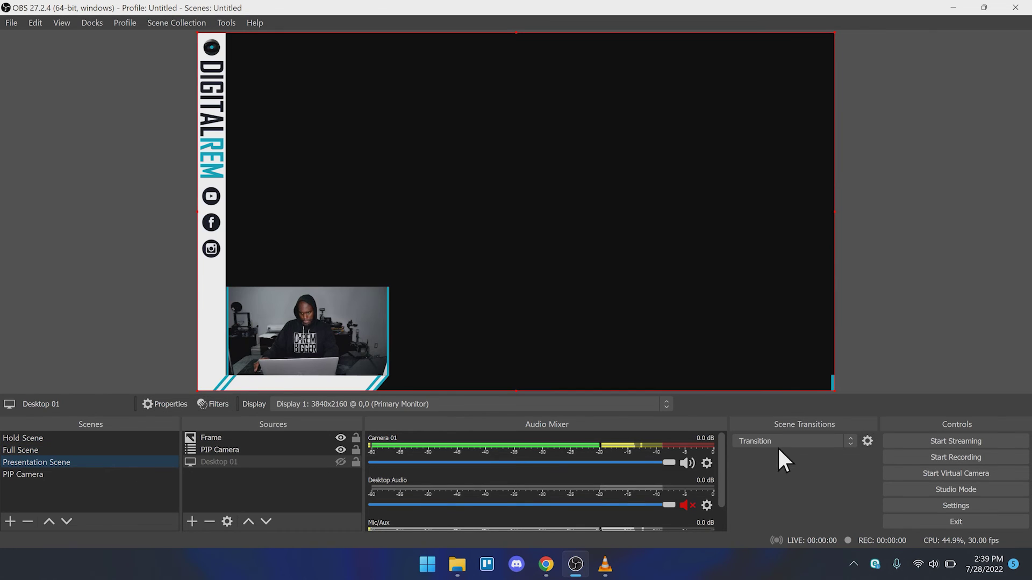
Remove the Swipe transition from the scene transitions.
left_click(863, 441)
left_click(833, 442)
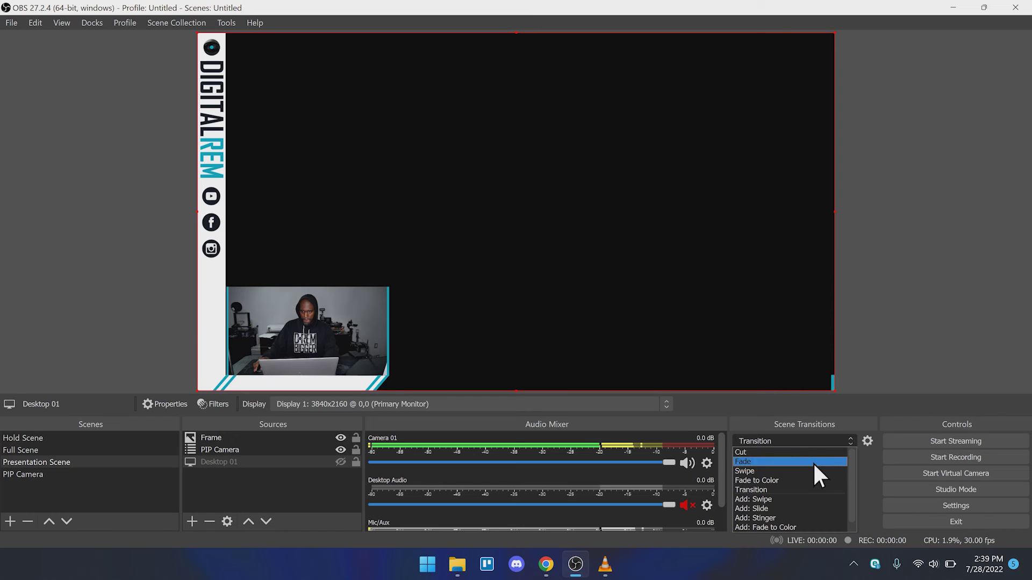
left_click(841, 454)
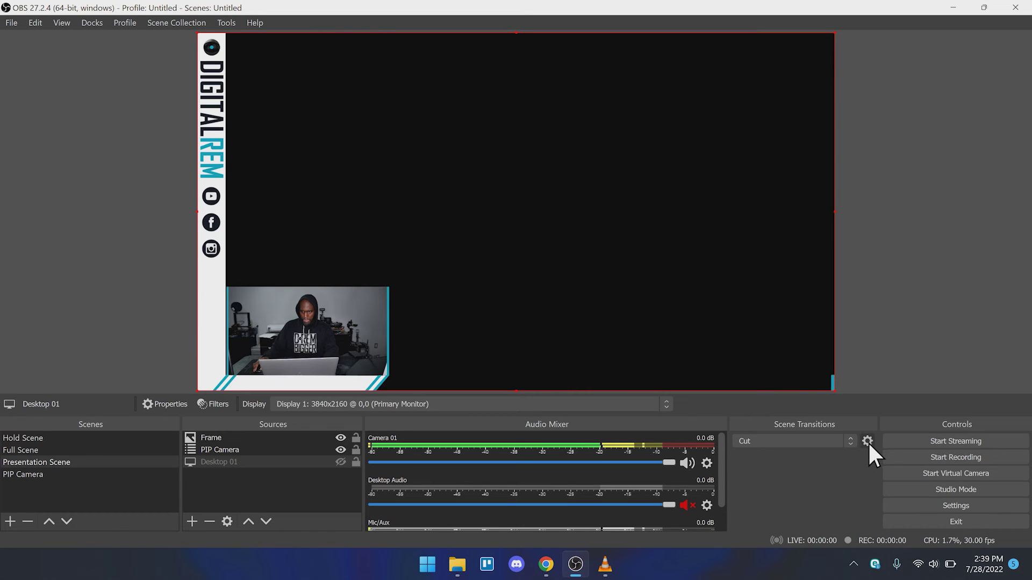
left_click(847, 442)
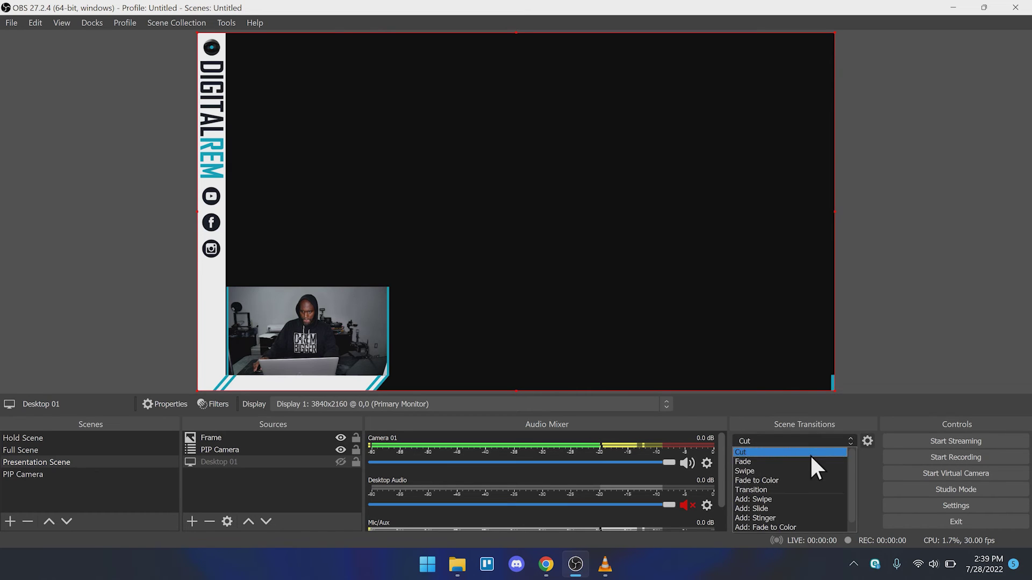
left_click(785, 470)
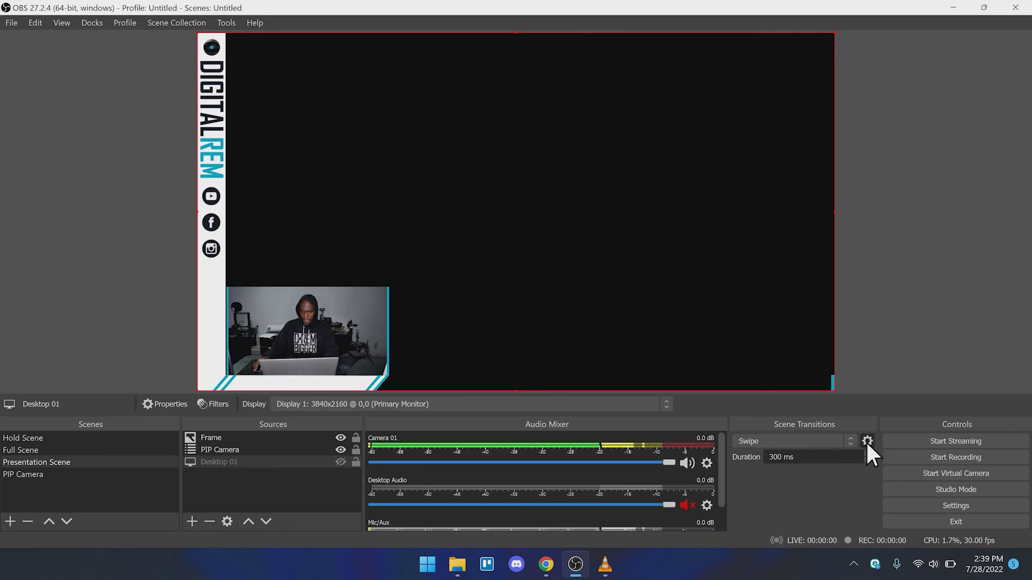
left_click(866, 442)
left_click(886, 466)
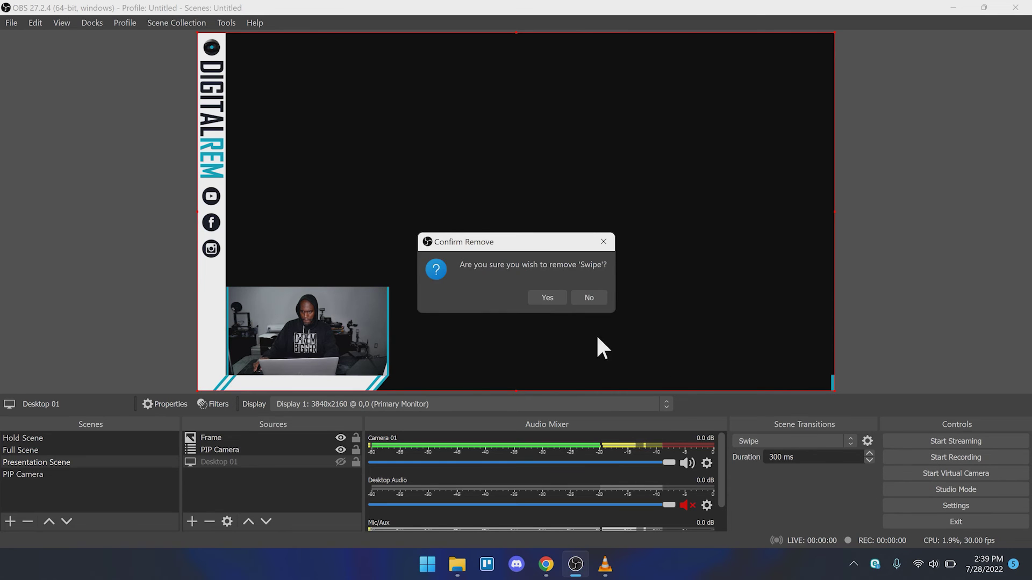
left_click(555, 296)
Remove the Fade to Color transition and check the list of remaining scene transitions.
left_click(840, 441)
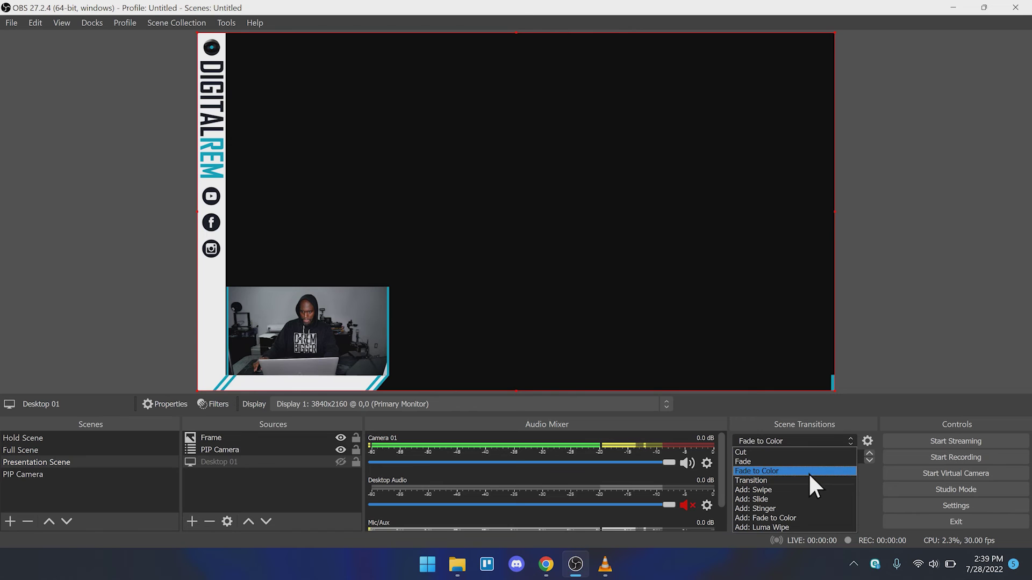
left_click(808, 472)
left_click(865, 442)
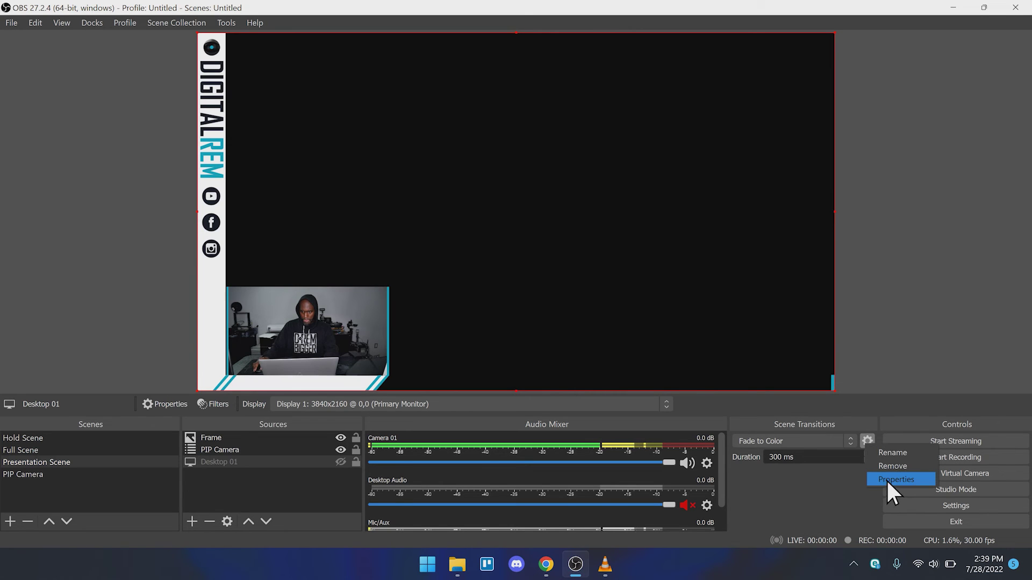
left_click(883, 466)
left_click(559, 298)
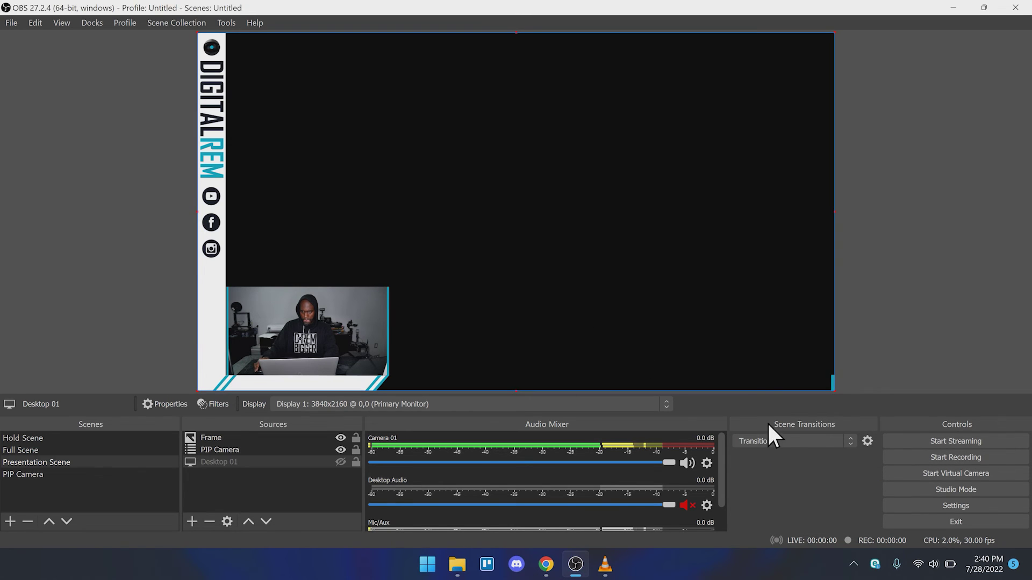
left_click(849, 441)
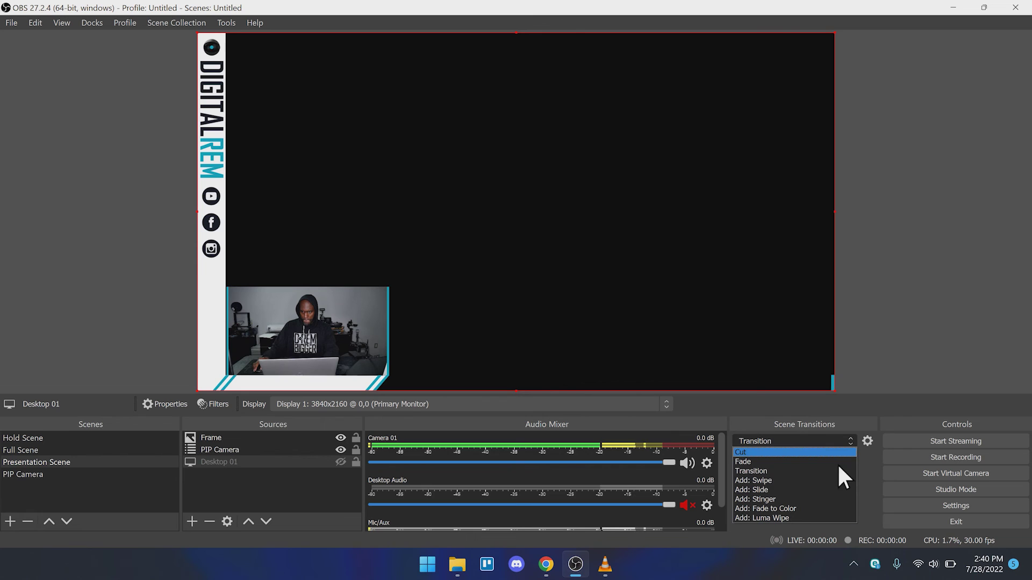
Add a stinger scene transition named Splash and close its properties without choosing a video file.
left_click(794, 498)
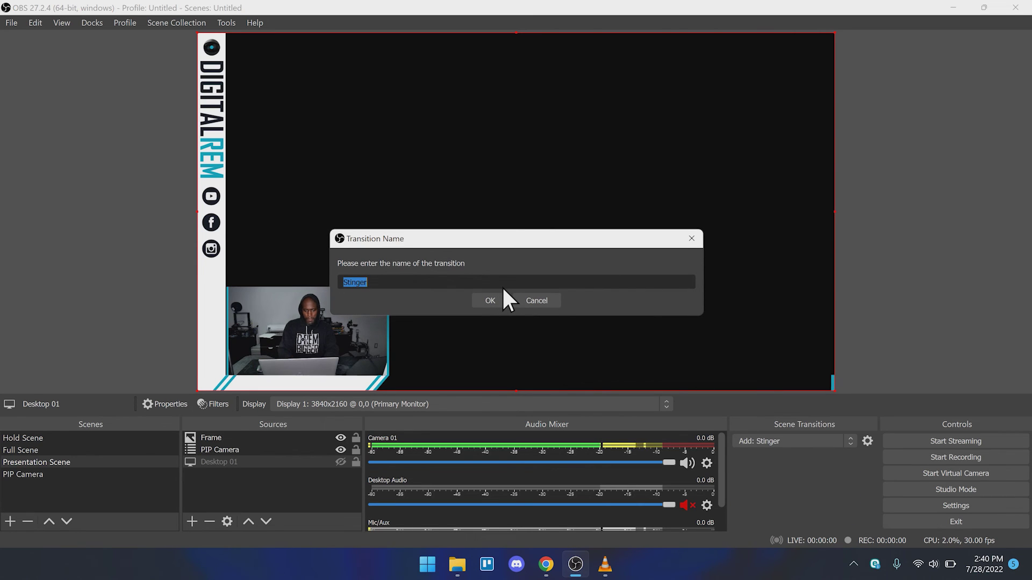
type("SPa")
key("BackSpace")
key("BackSpace")
type("plash")
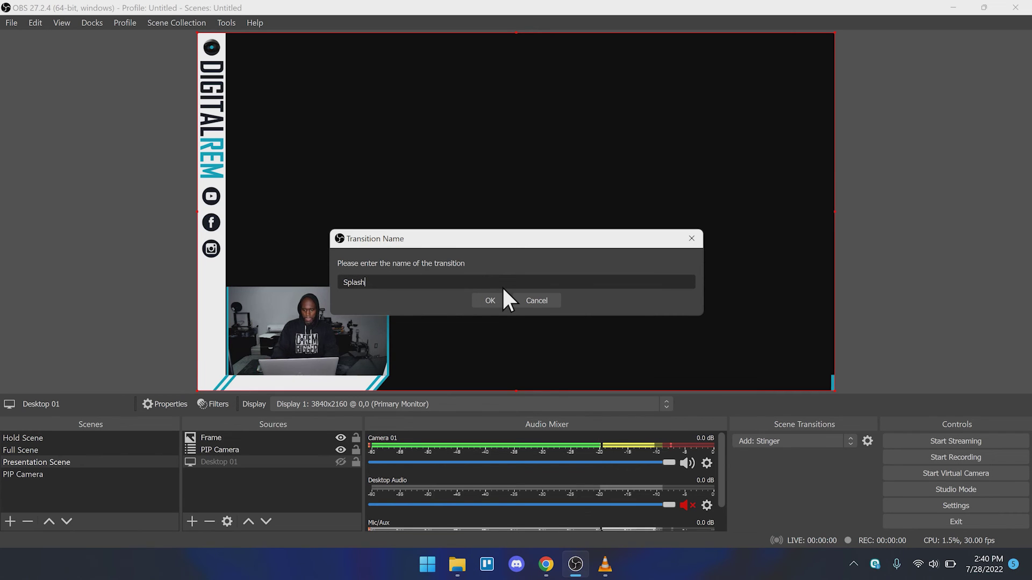
left_click(504, 299)
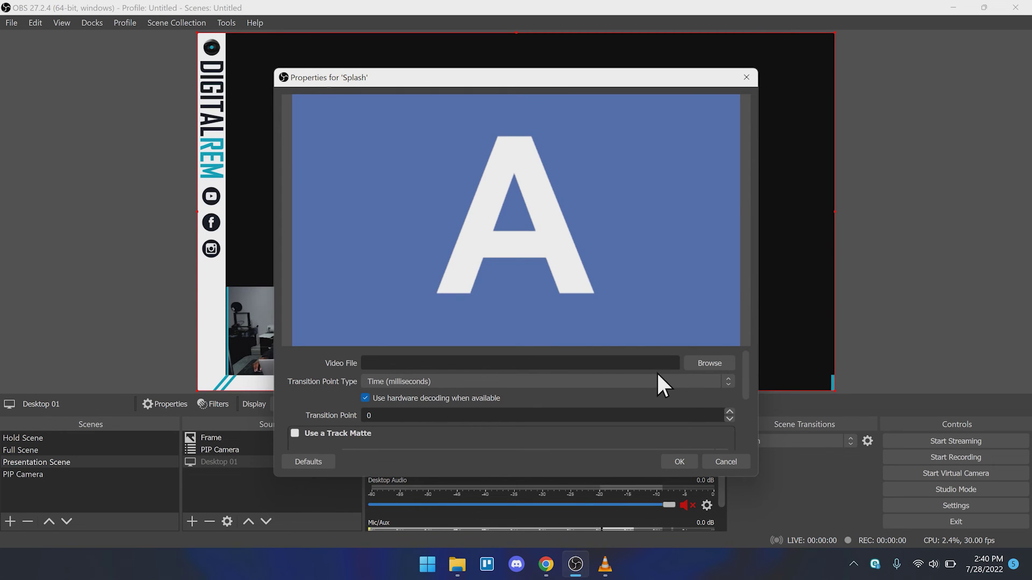
key("Return")
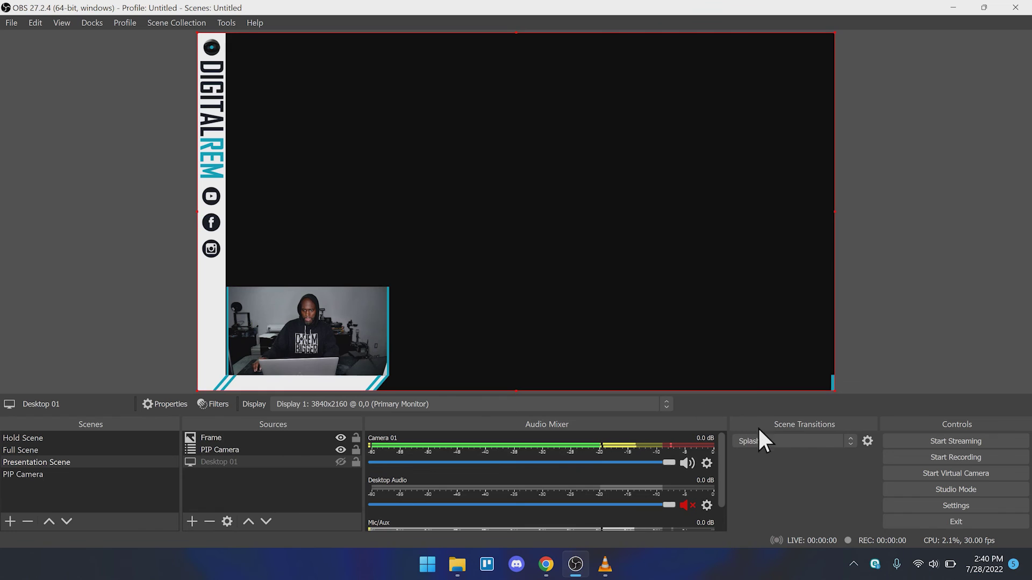
Reopen the properties of the Splash transition and load Splash_Logo.mov from the MOV overlays folder as its video file.
left_click(792, 439)
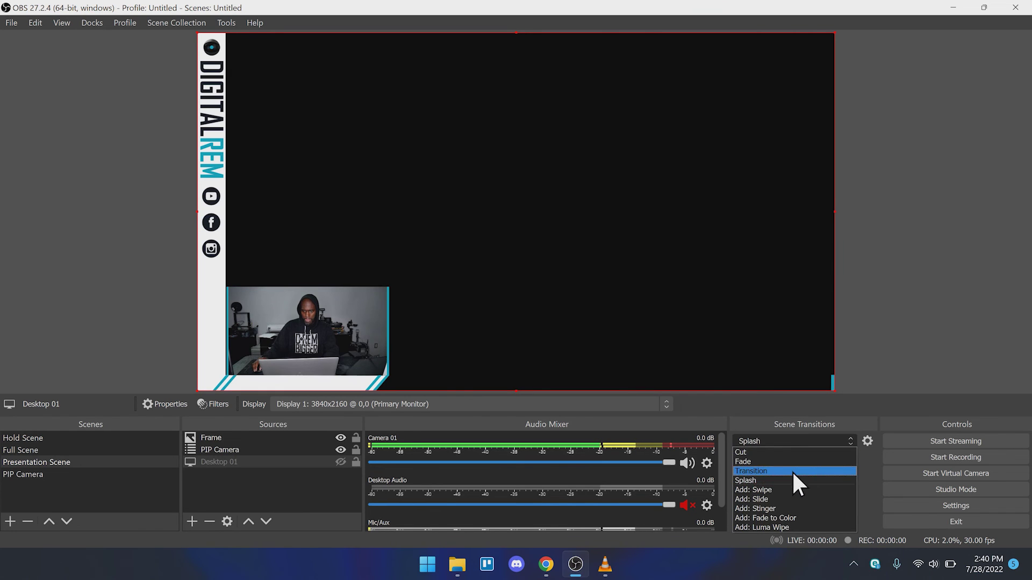
left_click(788, 478)
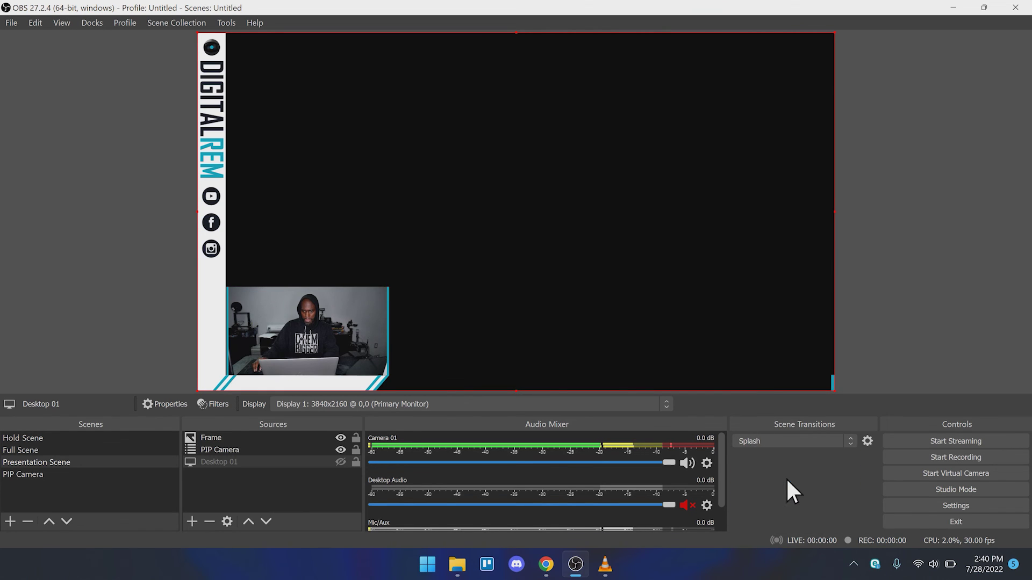
left_click(866, 440)
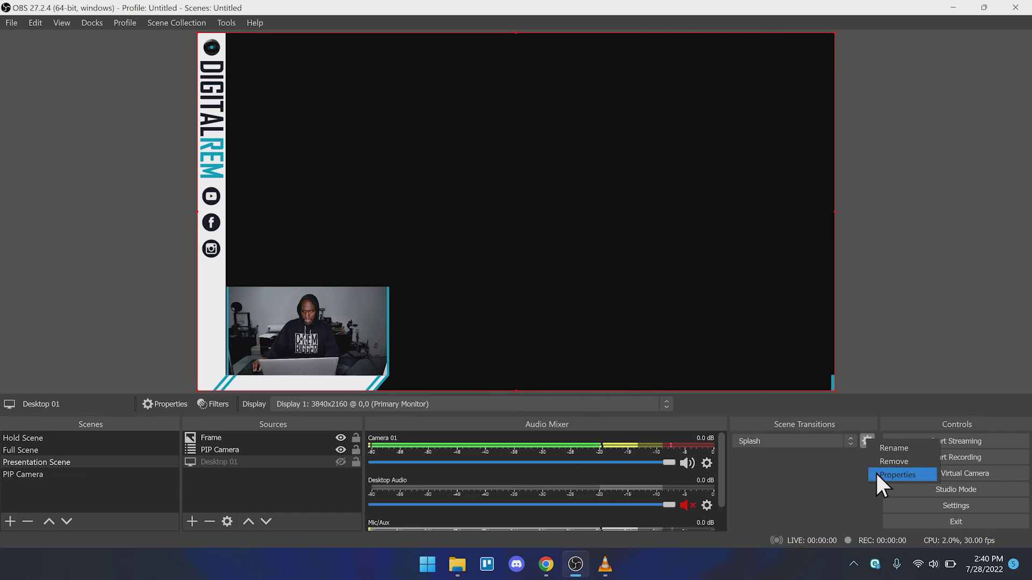
left_click(877, 472)
left_click(695, 362)
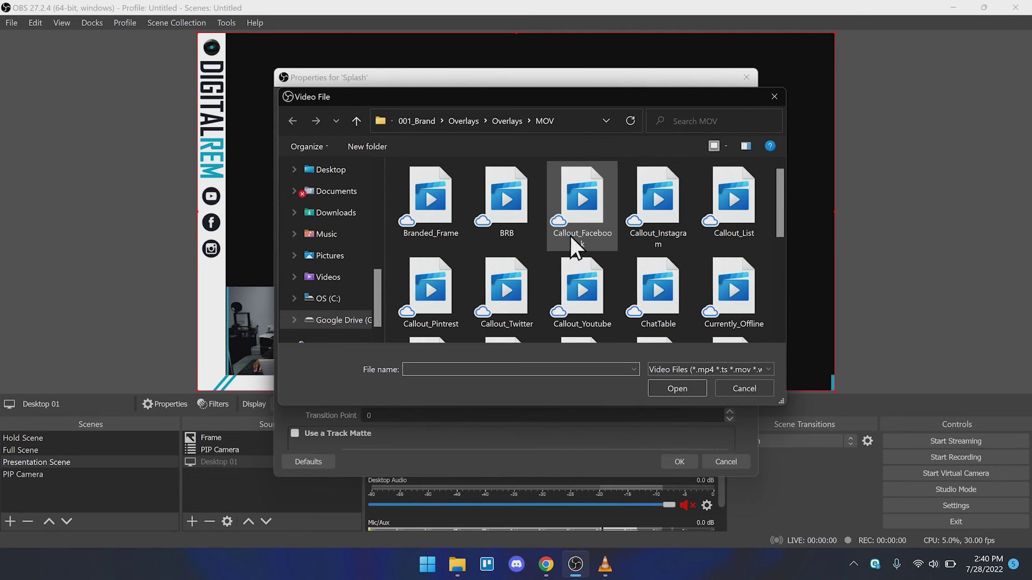
scroll(570, 234, "down", 3)
double_click(443, 303)
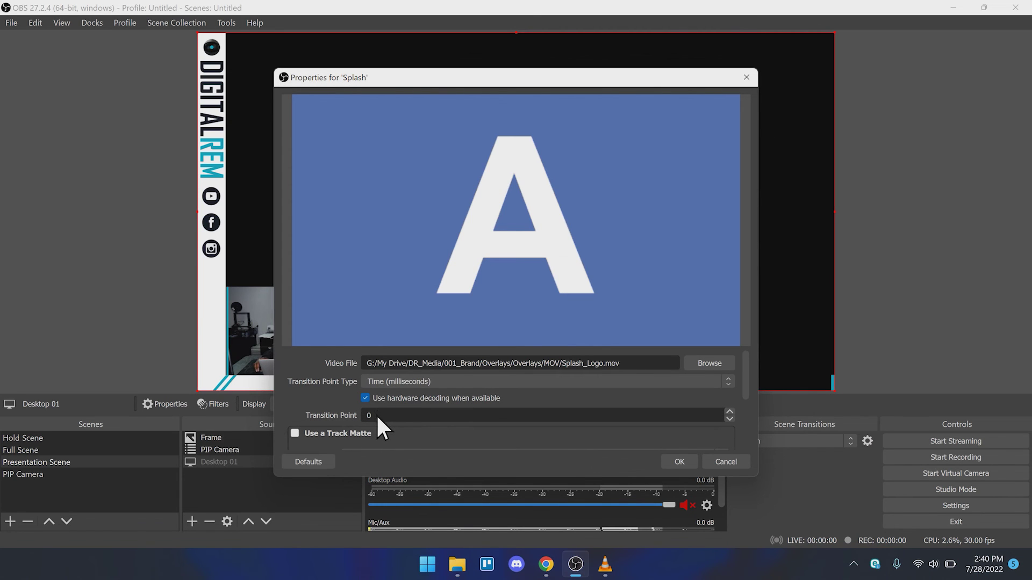
Set the Splash stinger's transition point to 30 and its transition point type to Frame.
double_click(360, 415)
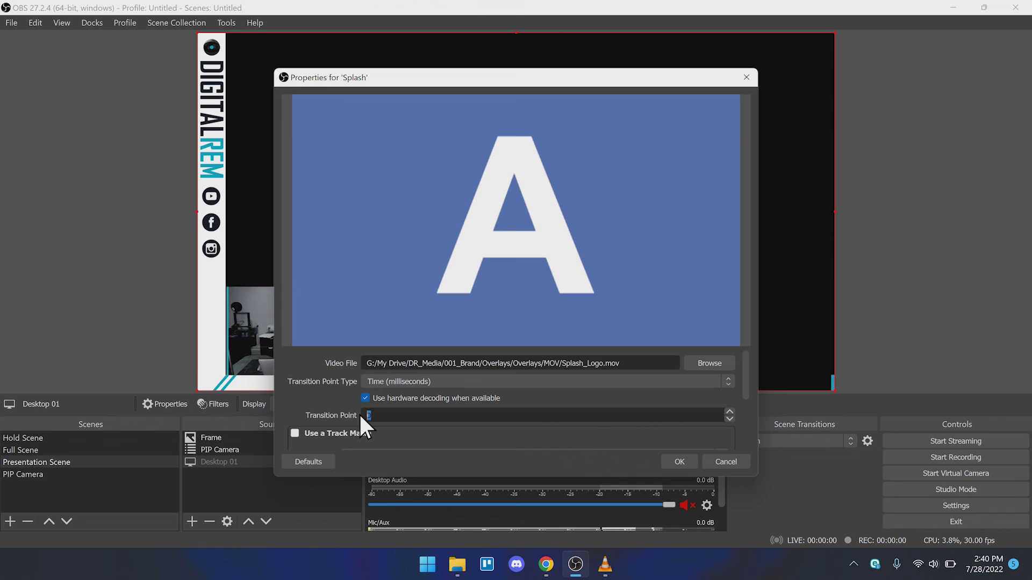
type("30")
left_click(389, 384)
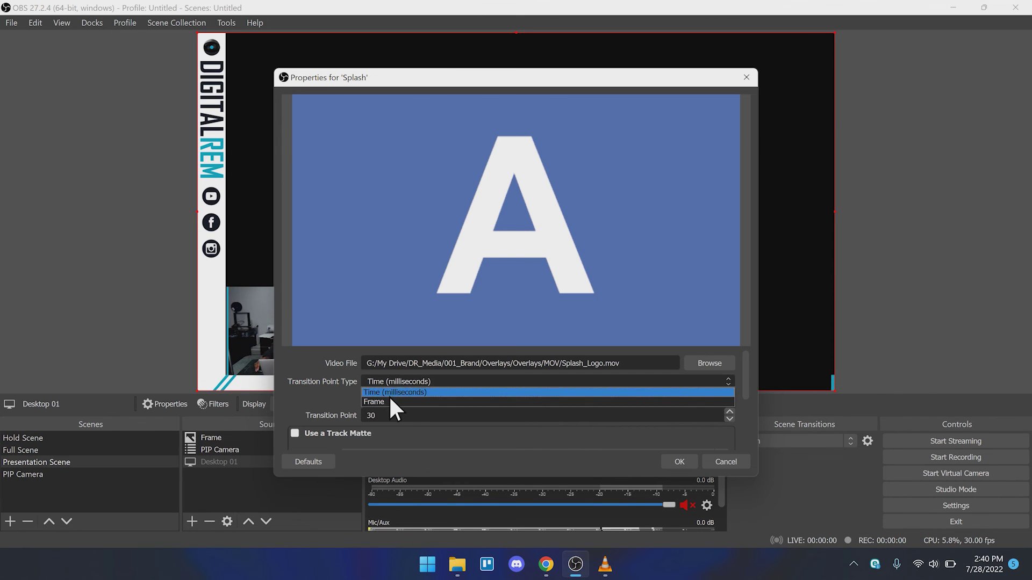
left_click(388, 401)
Preview the Splash transition twice and save its properties.
scroll(354, 409, "down", 5)
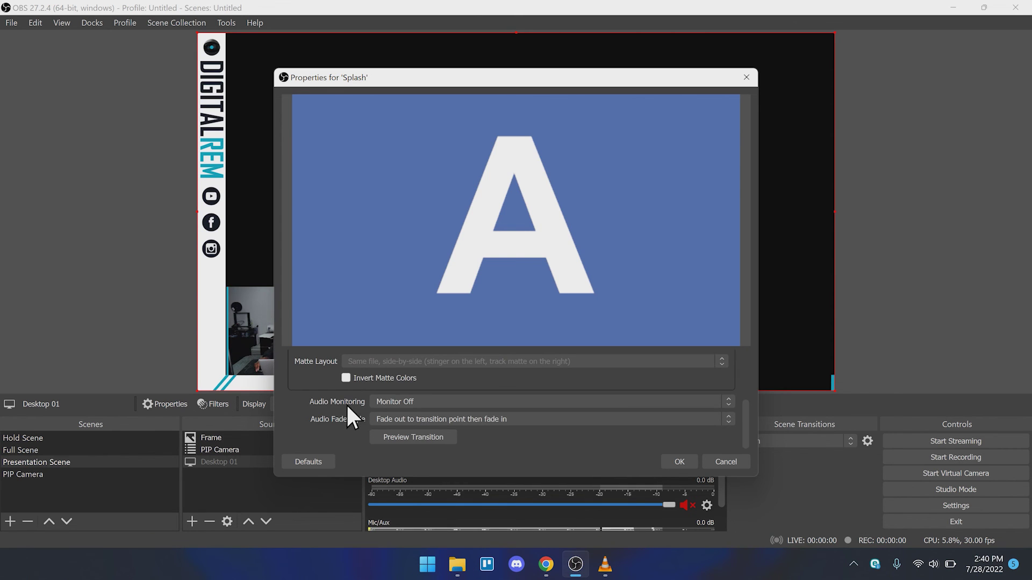
left_click(379, 436)
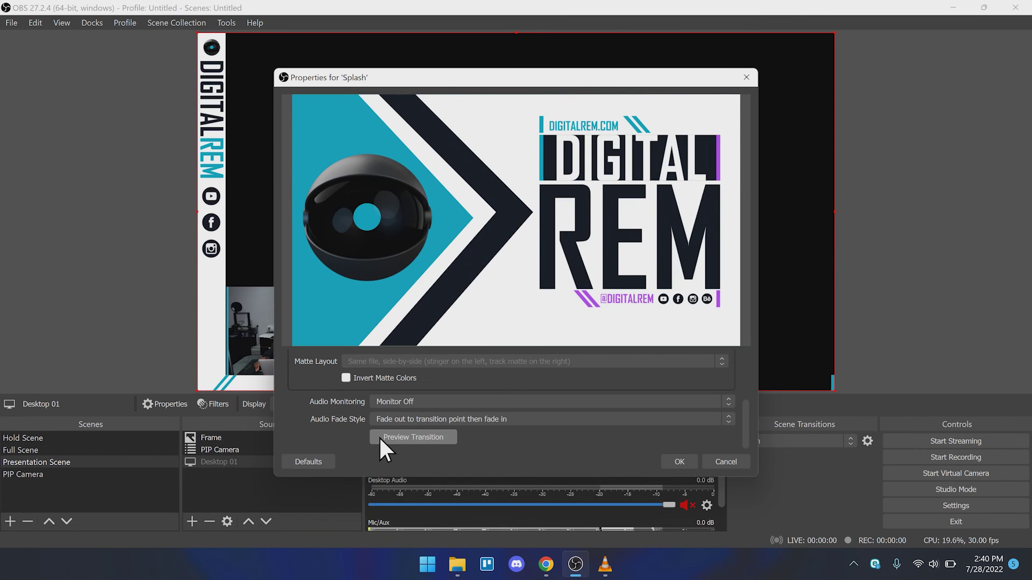
left_click(378, 436)
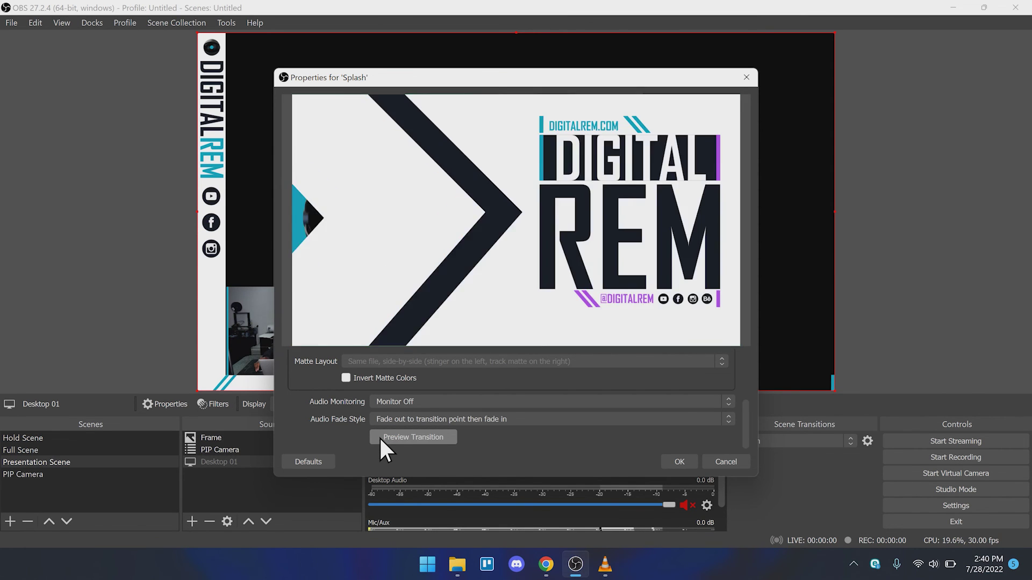
left_click(679, 461)
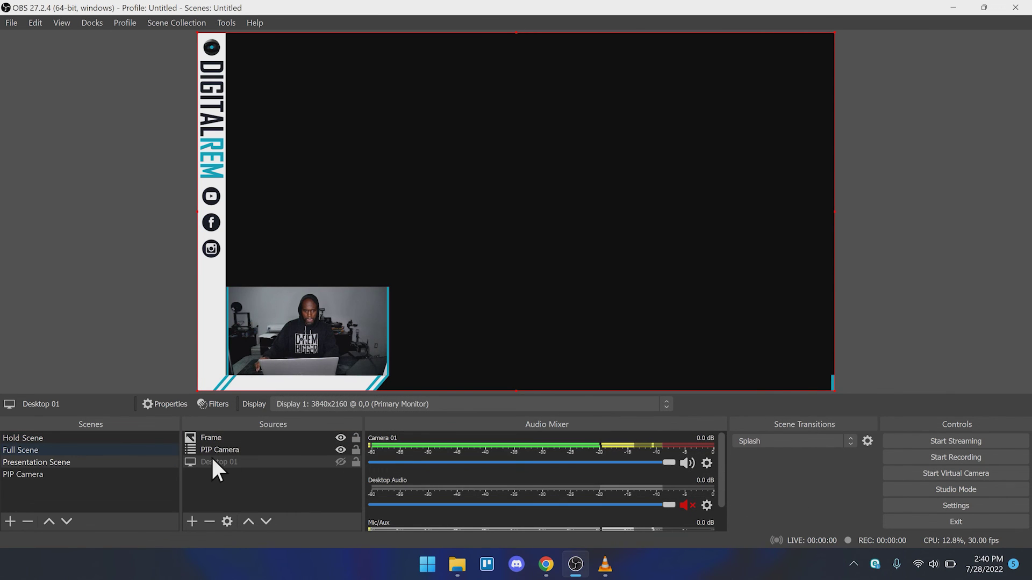
Test the Splash transition by switching through Hold Scene, Full Scene, Presentation Scene and back to Full Scene.
left_click(119, 437)
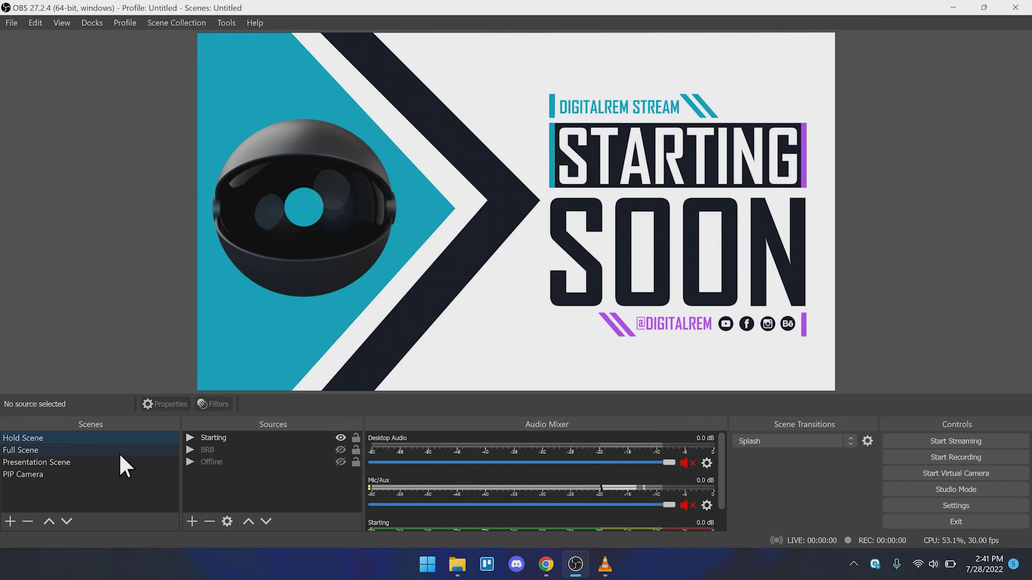
left_click(119, 451)
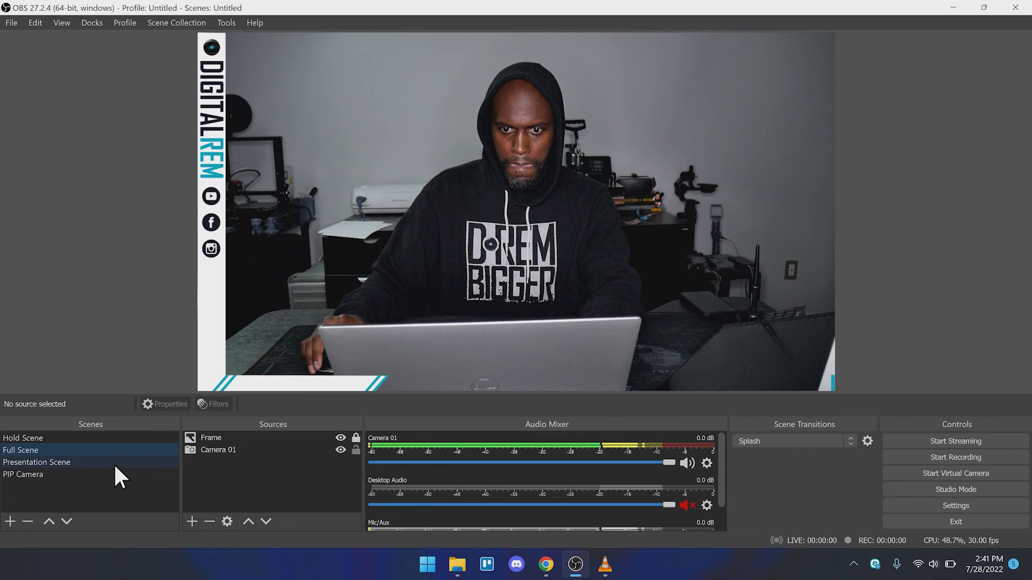
left_click(114, 463)
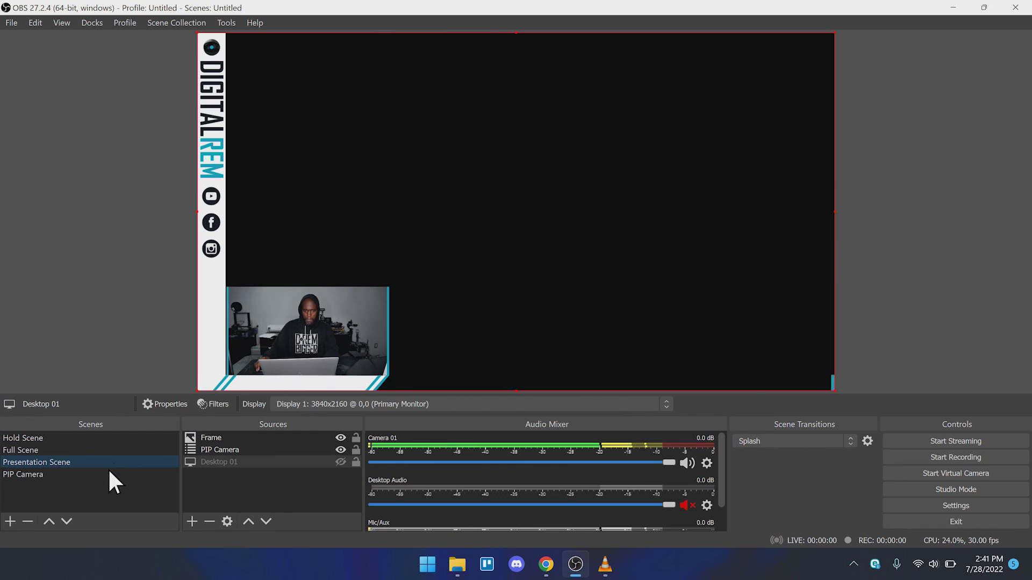
left_click(112, 451)
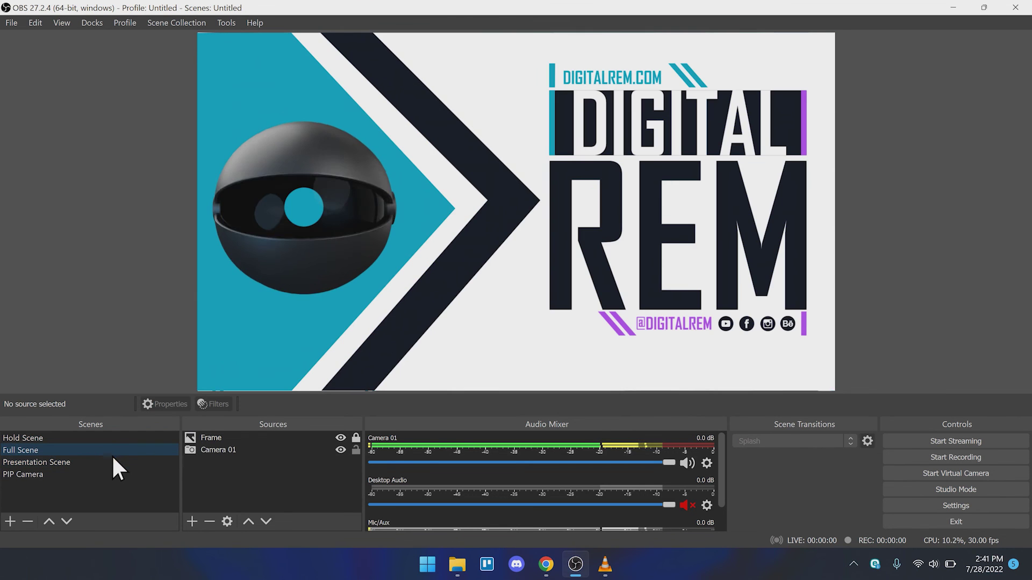